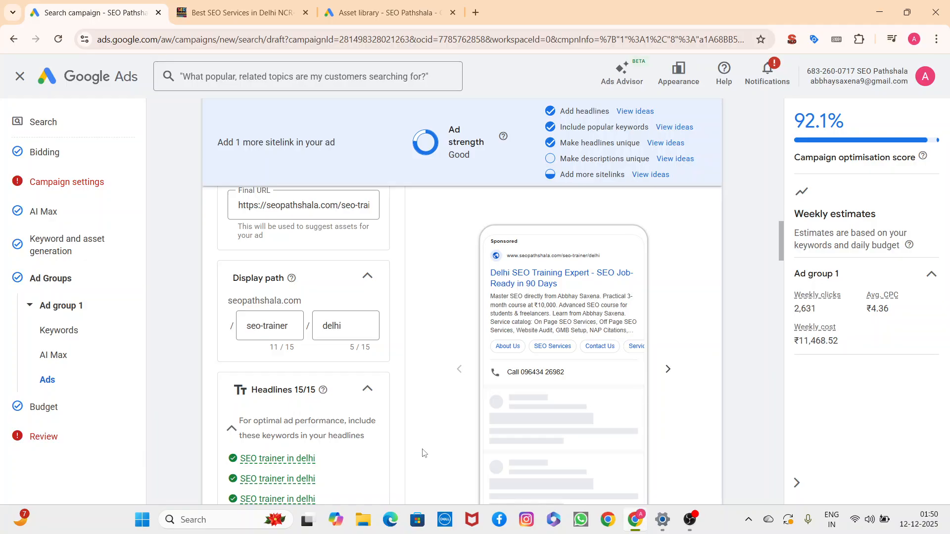
Review the drafted ad's preview, headlines and descriptions, and collapse the switched-off AI Max ad group settings
{"action": "scroll", "coordinate": [423, 453], "scroll_direction": "up", "scroll_amount": 4}
{"action": "scroll", "coordinate": [423, 453], "scroll_direction": "down", "scroll_amount": 20}
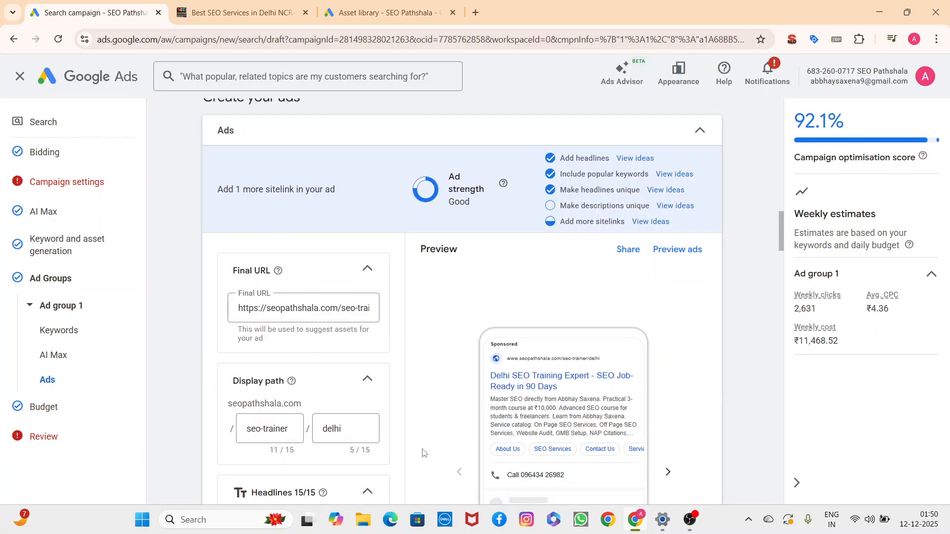
{"action": "scroll", "coordinate": [423, 453], "scroll_direction": "up", "scroll_amount": 15}
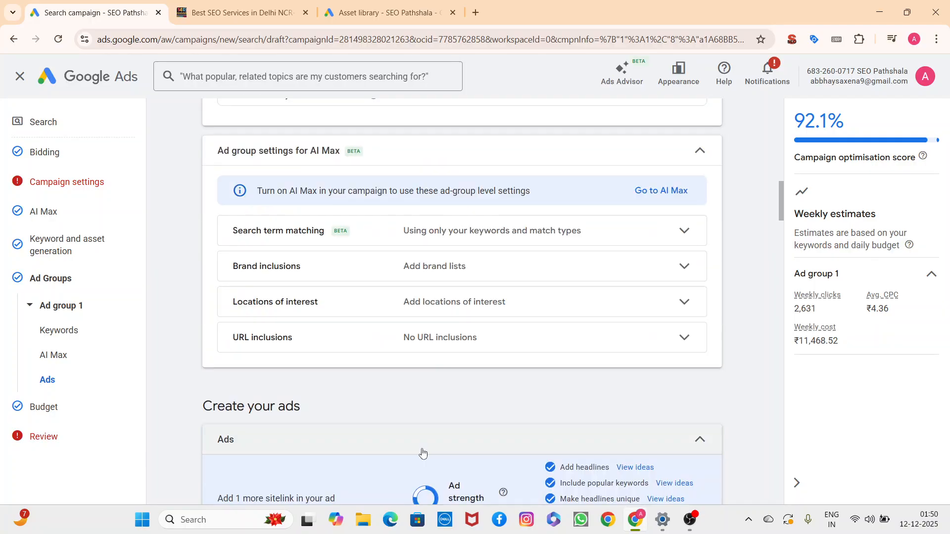
{"action": "scroll", "coordinate": [423, 454], "scroll_direction": "up", "scroll_amount": 6}
{"action": "scroll", "coordinate": [420, 454], "scroll_direction": "down", "scroll_amount": 4}
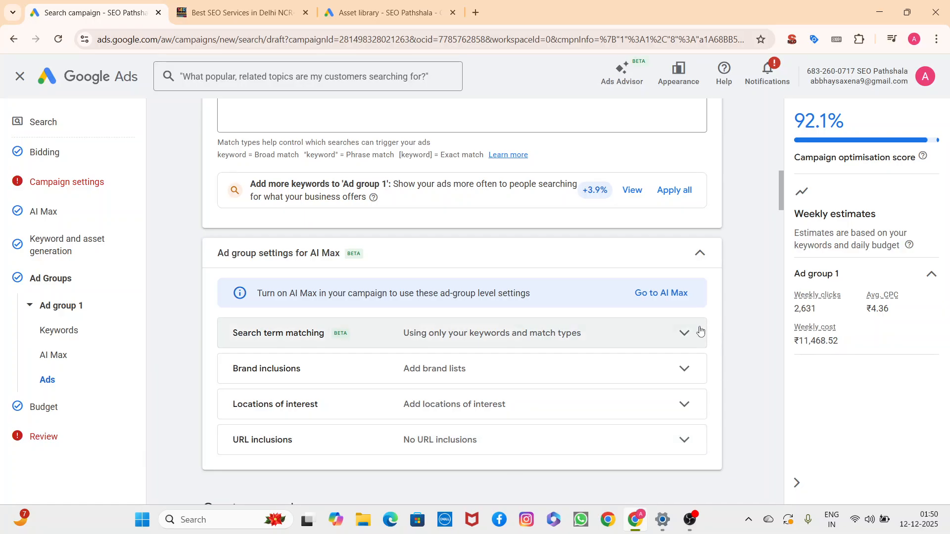
{"action": "left_click", "coordinate": [702, 255]}
{"action": "scroll", "coordinate": [453, 287], "scroll_direction": "up", "scroll_amount": 4}
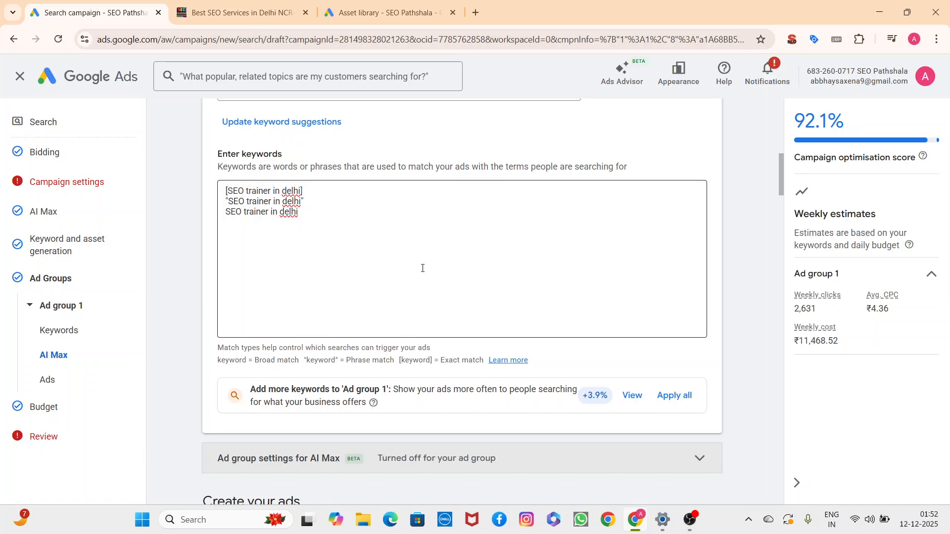
From the Asset library page, go to Tools > Shared library > Exclusion lists
{"action": "left_click", "coordinate": [386, 15]}
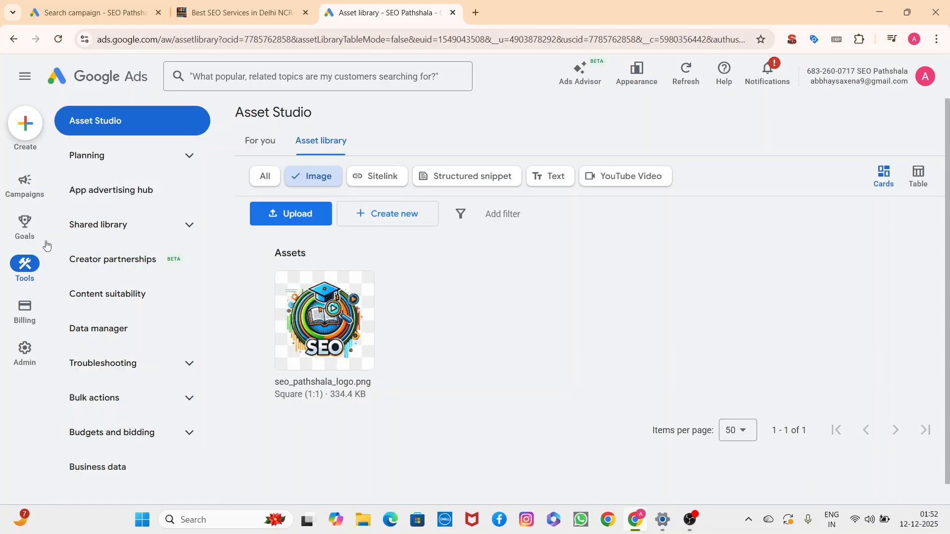
{"action": "mouse_move", "coordinate": [25, 225]}
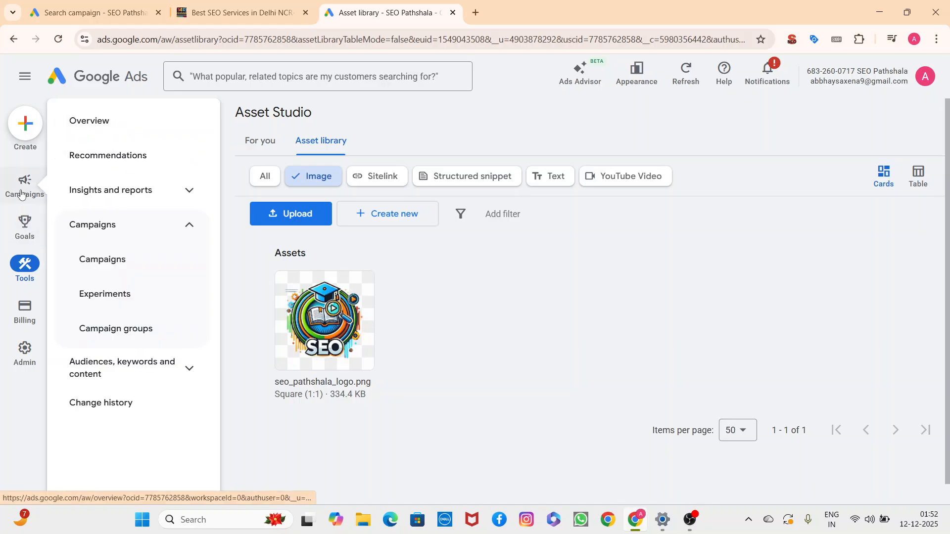
{"action": "mouse_move", "coordinate": [18, 276]}
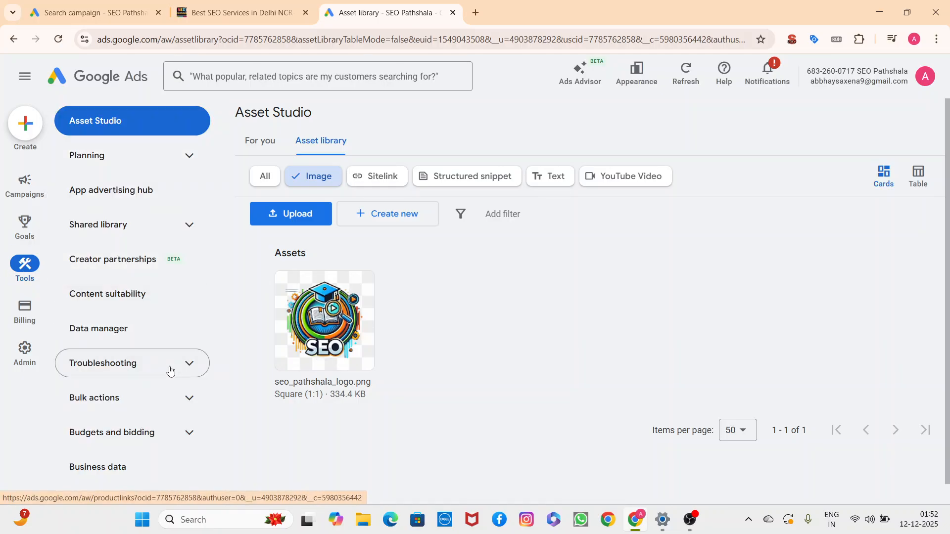
{"action": "left_click", "coordinate": [189, 409]}
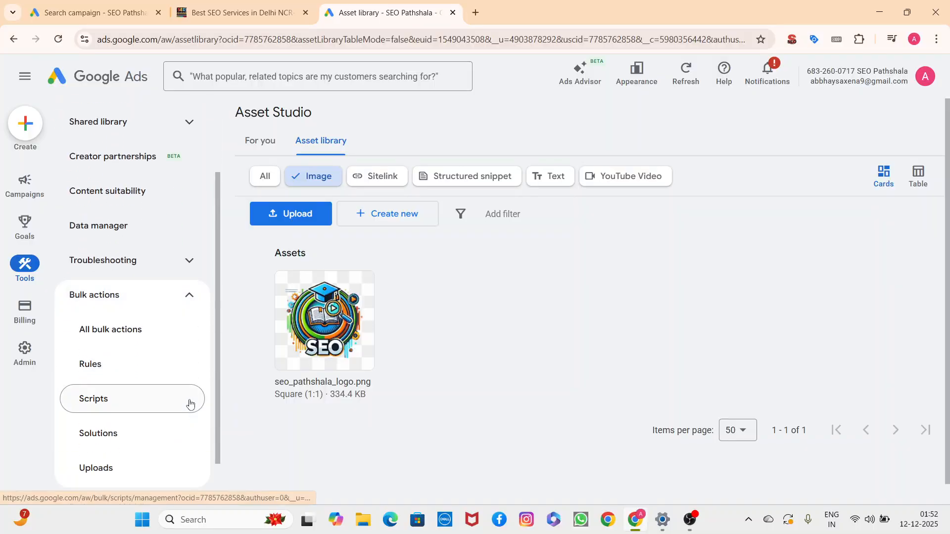
{"action": "left_click", "coordinate": [189, 299]}
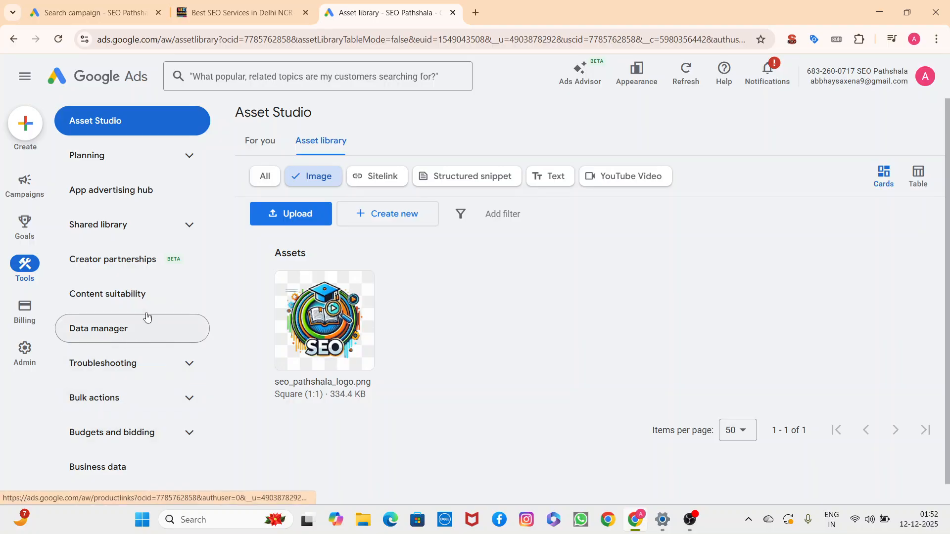
{"action": "left_click", "coordinate": [189, 225]}
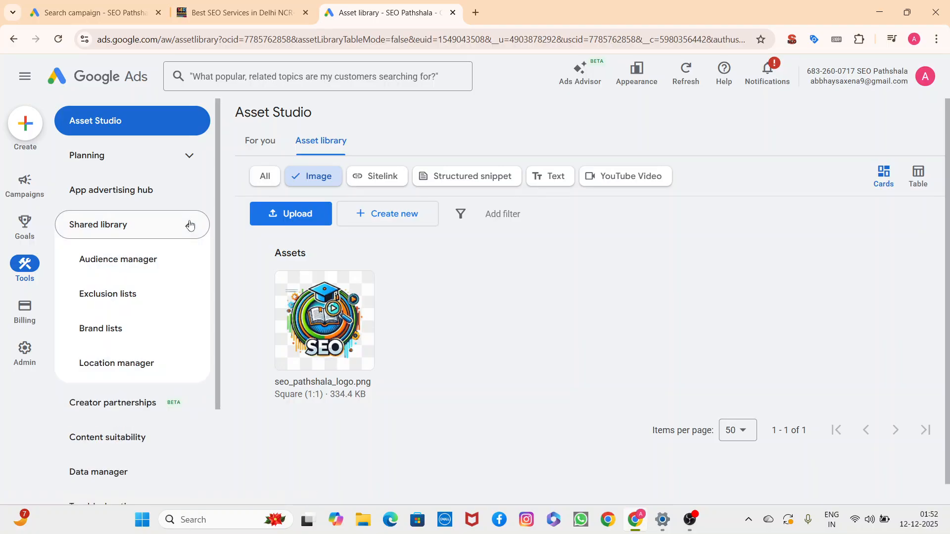
{"action": "left_click", "coordinate": [145, 304]}
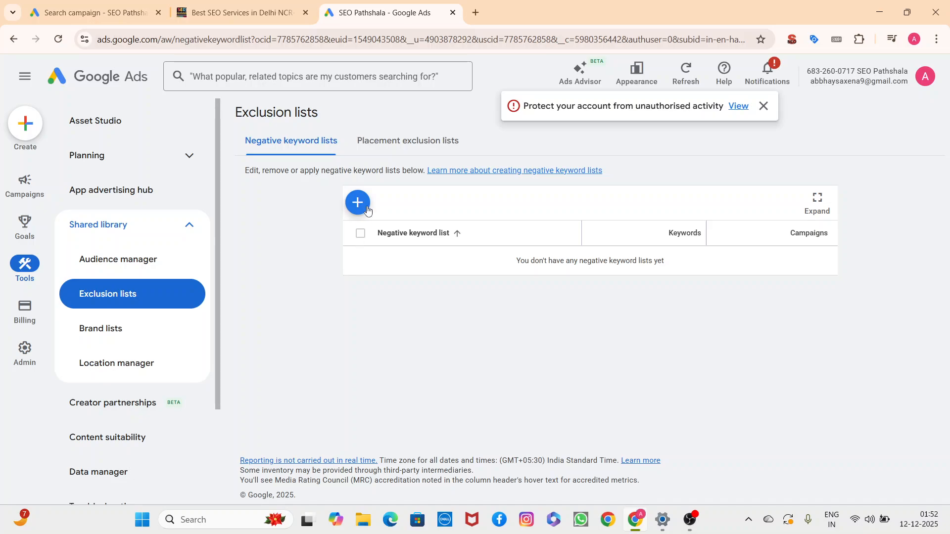
Create a new negative keyword list named 'SEO Trainer in Delhi Campaign', ready for its keywords
{"action": "left_click", "coordinate": [365, 206]}
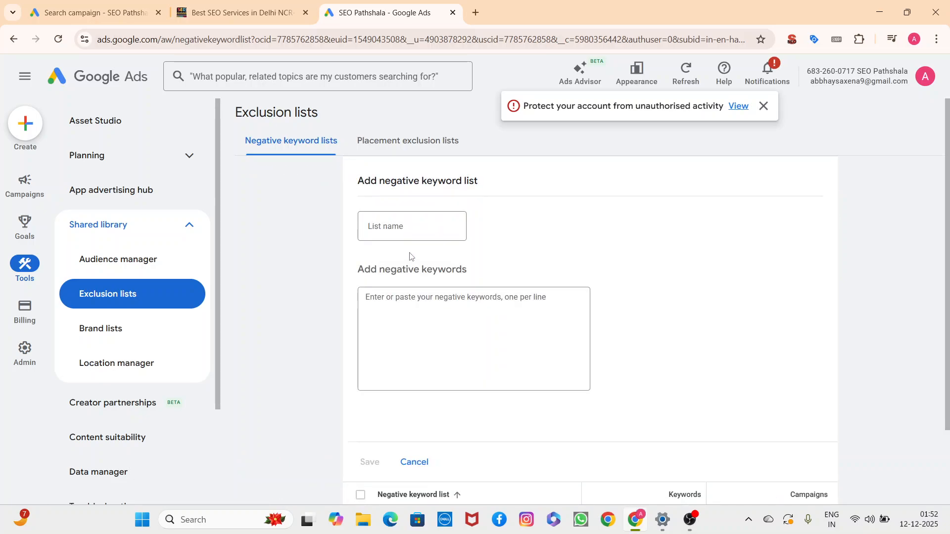
{"action": "left_click", "coordinate": [401, 223]}
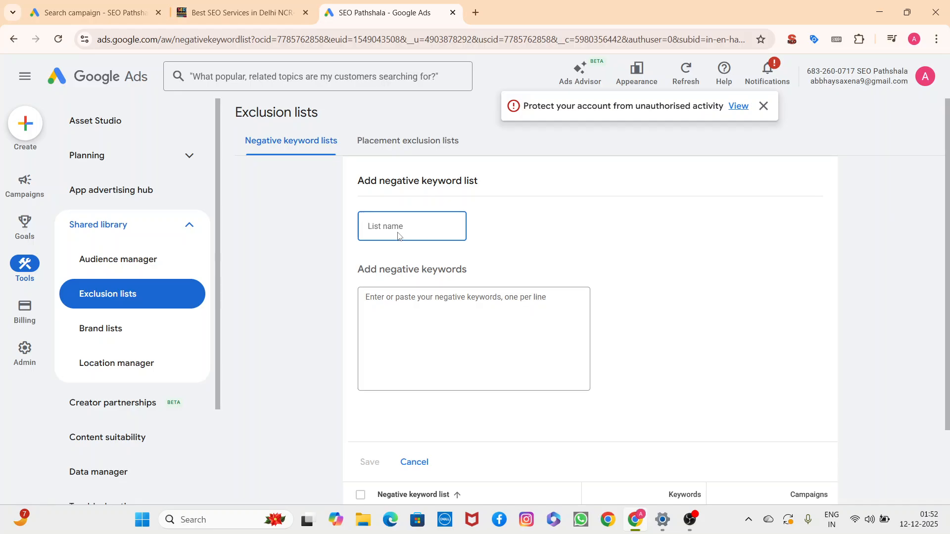
{"action": "type", "text": "SEO Traine"}
{"action": "type", "text": "r "}
{"action": "type", "text": "in Delh"}
{"action": "type", "text": "i Cam"}
{"action": "type", "text": "pa"}
{"action": "type", "text": "ign"}
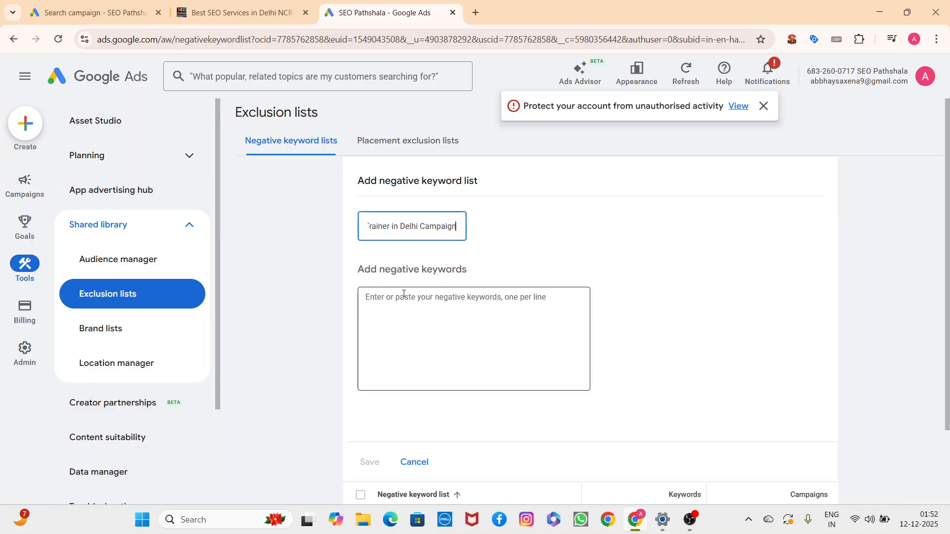
{"action": "left_click", "coordinate": [404, 294]}
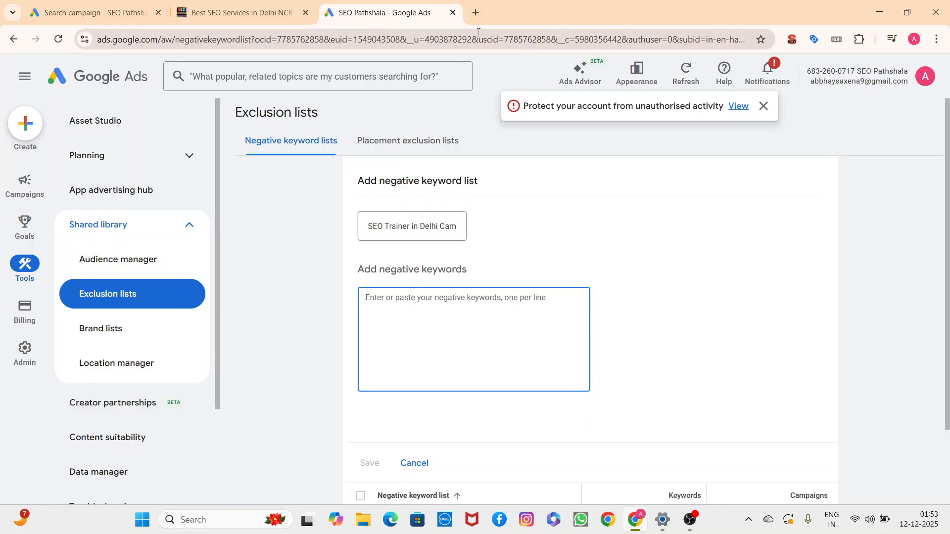
Open Google Drive in a new browser tab from the Google apps grid
{"action": "left_click", "coordinate": [476, 12]}
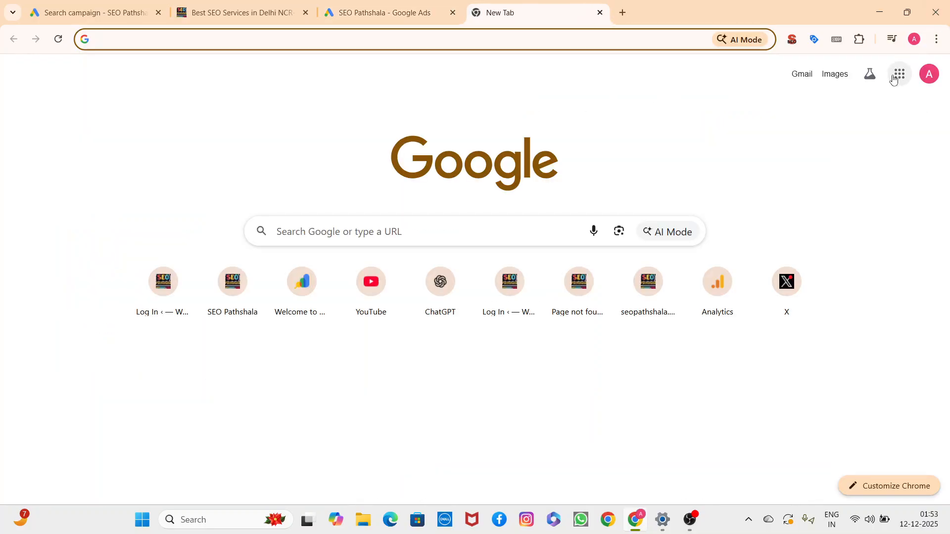
{"action": "left_click", "coordinate": [900, 75]}
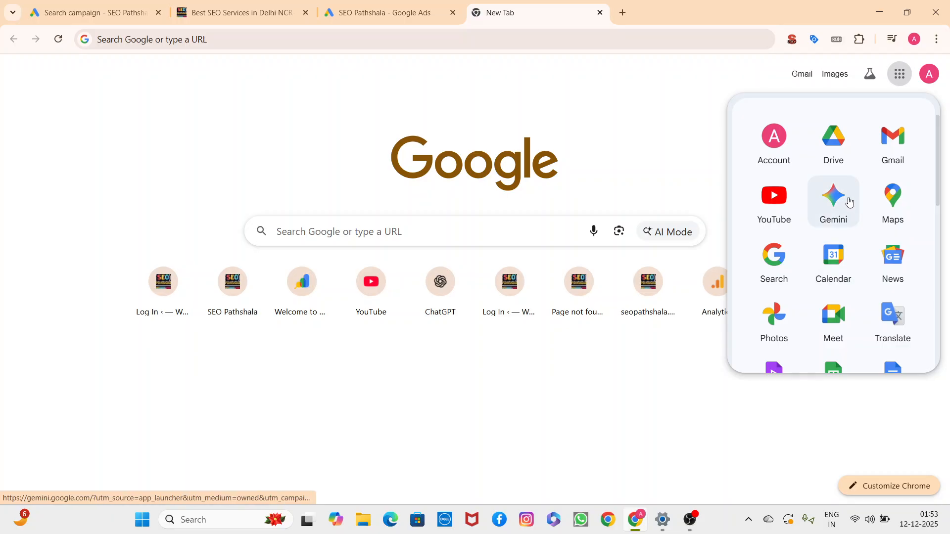
{"action": "left_click", "coordinate": [833, 158]}
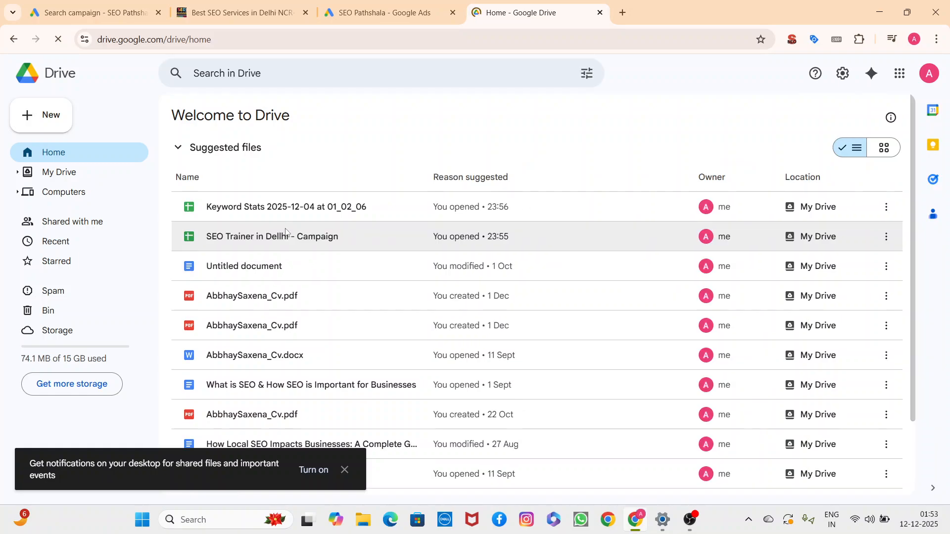
Check the 'SEO Trainer in Delhi - Campaign' and 'Keyword Stats 2025-12-04' spreadsheets, then switch to File Explorer
{"action": "double_click", "coordinate": [297, 243]}
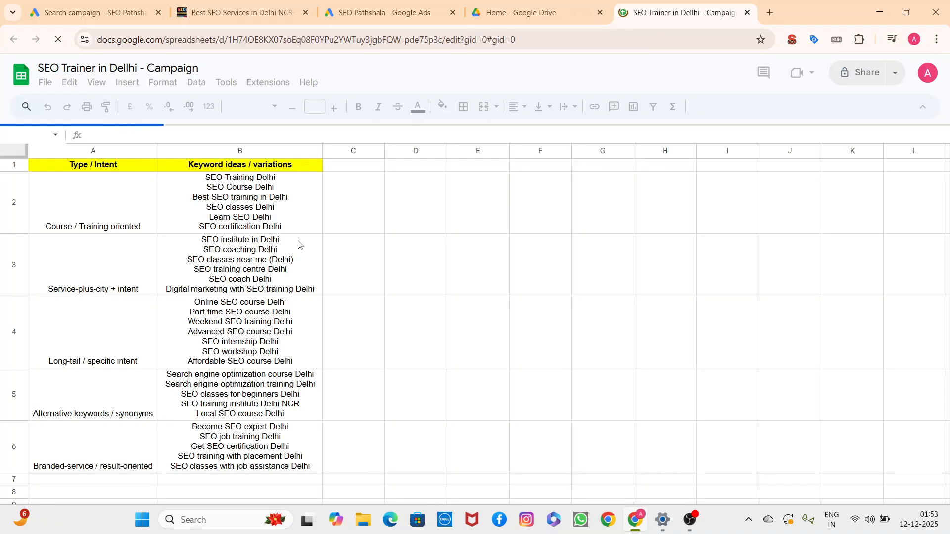
{"action": "left_click", "coordinate": [747, 13]}
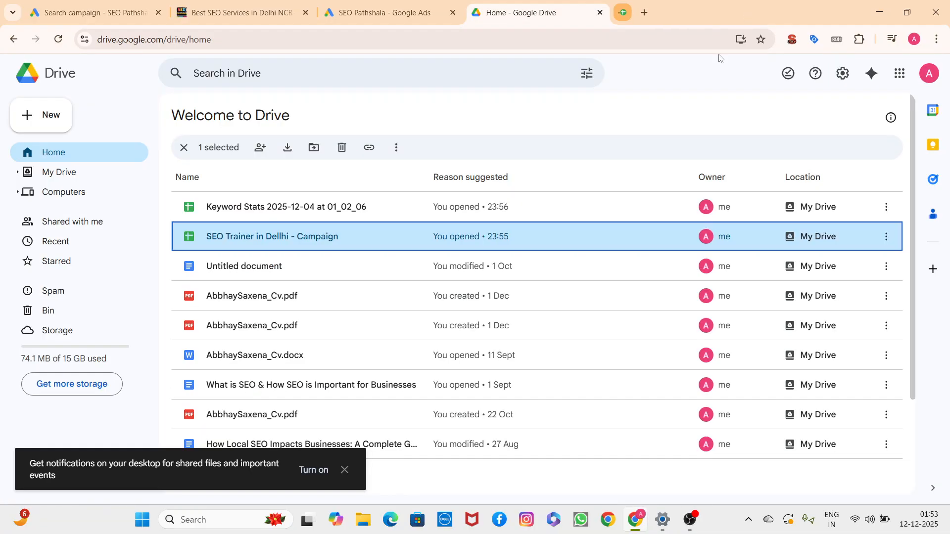
{"action": "double_click", "coordinate": [333, 208]}
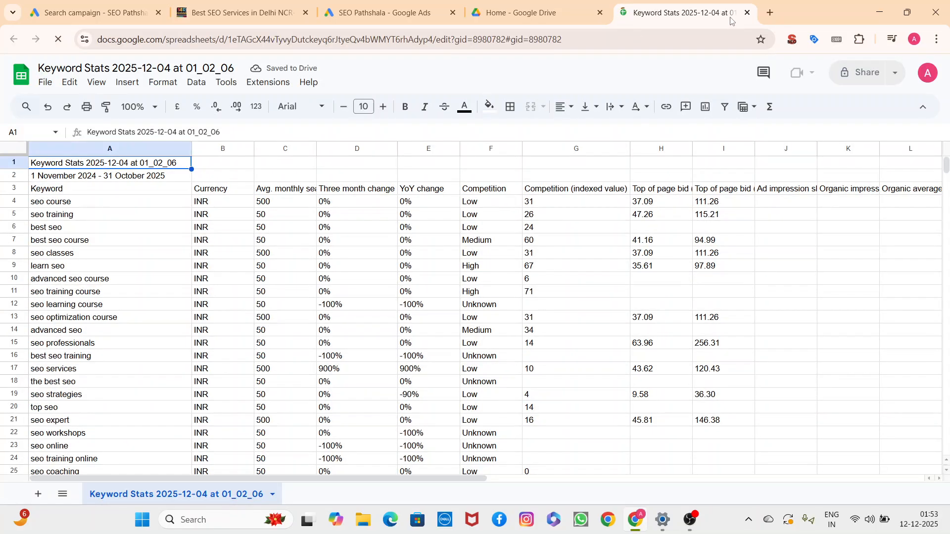
{"action": "key", "text": "ctrl+w"}
{"action": "scroll", "coordinate": [339, 346], "scroll_direction": "down", "scroll_amount": 3}
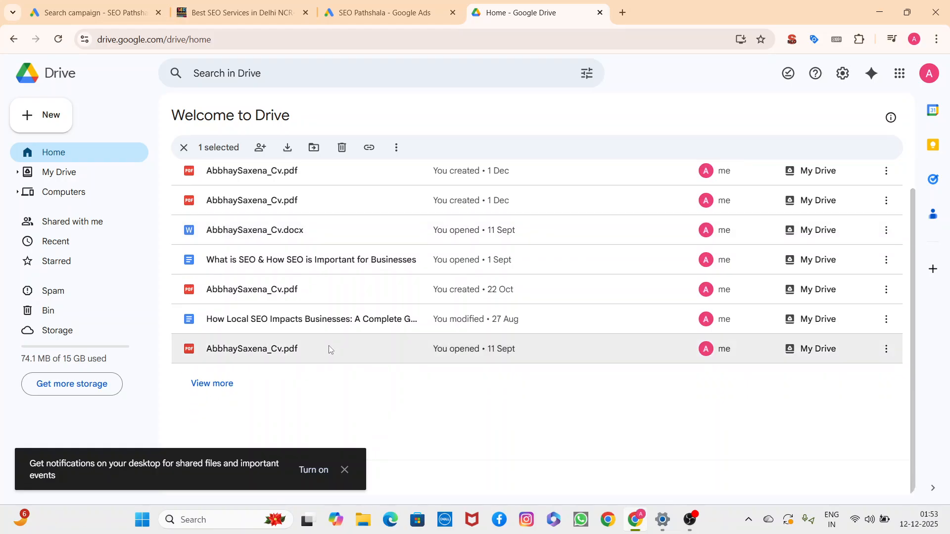
{"action": "scroll", "coordinate": [330, 349], "scroll_direction": "up", "scroll_amount": 3}
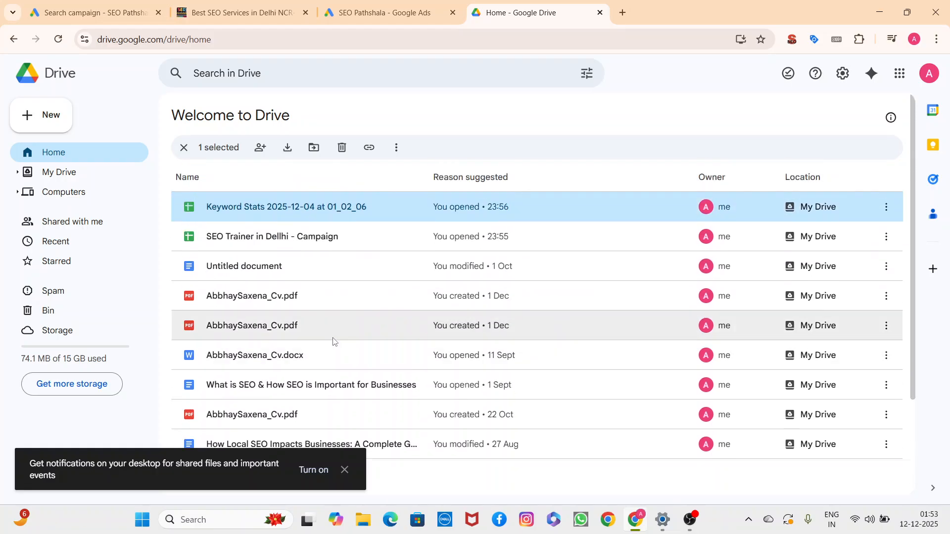
{"action": "left_click", "coordinate": [363, 519]}
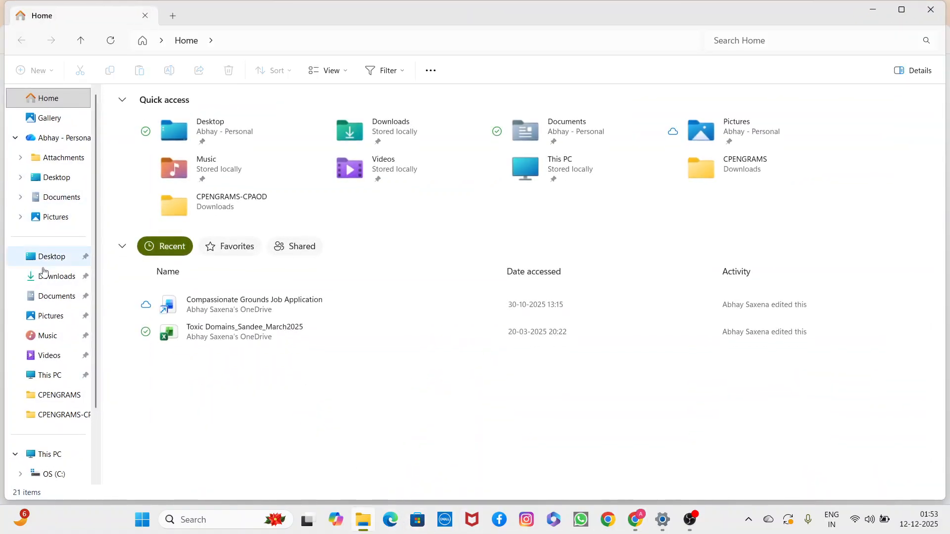
Open seo_trainer_keywords from Downloads and copy the six negative keywords in D5:D10
{"action": "left_click", "coordinate": [53, 275]}
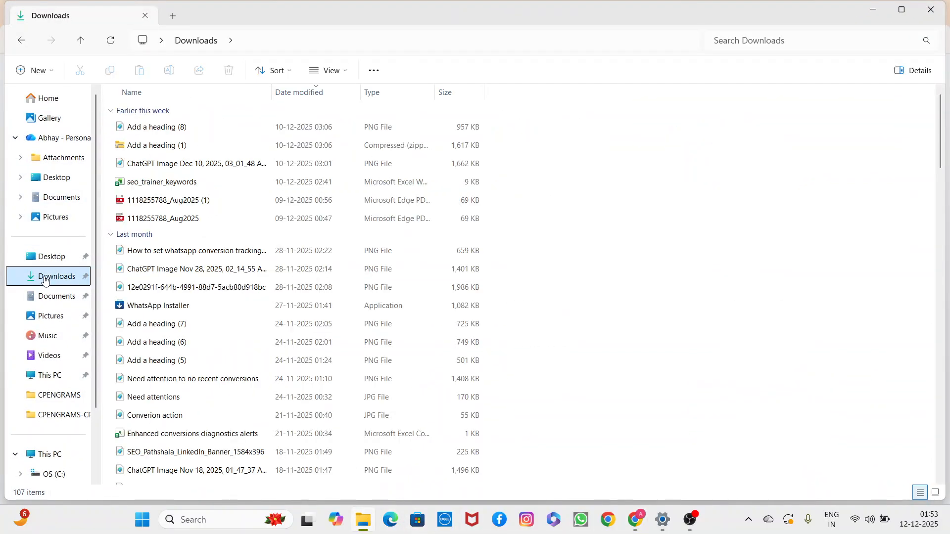
{"action": "double_click", "coordinate": [169, 183]}
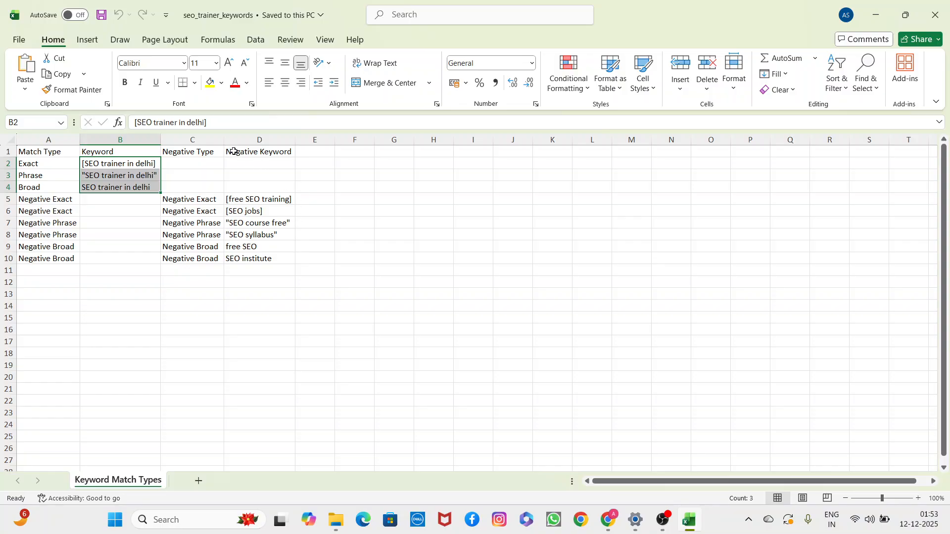
{"action": "left_click_drag", "start_coordinate": [256, 198], "coordinate": [261, 257]}
{"action": "key", "text": "ctrl+c"}
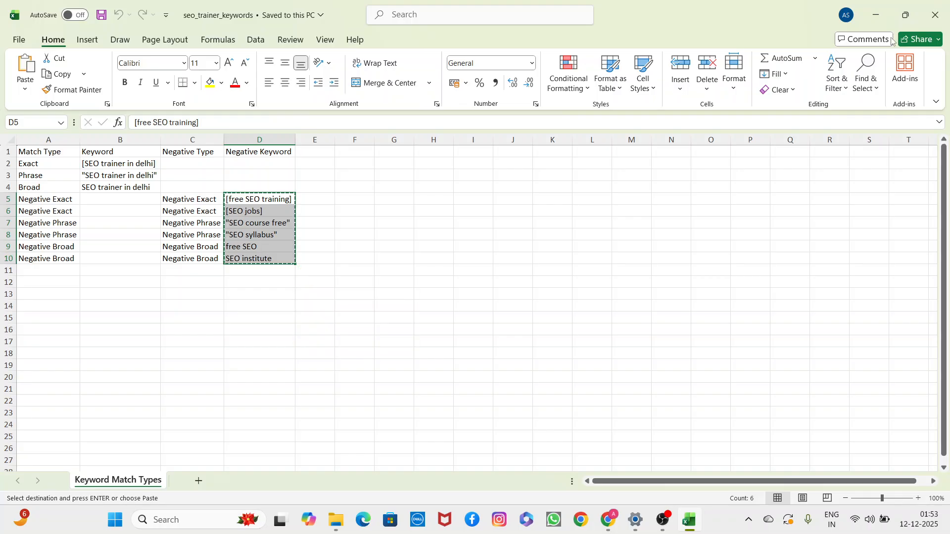
{"action": "left_click", "coordinate": [875, 15]}
Paste the six negative keywords into the new list, save it, and close the exclusion lists tab
{"action": "left_click", "coordinate": [873, 10]}
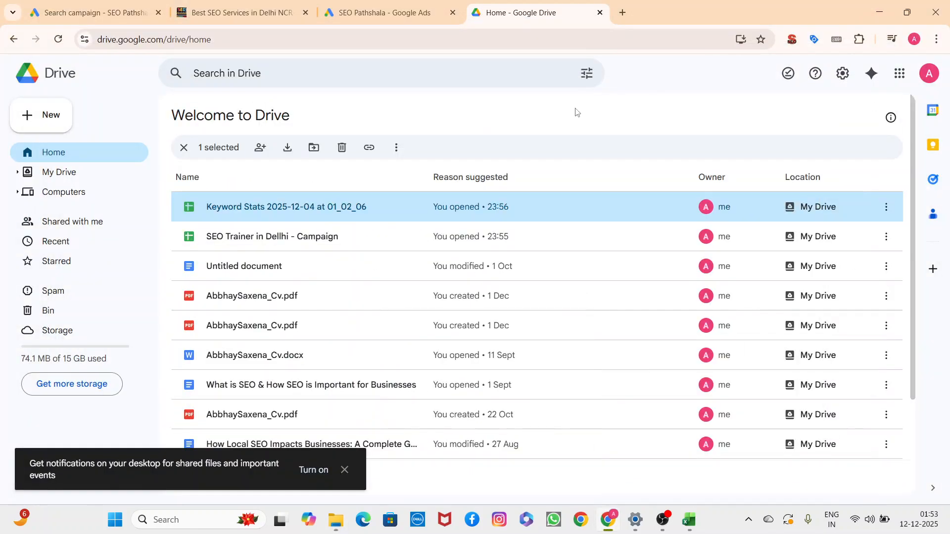
{"action": "left_click", "coordinate": [376, 13]}
{"action": "key", "text": "ctrl+v"}
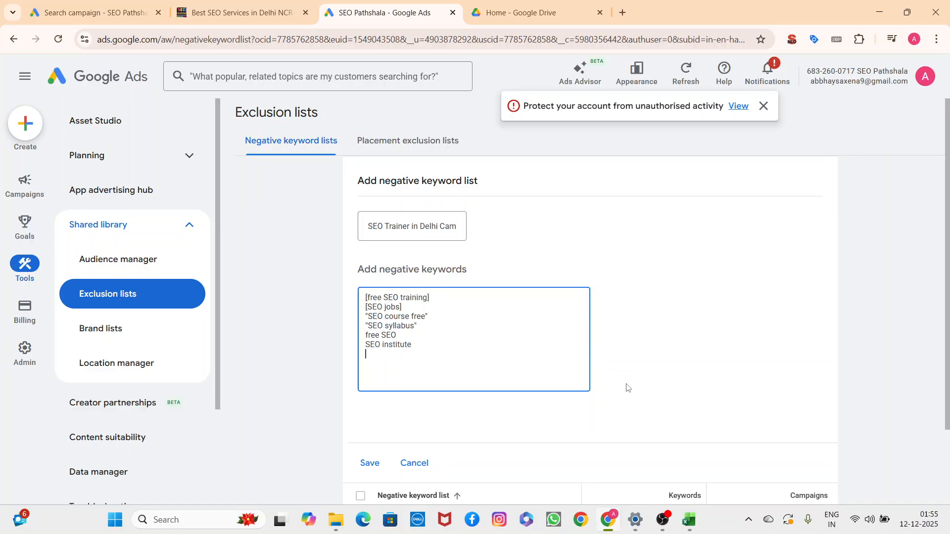
{"action": "scroll", "coordinate": [428, 471], "scroll_direction": "down", "scroll_amount": 2}
{"action": "left_click", "coordinate": [369, 371]}
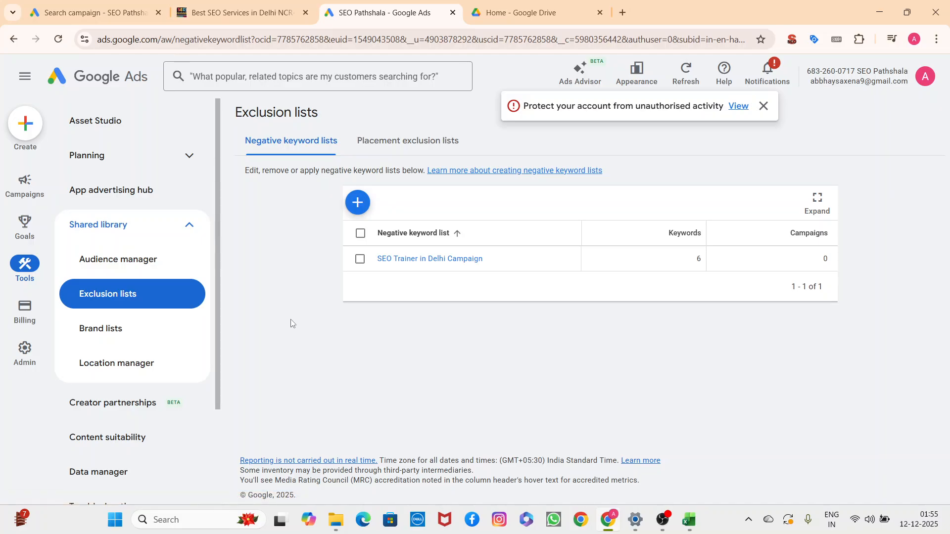
{"action": "left_click", "coordinate": [453, 13]}
Back in the Search campaign draft, review the ad assets down to Sitelinks and edit About Us
{"action": "left_click", "coordinate": [89, 12]}
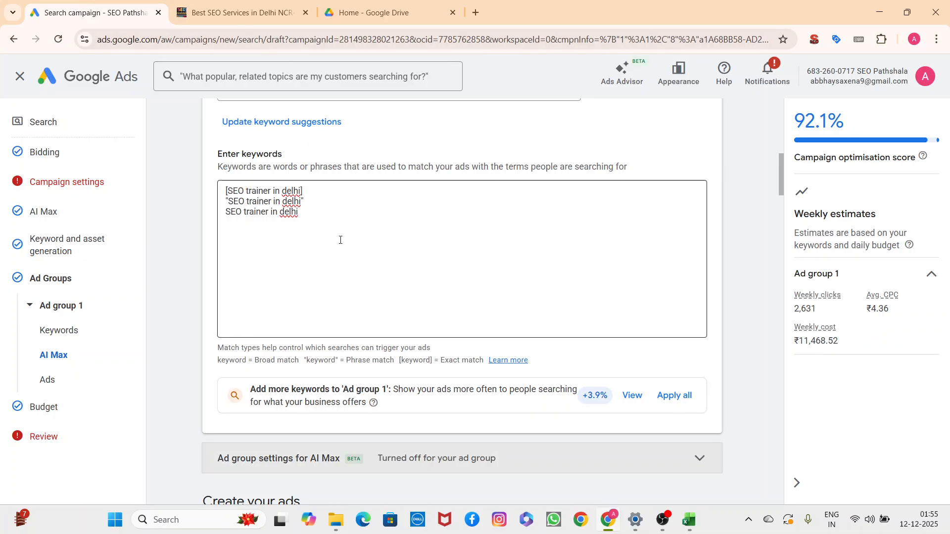
{"action": "scroll", "coordinate": [365, 387], "scroll_direction": "down", "scroll_amount": 6}
{"action": "scroll", "coordinate": [366, 388], "scroll_direction": "down", "scroll_amount": 3}
{"action": "scroll", "coordinate": [366, 388], "scroll_direction": "up", "scroll_amount": 7}
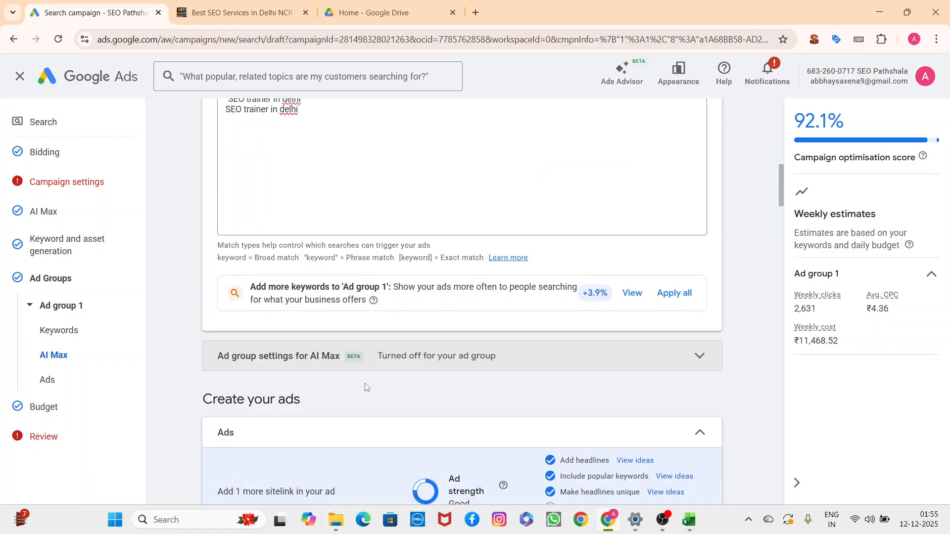
{"action": "scroll", "coordinate": [366, 388], "scroll_direction": "down", "scroll_amount": 7}
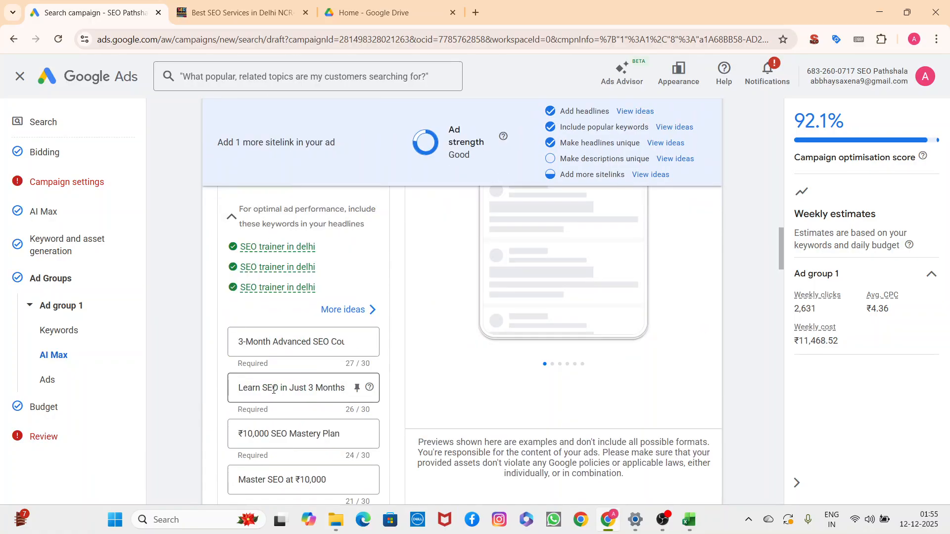
{"action": "scroll", "coordinate": [367, 388], "scroll_direction": "down", "scroll_amount": 15}
{"action": "scroll", "coordinate": [374, 393], "scroll_direction": "down", "scroll_amount": 10}
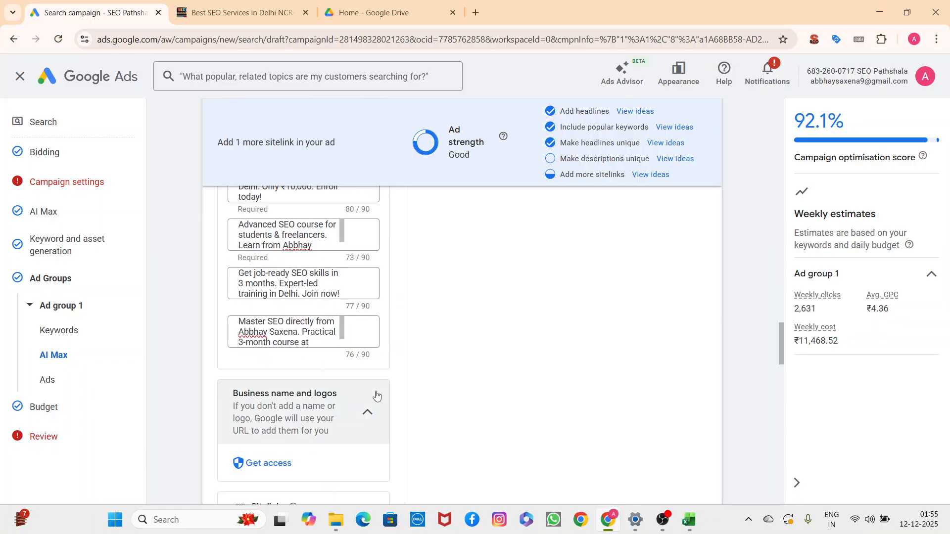
{"action": "scroll", "coordinate": [352, 282], "scroll_direction": "up", "scroll_amount": 2}
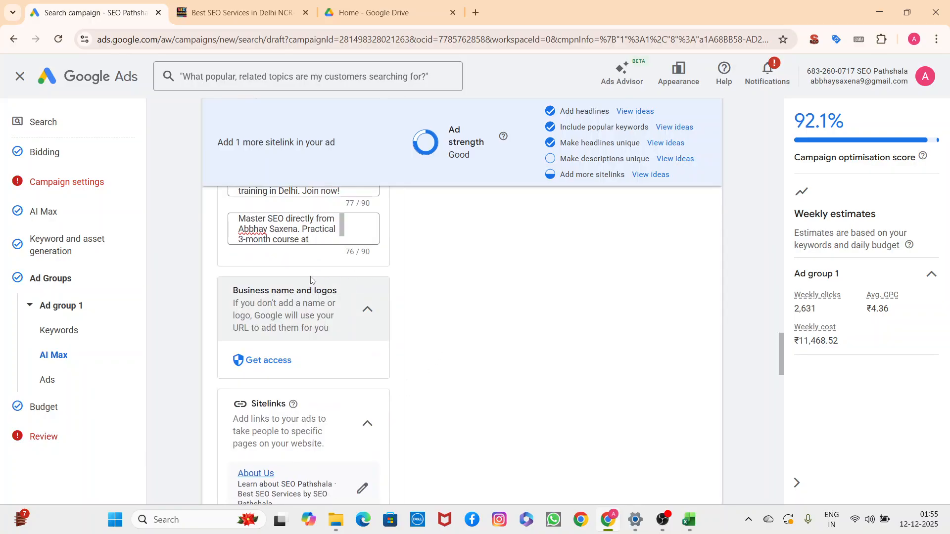
{"action": "scroll", "coordinate": [297, 416], "scroll_direction": "down", "scroll_amount": 10}
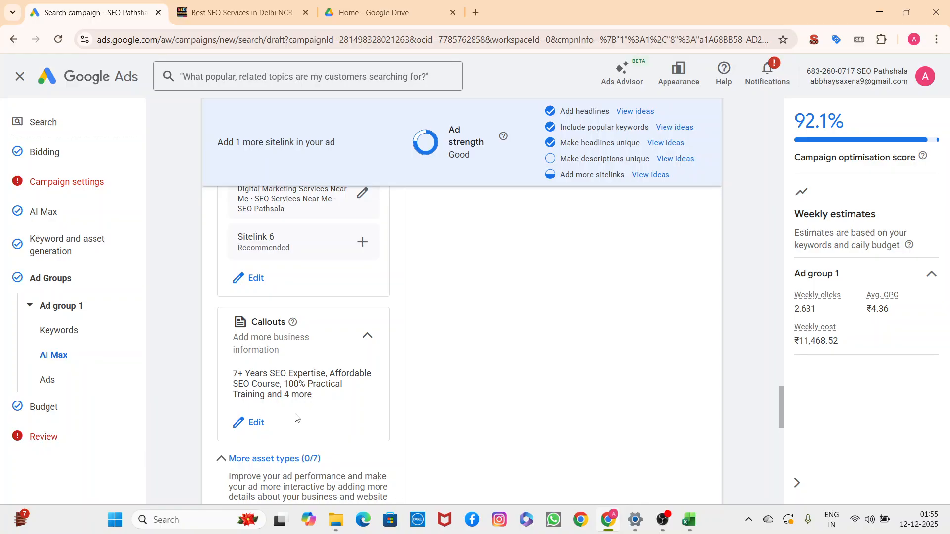
{"action": "scroll", "coordinate": [296, 418], "scroll_direction": "up", "scroll_amount": 8}
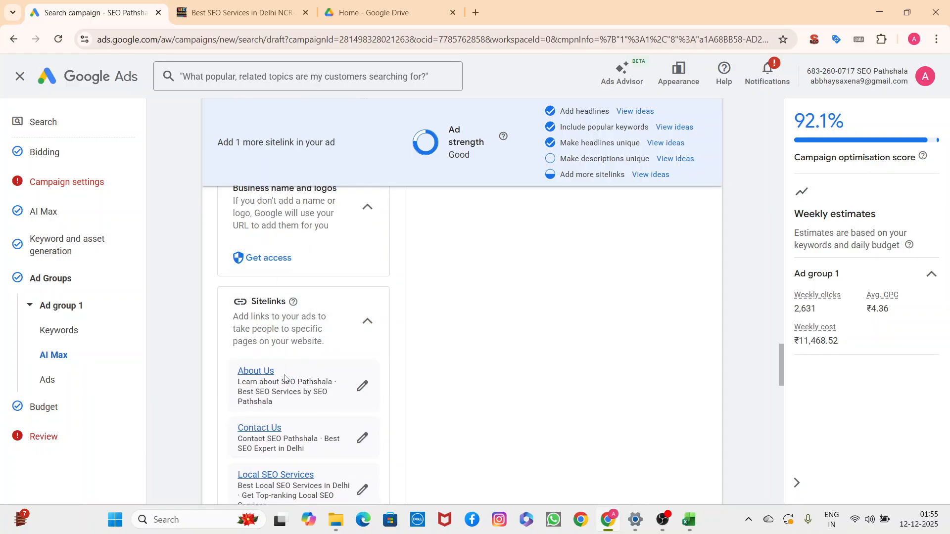
{"action": "scroll", "coordinate": [285, 377], "scroll_direction": "down", "scroll_amount": 8}
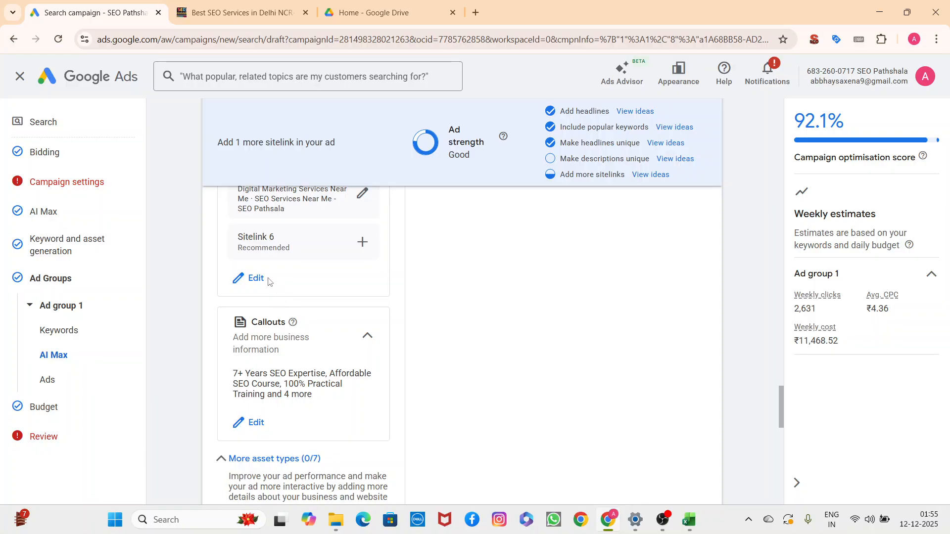
{"action": "scroll", "coordinate": [284, 394], "scroll_direction": "down", "scroll_amount": 4}
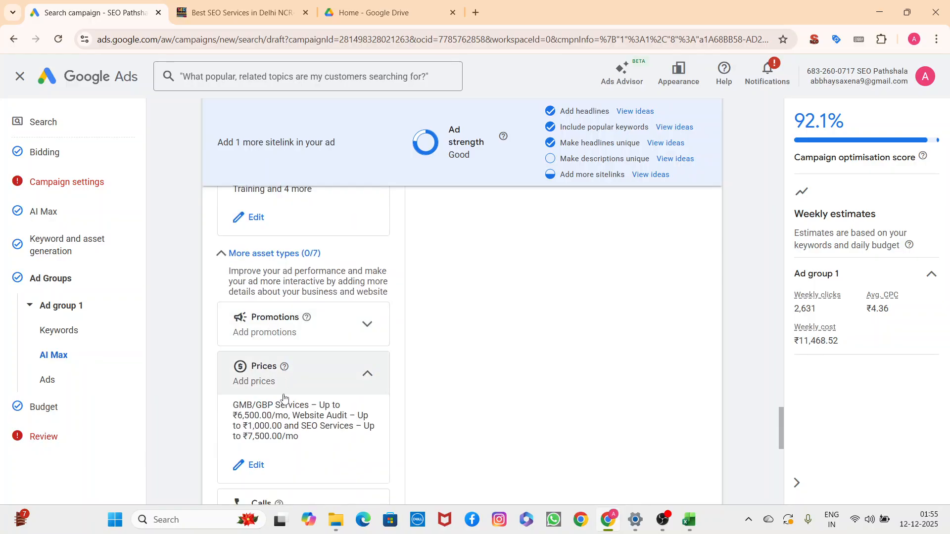
{"action": "scroll", "coordinate": [321, 437], "scroll_direction": "down", "scroll_amount": 2}
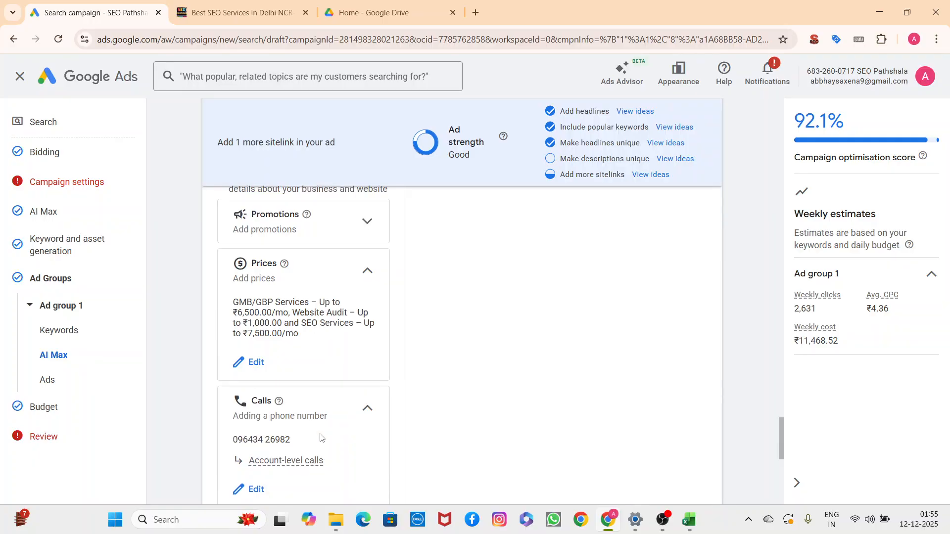
{"action": "scroll", "coordinate": [319, 445], "scroll_direction": "down", "scroll_amount": 4}
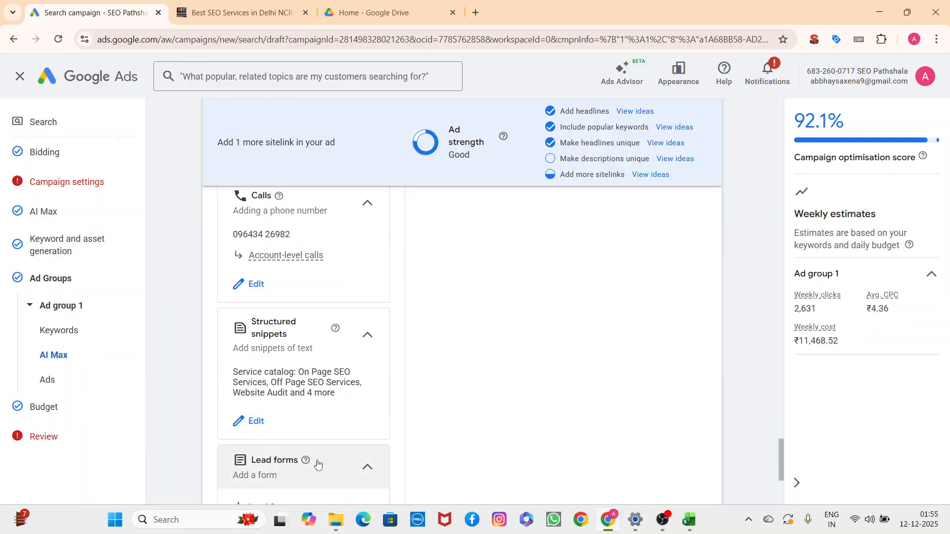
{"action": "scroll", "coordinate": [318, 464], "scroll_direction": "down", "scroll_amount": 4}
{"action": "scroll", "coordinate": [317, 458], "scroll_direction": "up", "scroll_amount": 14}
{"action": "scroll", "coordinate": [329, 402], "scroll_direction": "up", "scroll_amount": 15}
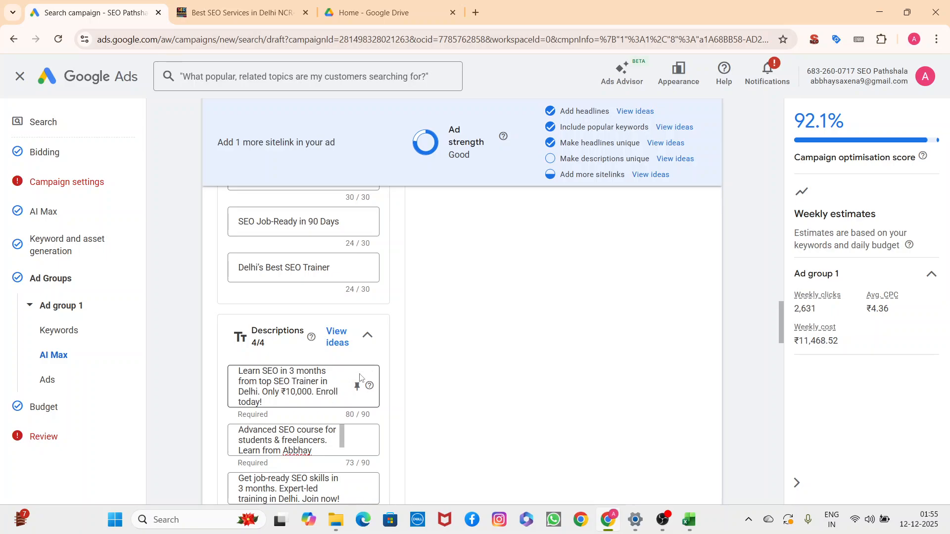
{"action": "scroll", "coordinate": [361, 380], "scroll_direction": "down", "scroll_amount": 9}
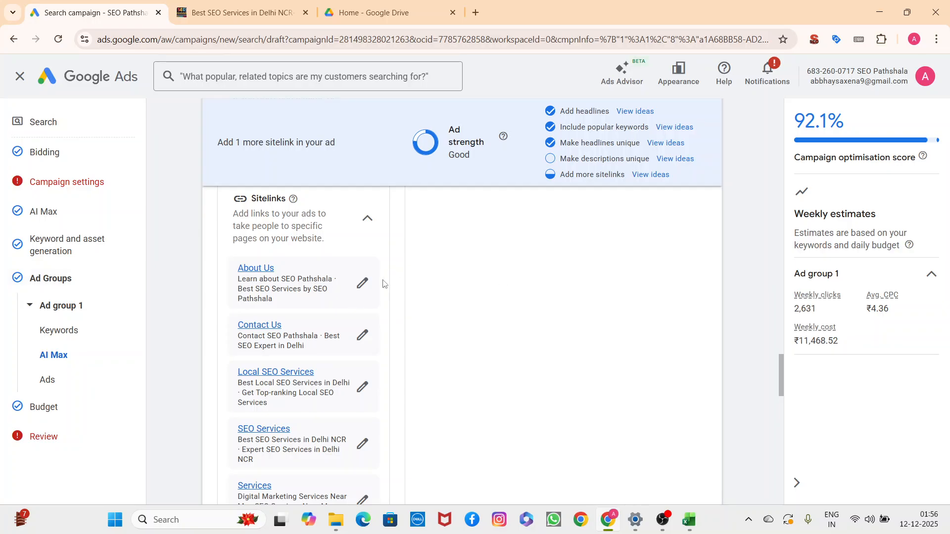
{"action": "left_click", "coordinate": [363, 287]}
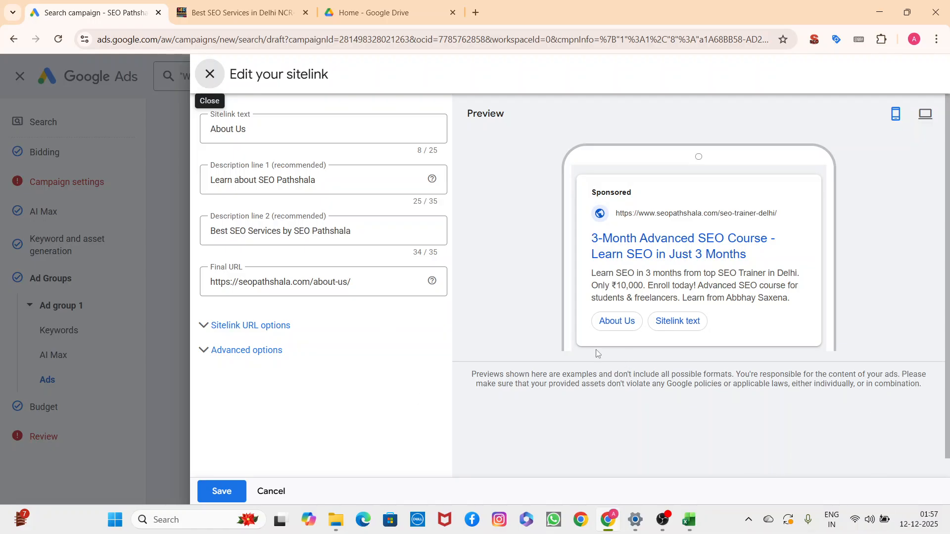
Save the About Us sitelink
{"action": "left_click", "coordinate": [222, 492]}
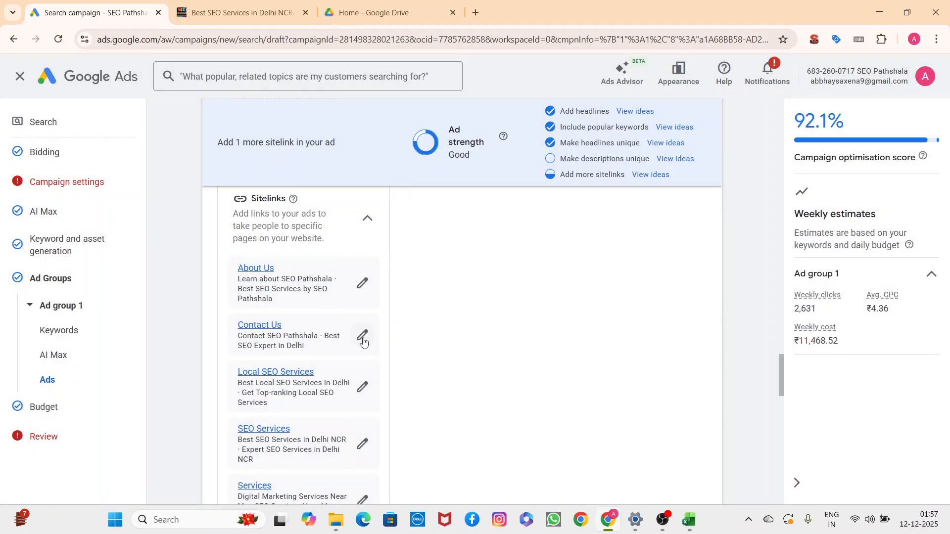
Edit the Contact Us sitelink, verify the site's contact page, and save it with seopathshala.com/contact-us/
{"action": "left_click", "coordinate": [362, 338]}
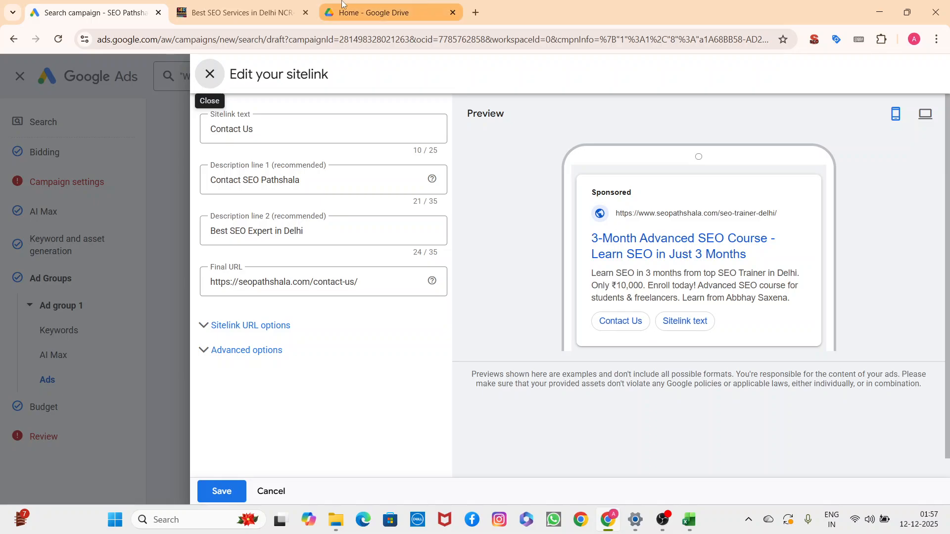
{"action": "left_click", "coordinate": [257, 15]}
{"action": "left_click", "coordinate": [802, 91]}
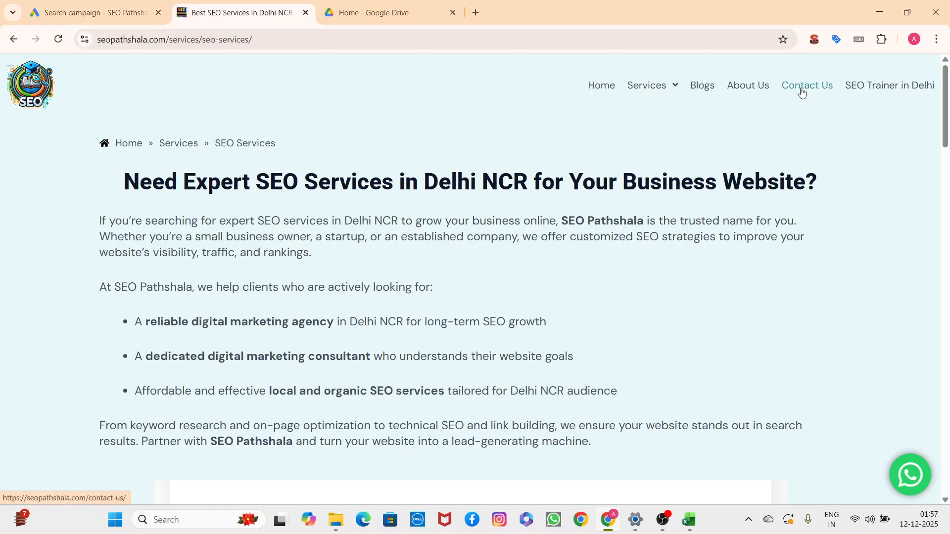
{"action": "left_click", "coordinate": [129, 17]}
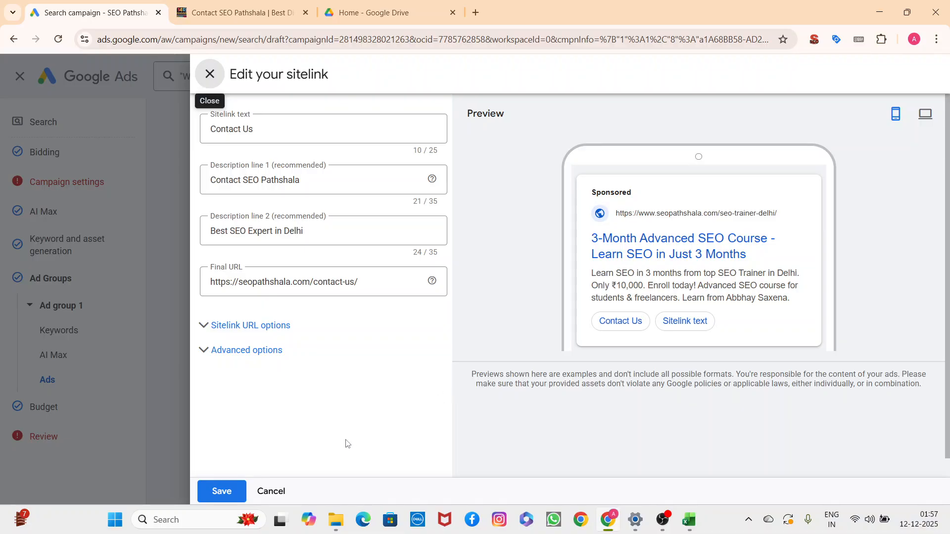
{"action": "left_click", "coordinate": [208, 490]}
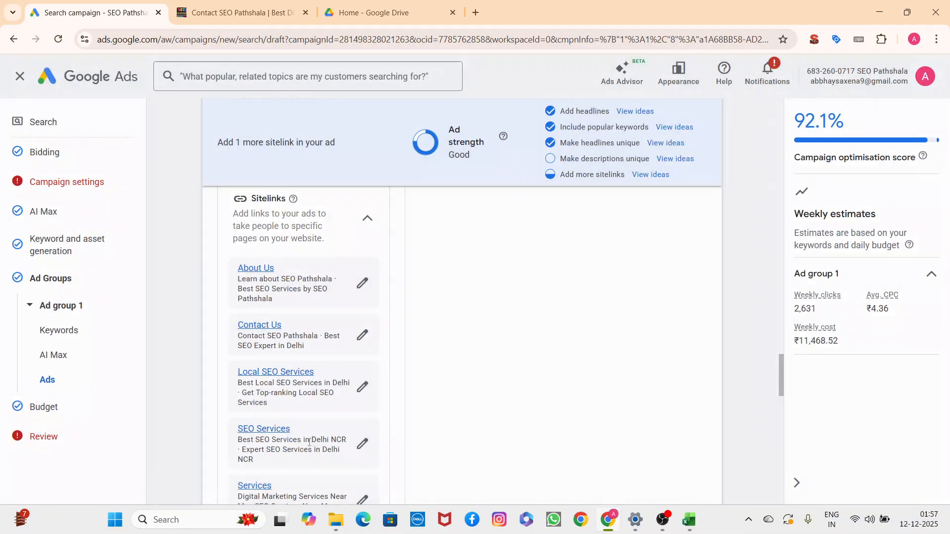
Open the campaign's Callouts editor and start a new callout with four empty text fields
{"action": "scroll", "coordinate": [311, 424], "scroll_direction": "down", "scroll_amount": 4}
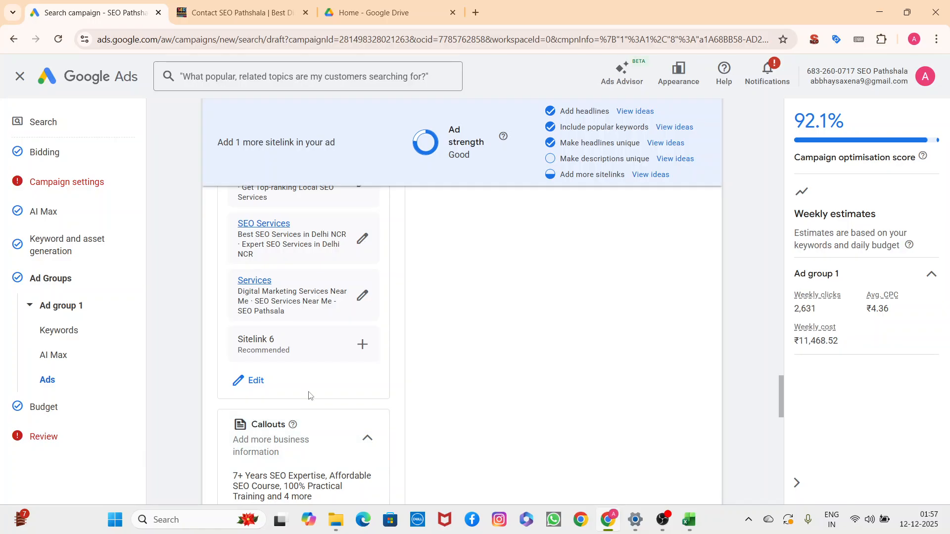
{"action": "scroll", "coordinate": [312, 399], "scroll_direction": "down", "scroll_amount": 2}
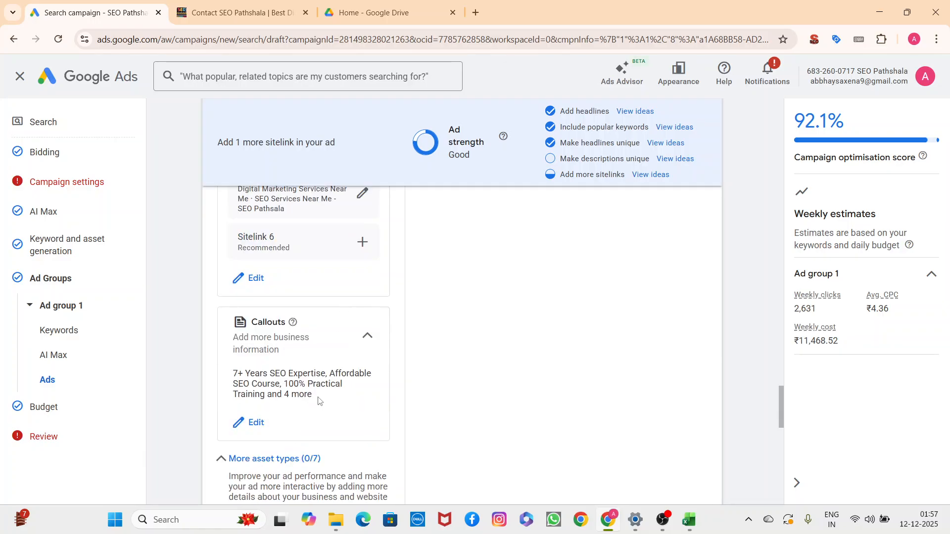
{"action": "left_click", "coordinate": [256, 423]}
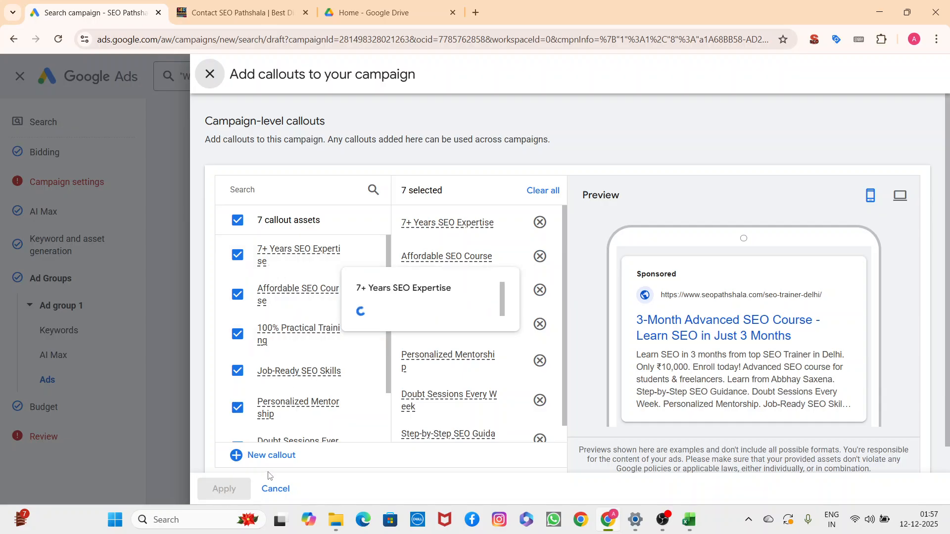
{"action": "scroll", "coordinate": [332, 452], "scroll_direction": "down", "scroll_amount": 1}
{"action": "scroll", "coordinate": [297, 410], "scroll_direction": "down", "scroll_amount": 2}
{"action": "left_click", "coordinate": [272, 428]}
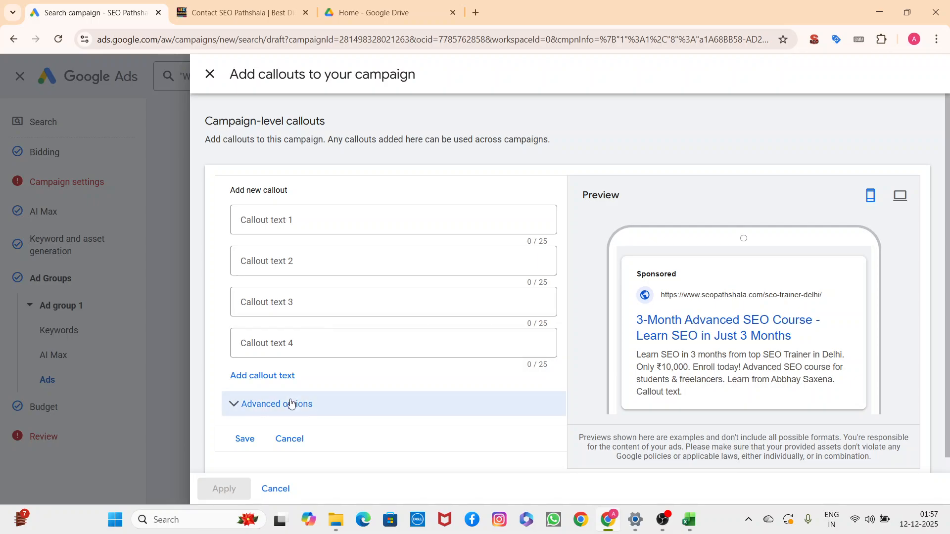
Discard the unsaved callout and close the panel, keeping the seven existing callouts
{"action": "left_click", "coordinate": [290, 440]}
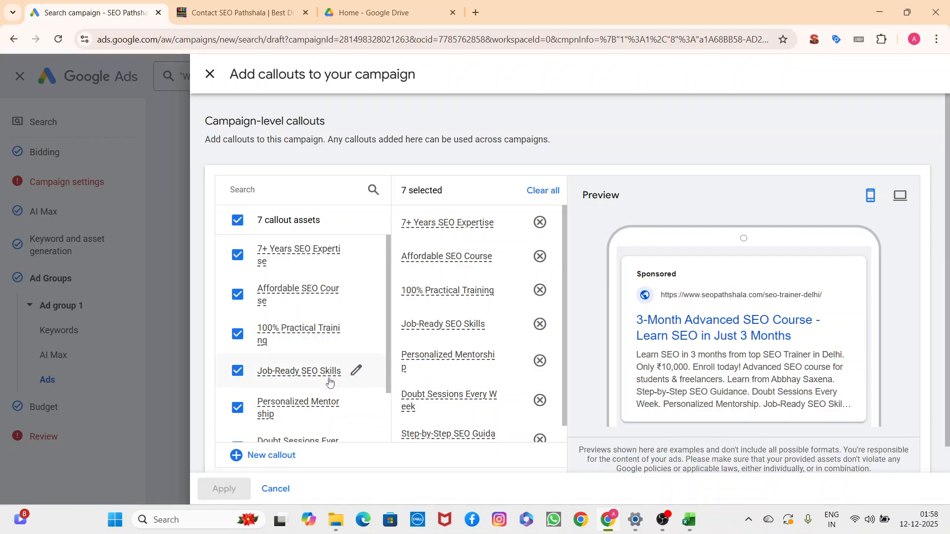
{"action": "scroll", "coordinate": [277, 381], "scroll_direction": "down", "scroll_amount": 2}
{"action": "scroll", "coordinate": [295, 395], "scroll_direction": "down", "scroll_amount": 1}
{"action": "scroll", "coordinate": [295, 395], "scroll_direction": "up", "scroll_amount": 2}
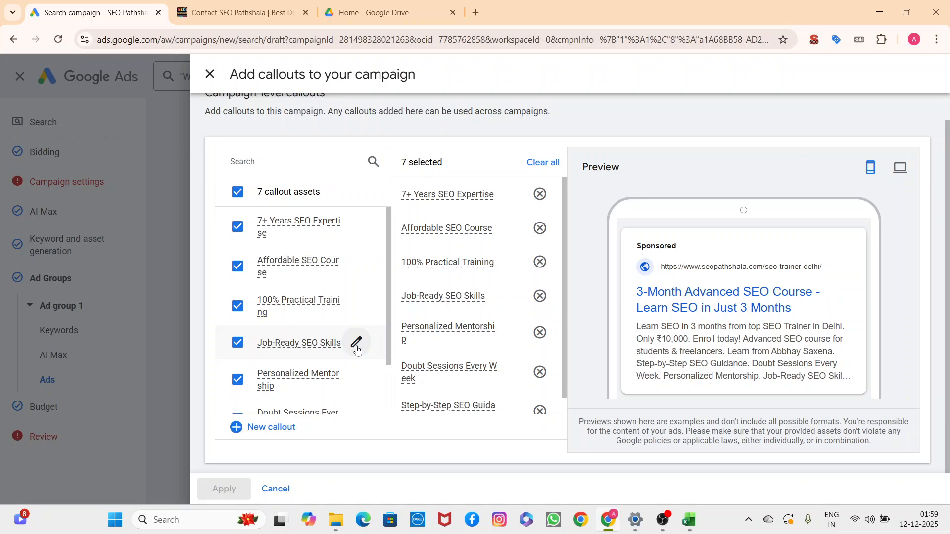
{"action": "scroll", "coordinate": [355, 347], "scroll_direction": "down", "scroll_amount": 2}
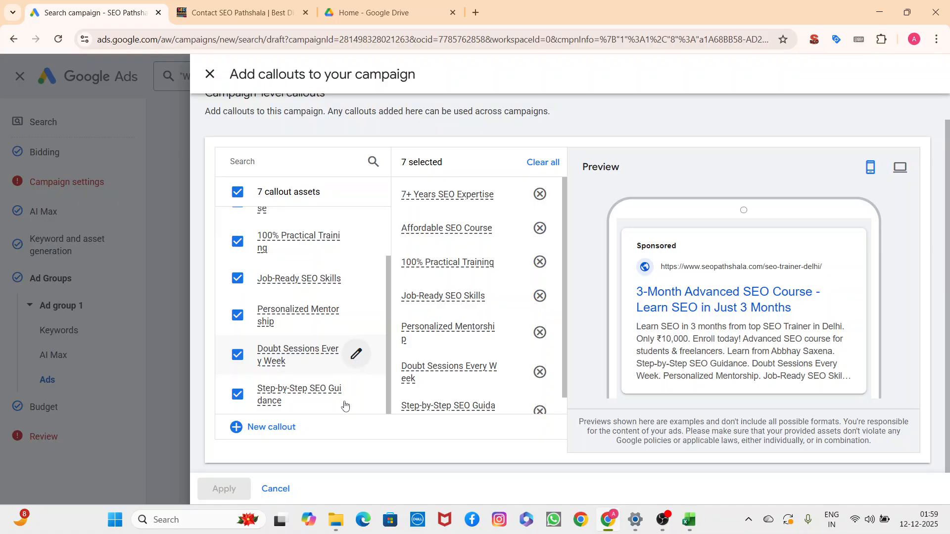
{"action": "scroll", "coordinate": [349, 395], "scroll_direction": "up", "scroll_amount": 1}
{"action": "scroll", "coordinate": [349, 396], "scroll_direction": "up", "scroll_amount": 2}
{"action": "scroll", "coordinate": [352, 317], "scroll_direction": "down", "scroll_amount": 2}
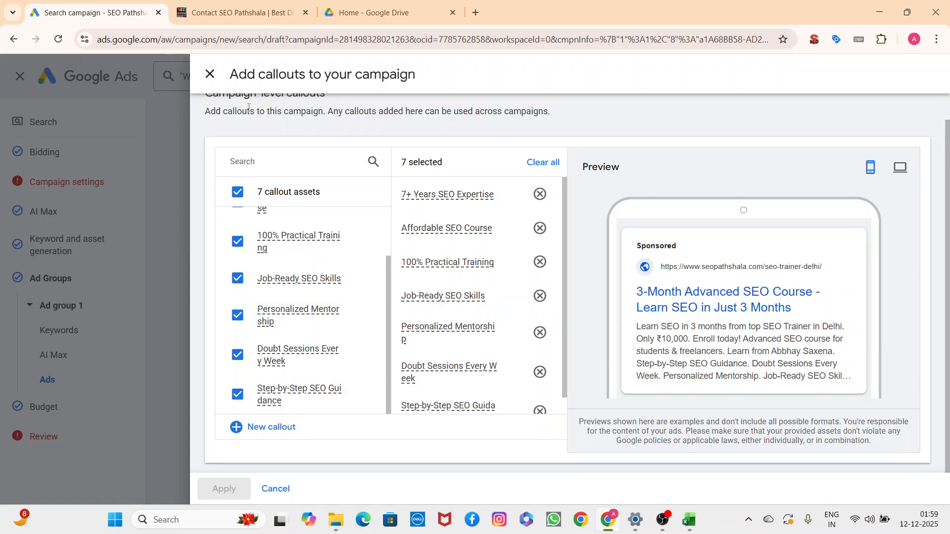
{"action": "left_click", "coordinate": [211, 77]}
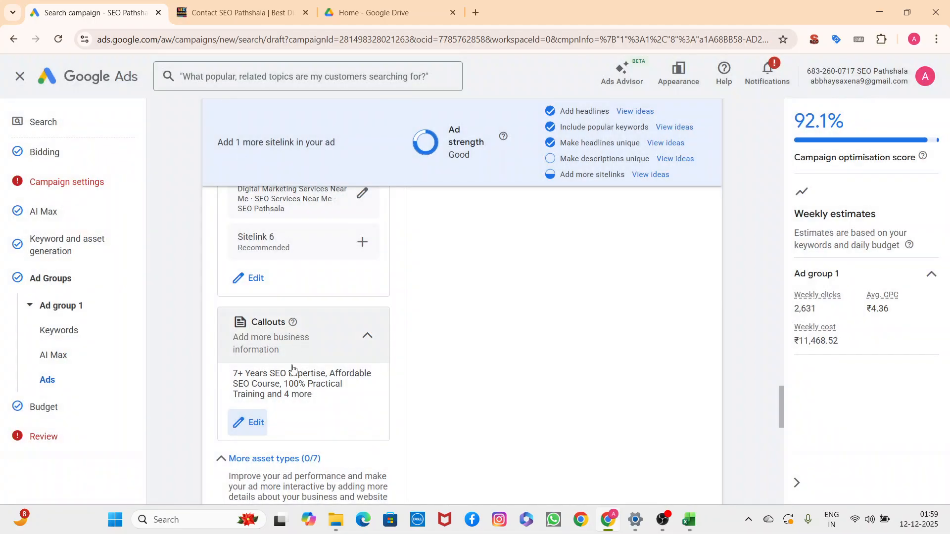
{"action": "scroll", "coordinate": [293, 361], "scroll_direction": "down", "scroll_amount": 4}
{"action": "scroll", "coordinate": [340, 395], "scroll_direction": "down", "scroll_amount": 2}
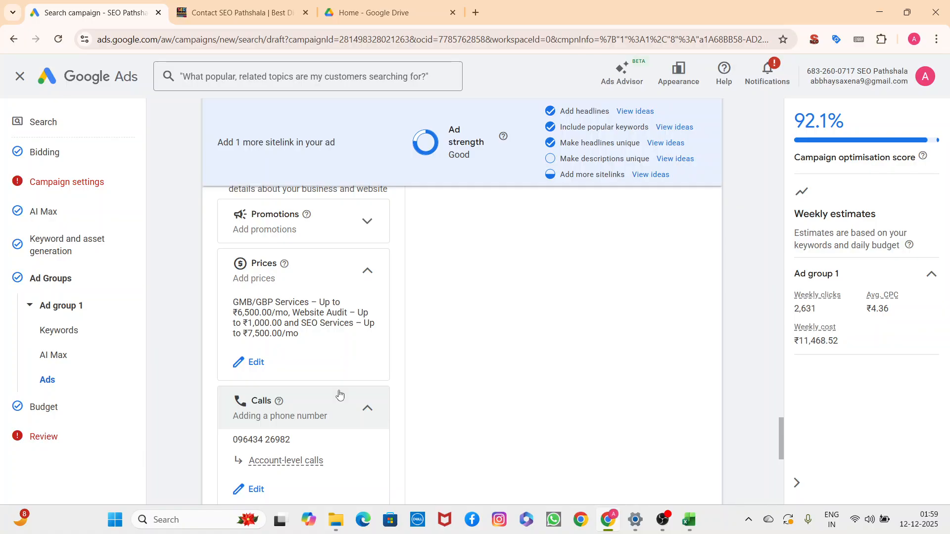
{"action": "left_click", "coordinate": [246, 364]}
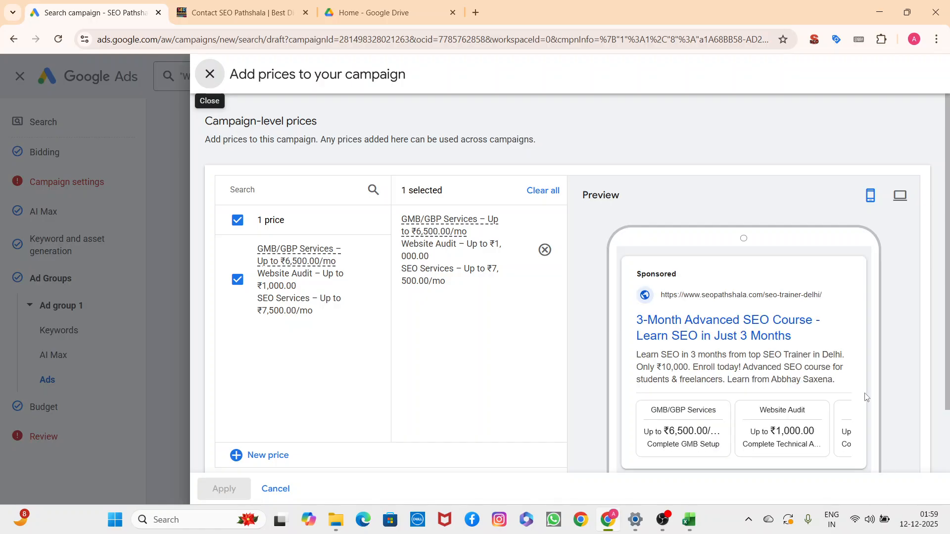
{"action": "scroll", "coordinate": [841, 384], "scroll_direction": "down", "scroll_amount": 2}
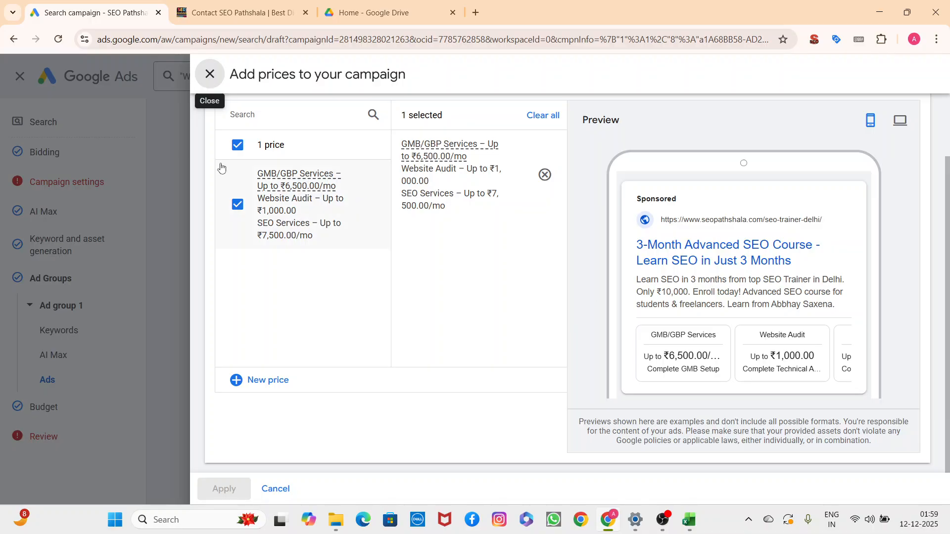
Edit the price set, confirming English language, Services type and the ₹6,500 GMB/GBP Services price
{"action": "left_click", "coordinate": [362, 205]}
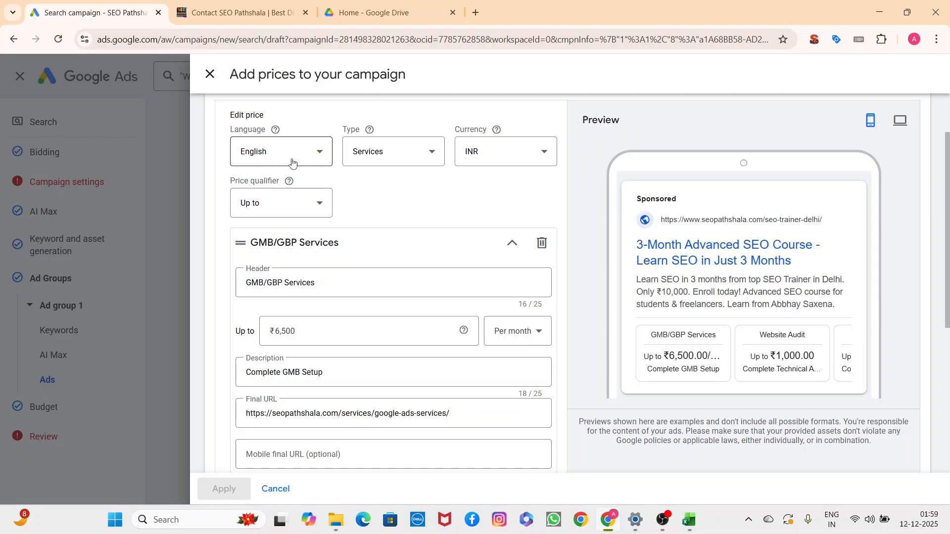
{"action": "left_click", "coordinate": [320, 157]}
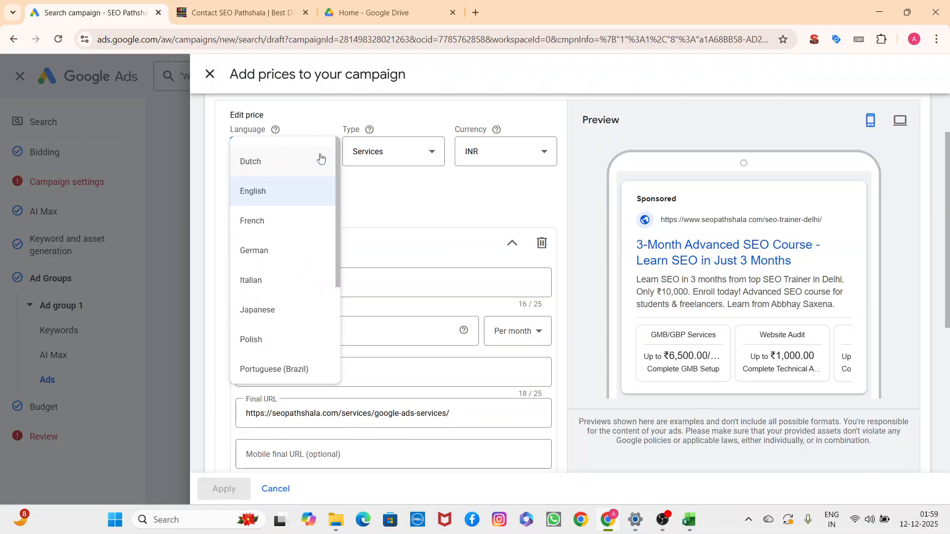
{"action": "left_click", "coordinate": [307, 185]}
{"action": "left_click", "coordinate": [441, 160]}
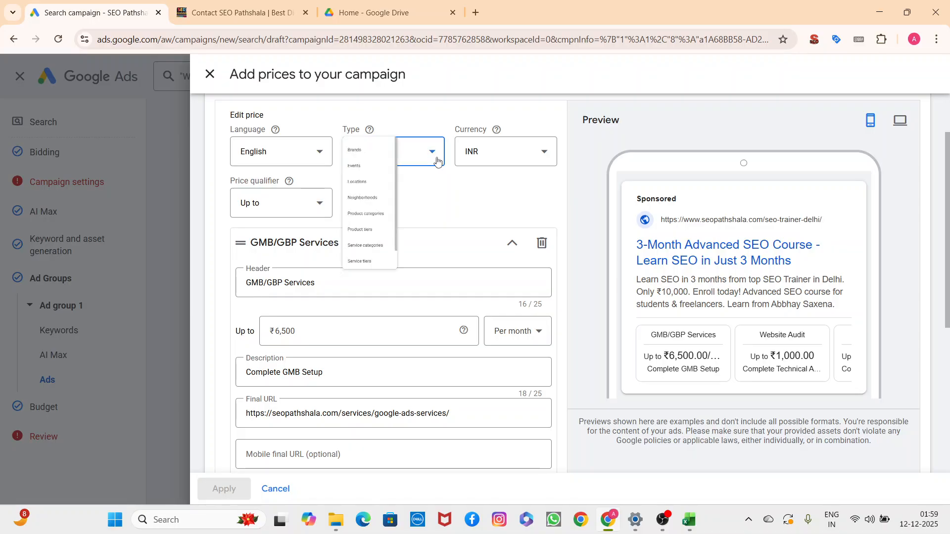
{"action": "left_click", "coordinate": [396, 378]}
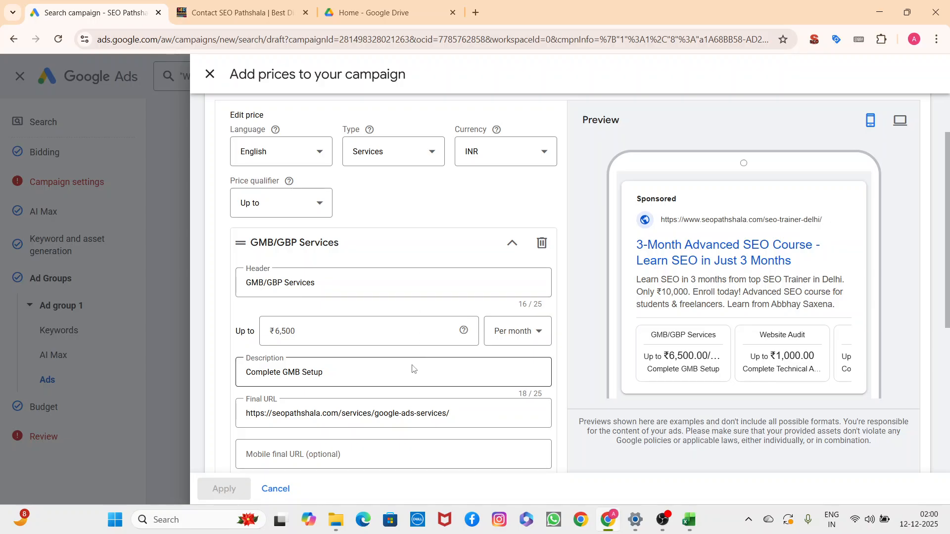
{"action": "left_click", "coordinate": [348, 332]}
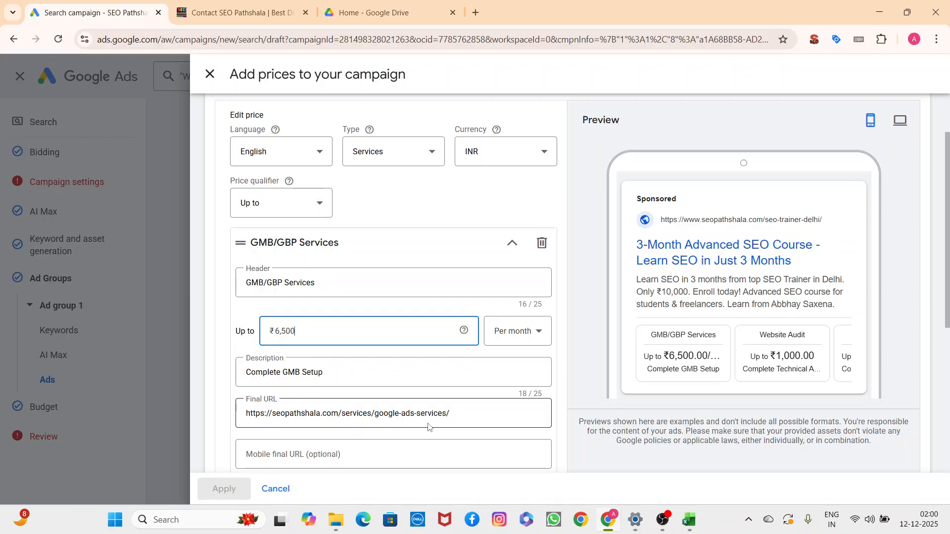
Replace the GMB/GBP Services final URL with the copied Local SEO Services page address
{"action": "left_click", "coordinate": [246, 7]}
{"action": "mouse_move", "coordinate": [689, 110]}
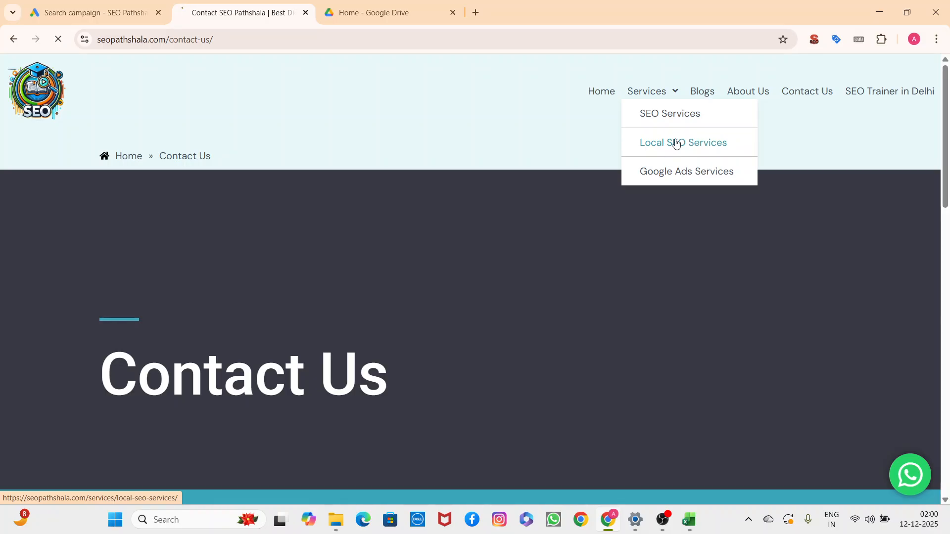
{"action": "left_click", "coordinate": [676, 144]}
{"action": "left_click", "coordinate": [319, 39]}
{"action": "key", "text": "ctrl+c"}
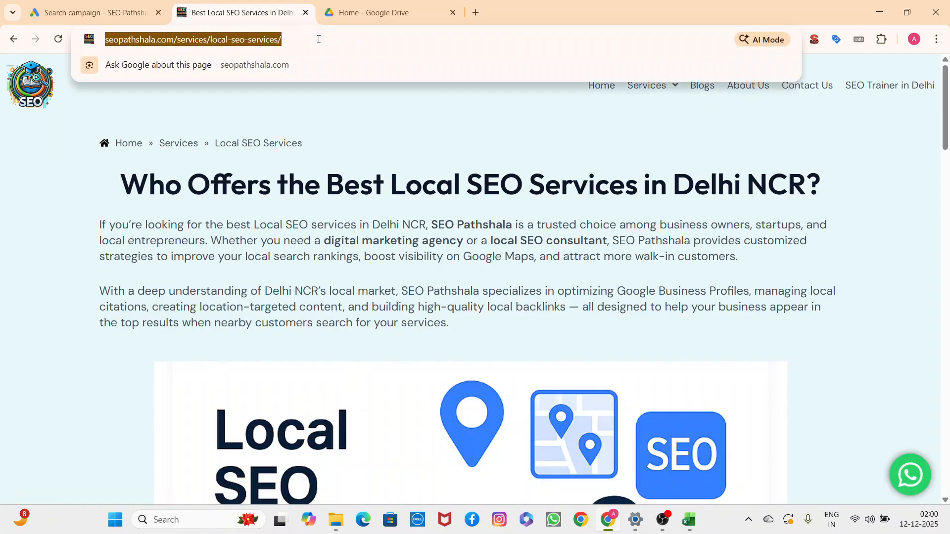
{"action": "left_click", "coordinate": [92, 12]}
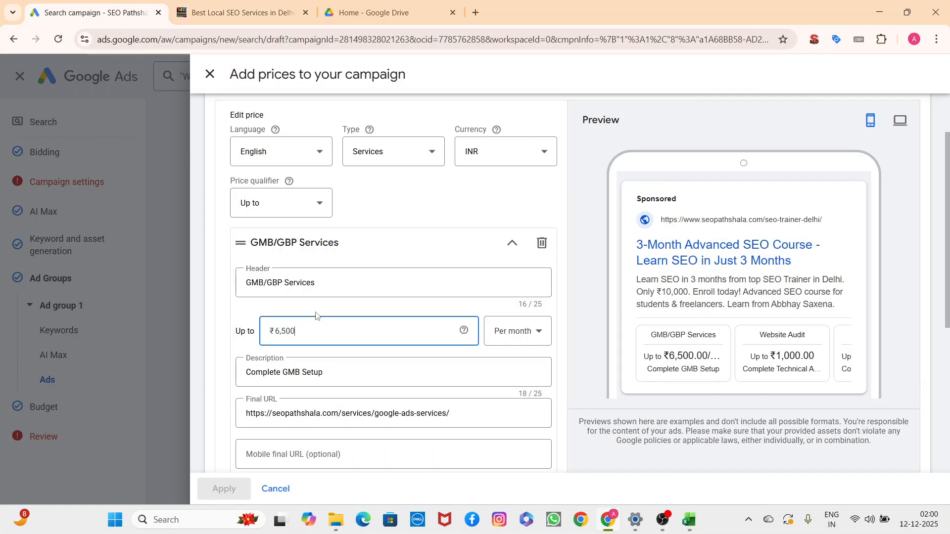
{"action": "left_click", "coordinate": [431, 413]}
{"action": "key", "text": "ctrl+a"}
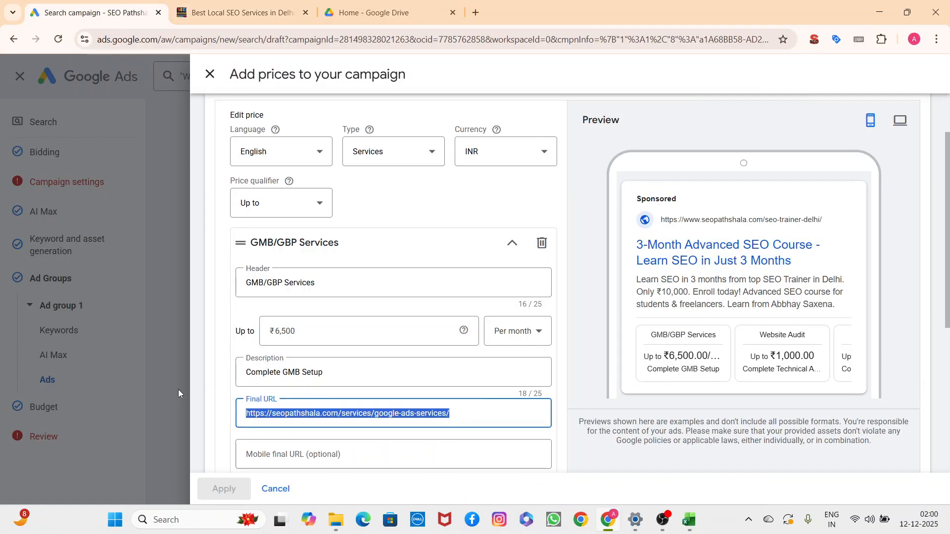
{"action": "key", "text": "ctrl+v"}
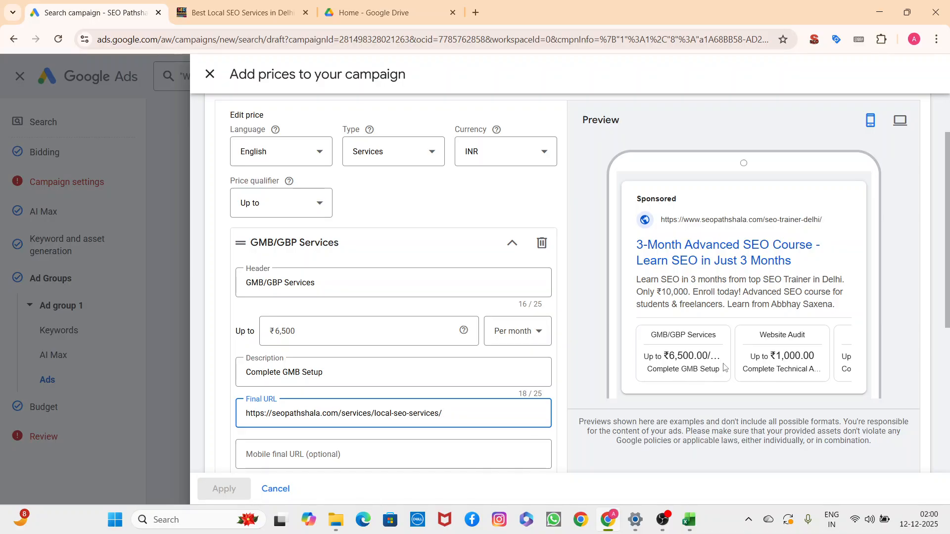
{"action": "scroll", "coordinate": [649, 299], "scroll_direction": "up", "scroll_amount": 2}
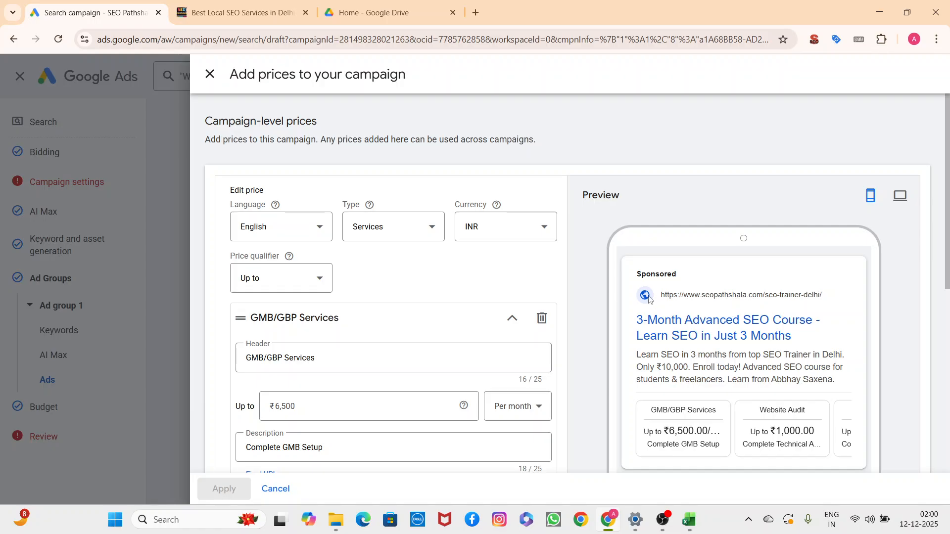
Switch the price preview to the desktop view of the ad
{"action": "scroll", "coordinate": [649, 299], "scroll_direction": "down", "scroll_amount": 6}
{"action": "scroll", "coordinate": [648, 299], "scroll_direction": "down", "scroll_amount": 1}
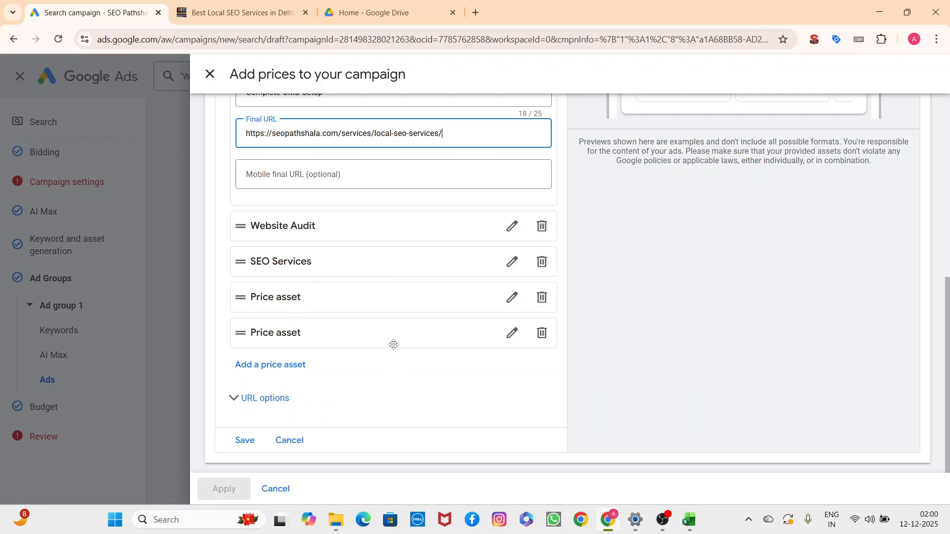
{"action": "scroll", "coordinate": [373, 319], "scroll_direction": "up", "scroll_amount": 4}
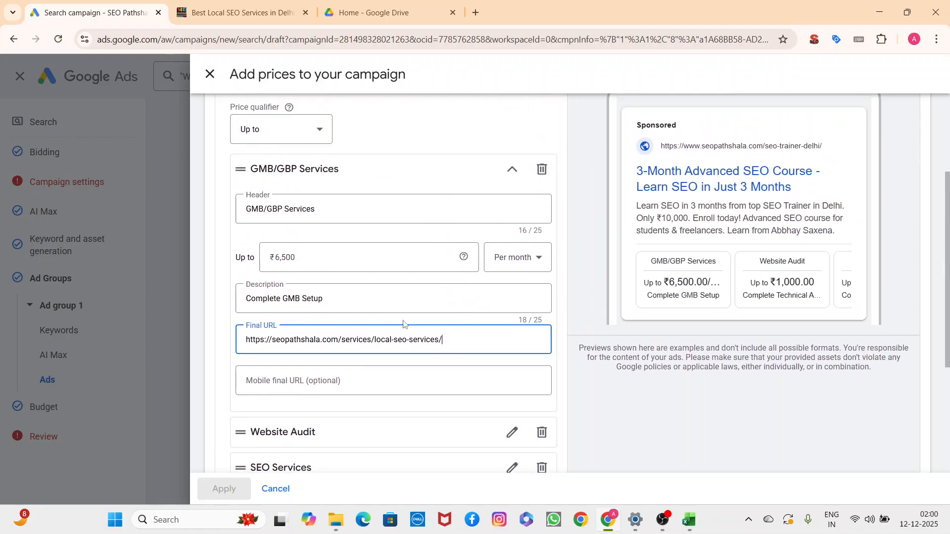
{"action": "scroll", "coordinate": [841, 190], "scroll_direction": "up", "scroll_amount": 2}
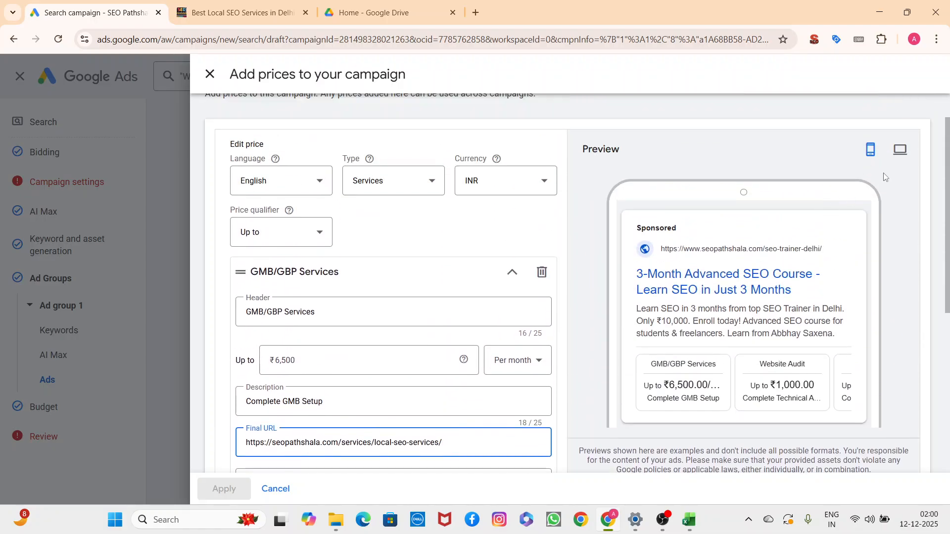
{"action": "left_click", "coordinate": [898, 153]}
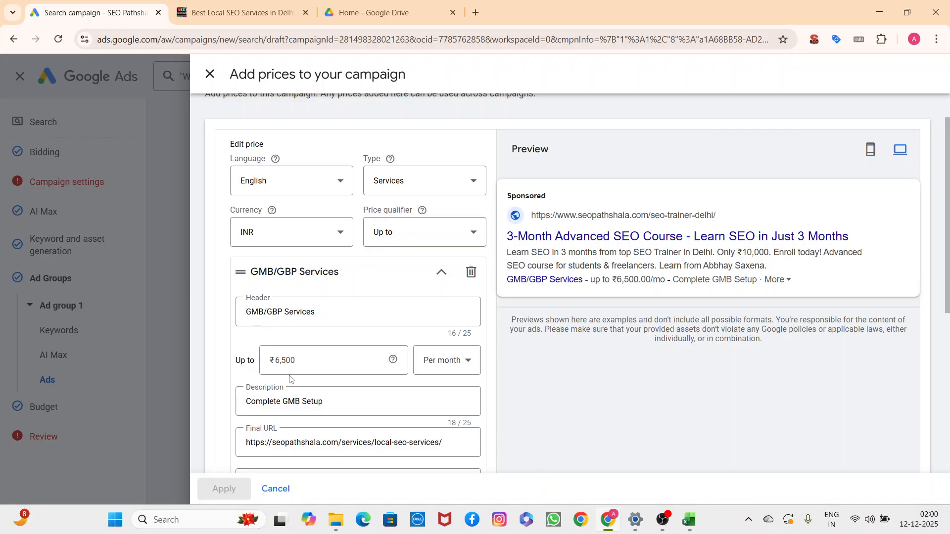
Save the edited price set and close the prices panel, keeping the changes
{"action": "scroll", "coordinate": [328, 365], "scroll_direction": "down", "scroll_amount": 6}
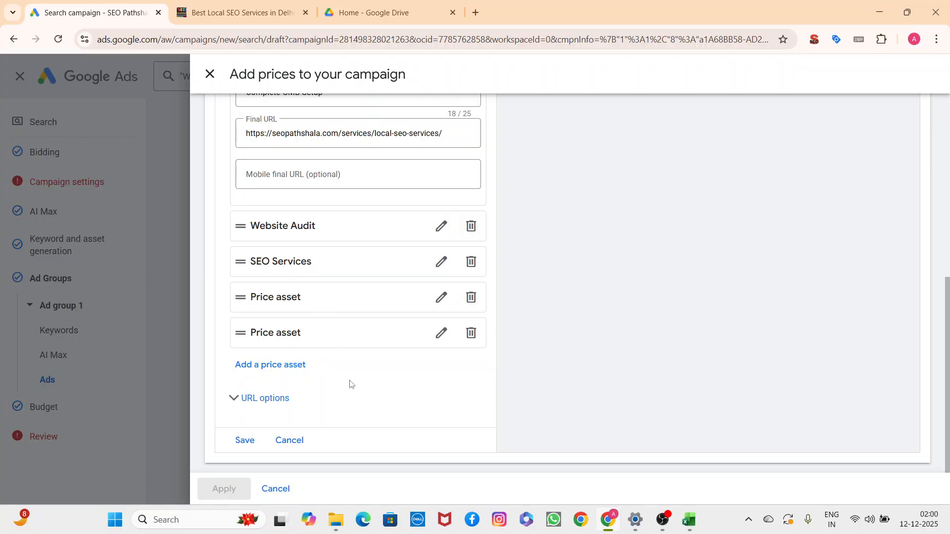
{"action": "scroll", "coordinate": [450, 371], "scroll_direction": "up", "scroll_amount": 6}
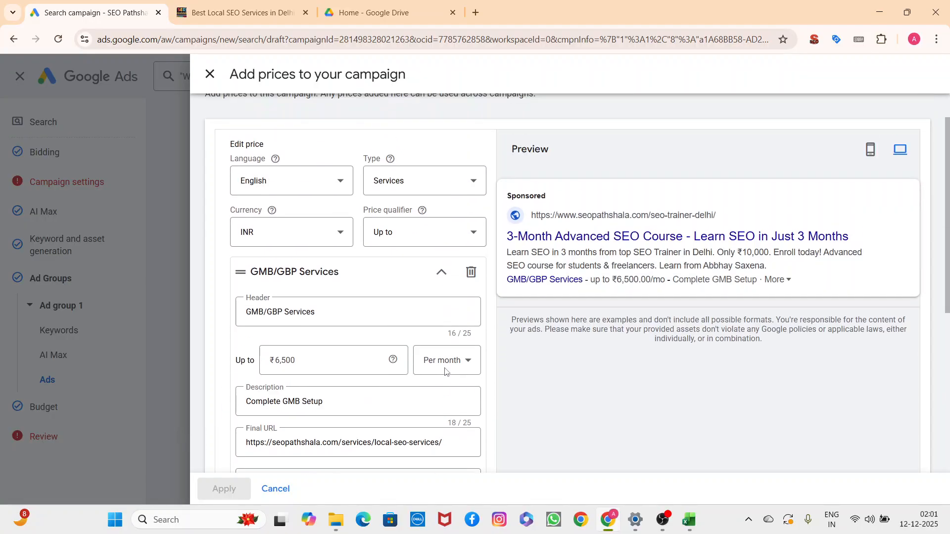
{"action": "scroll", "coordinate": [445, 373], "scroll_direction": "down", "scroll_amount": 6}
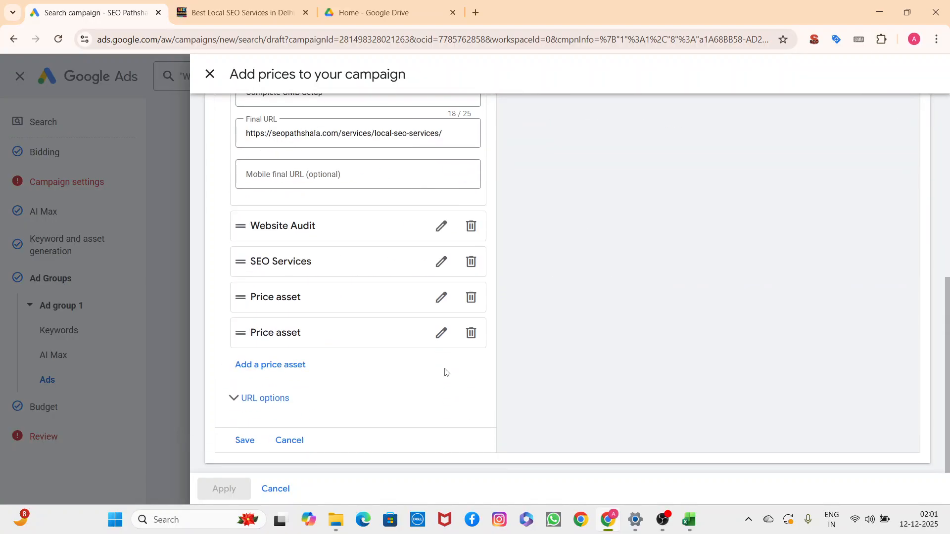
{"action": "left_click", "coordinate": [244, 441]}
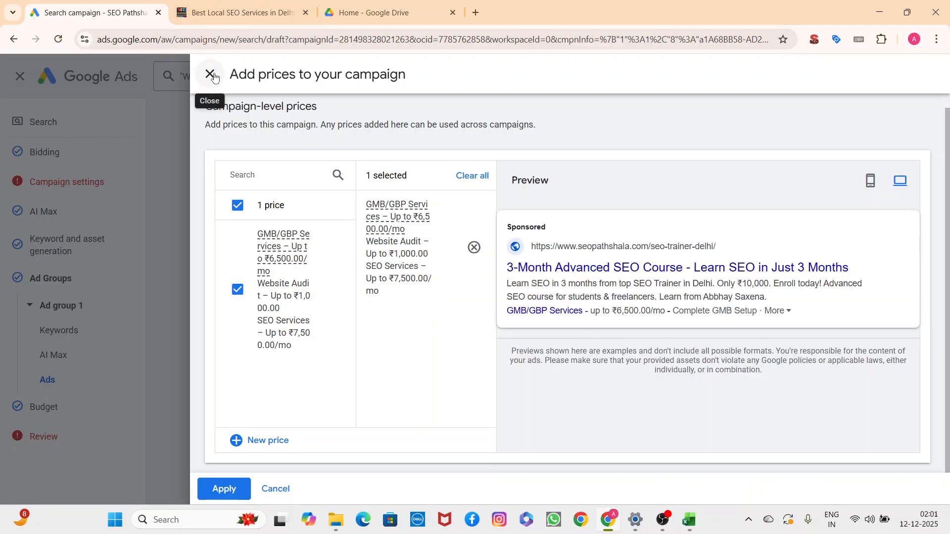
{"action": "left_click", "coordinate": [210, 74]}
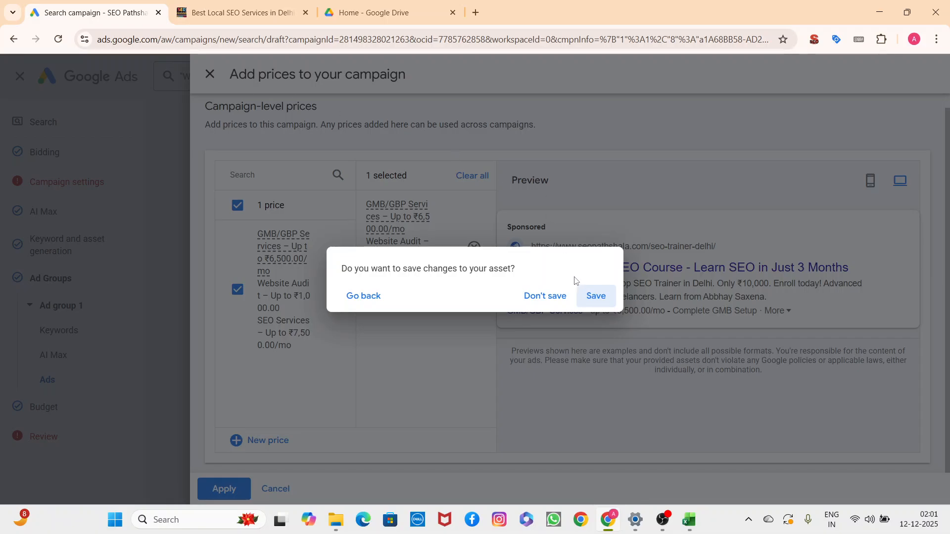
{"action": "left_click", "coordinate": [593, 297]}
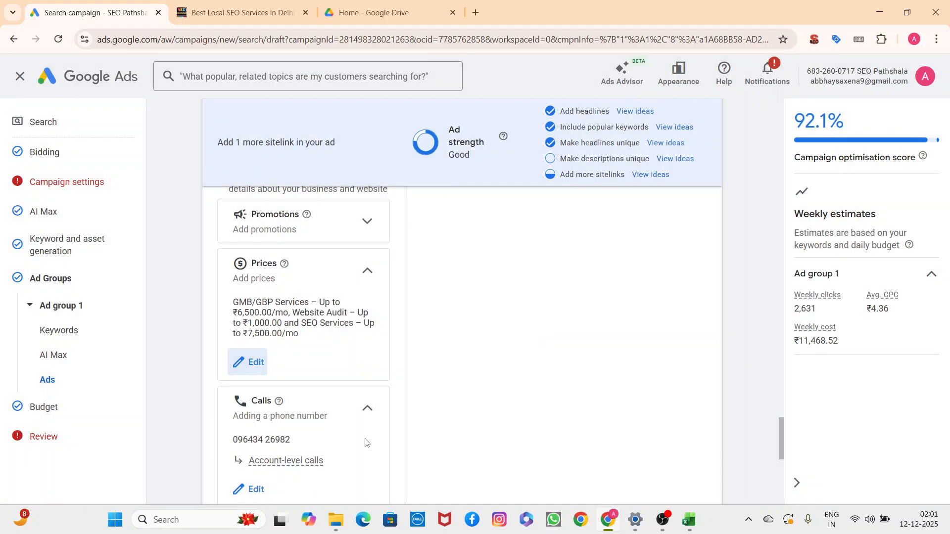
Edit the call asset's phone number details and expand its days and hours options
{"action": "scroll", "coordinate": [316, 401], "scroll_direction": "down", "scroll_amount": 4}
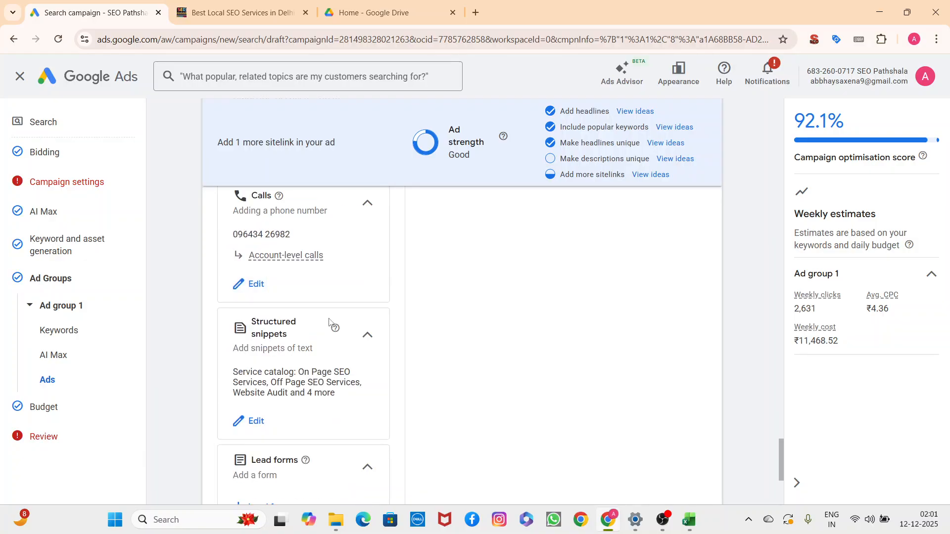
{"action": "scroll", "coordinate": [315, 250], "scroll_direction": "up", "scroll_amount": 2}
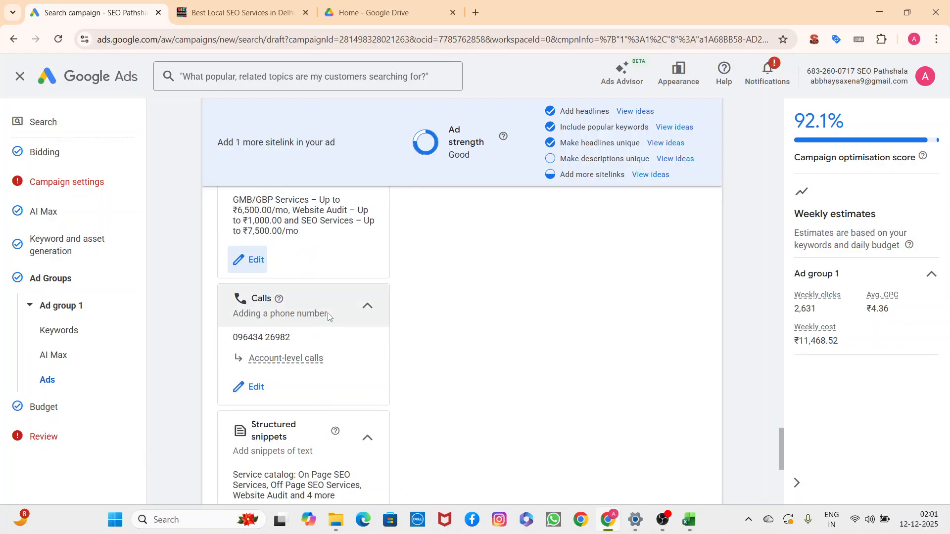
{"action": "left_click", "coordinate": [252, 386]}
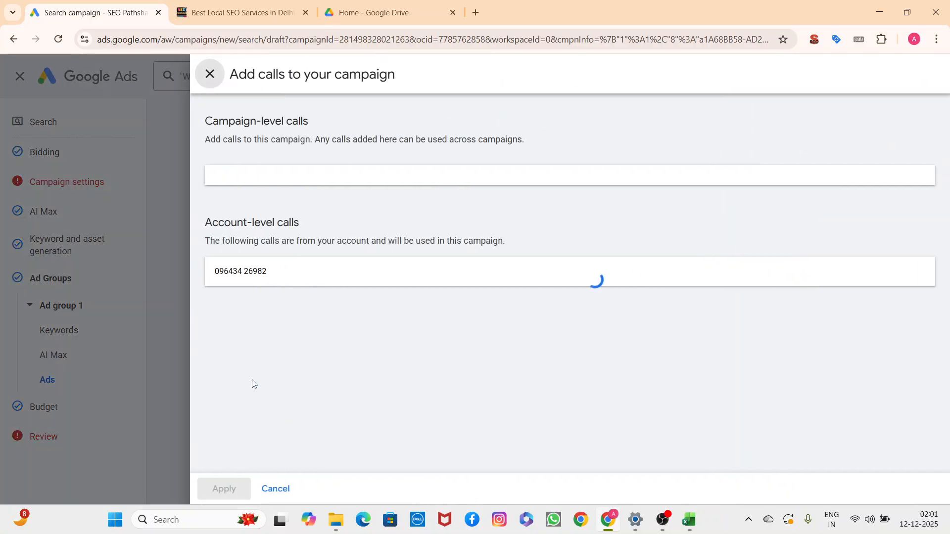
{"action": "mouse_move", "coordinate": [328, 250]}
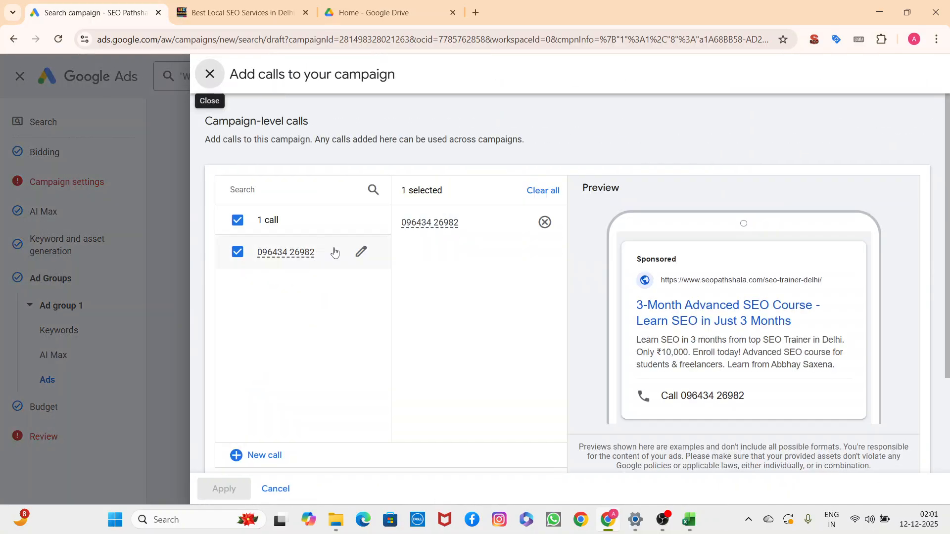
{"action": "left_click", "coordinate": [360, 252]}
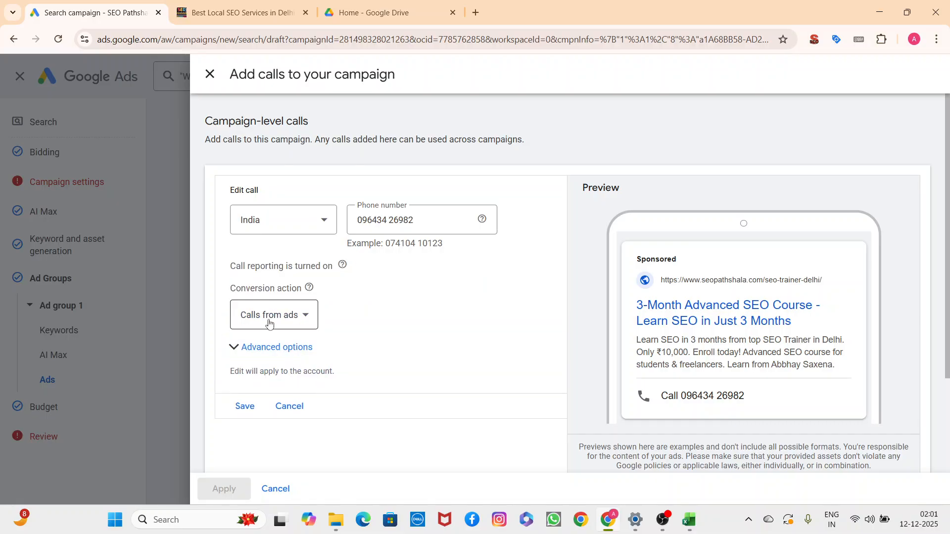
{"action": "left_click", "coordinate": [276, 352]}
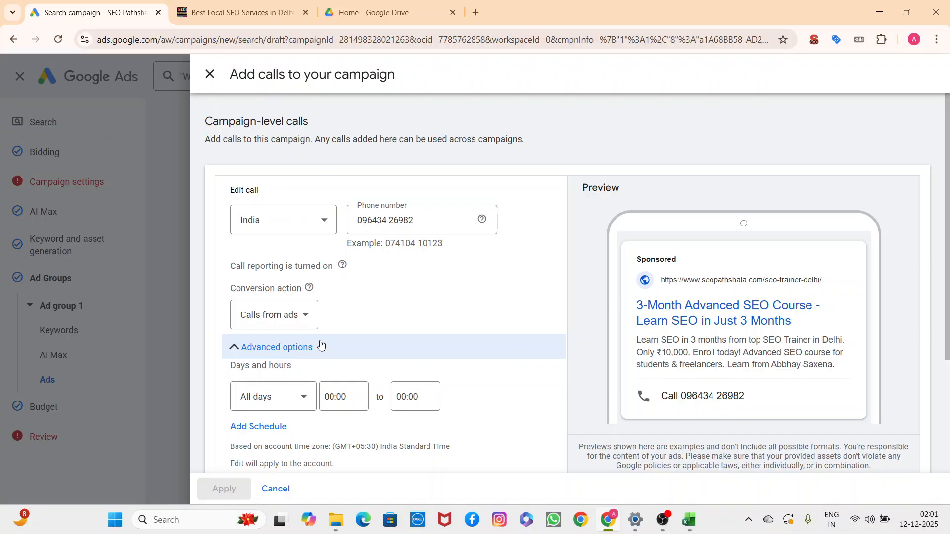
{"action": "scroll", "coordinate": [316, 345], "scroll_direction": "down", "scroll_amount": 2}
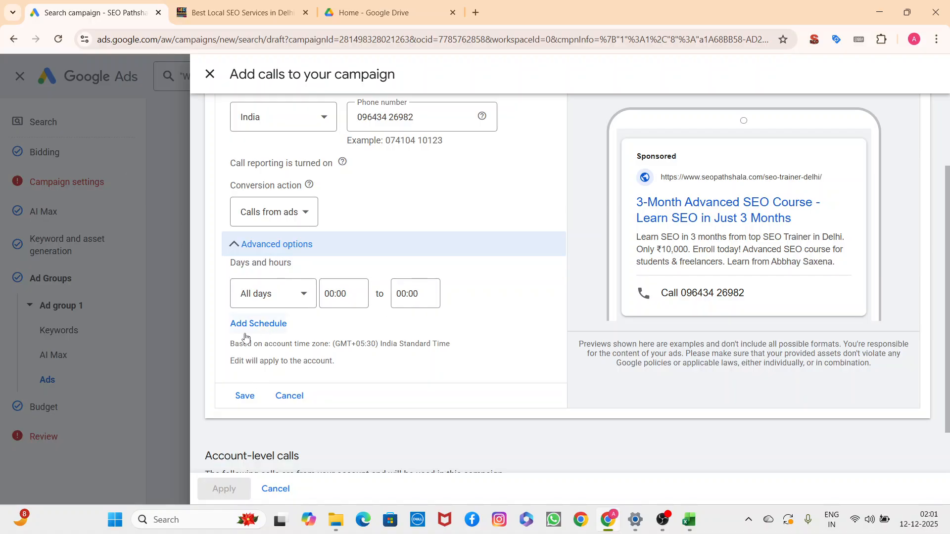
Schedule calls for all days from 10:00 to 21:00
{"action": "left_click", "coordinate": [305, 298]}
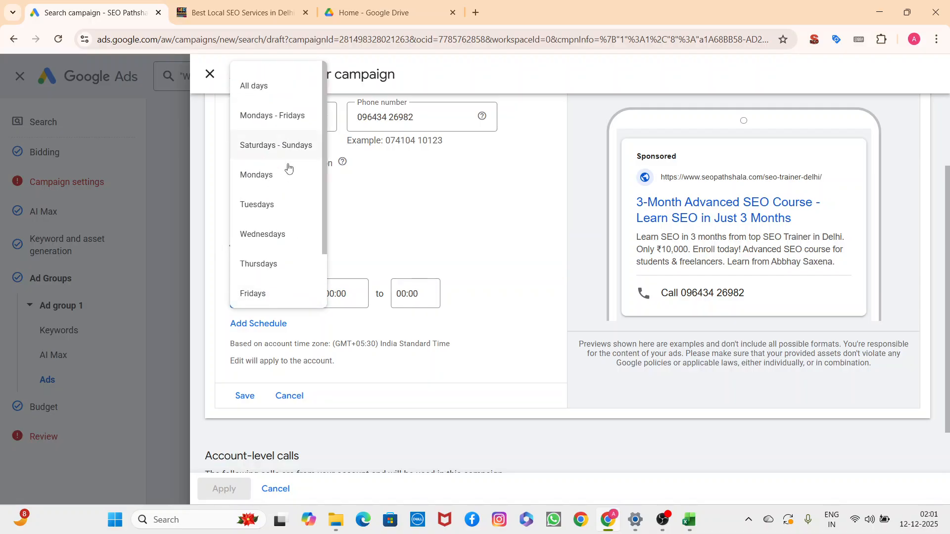
{"action": "left_click", "coordinate": [261, 86]}
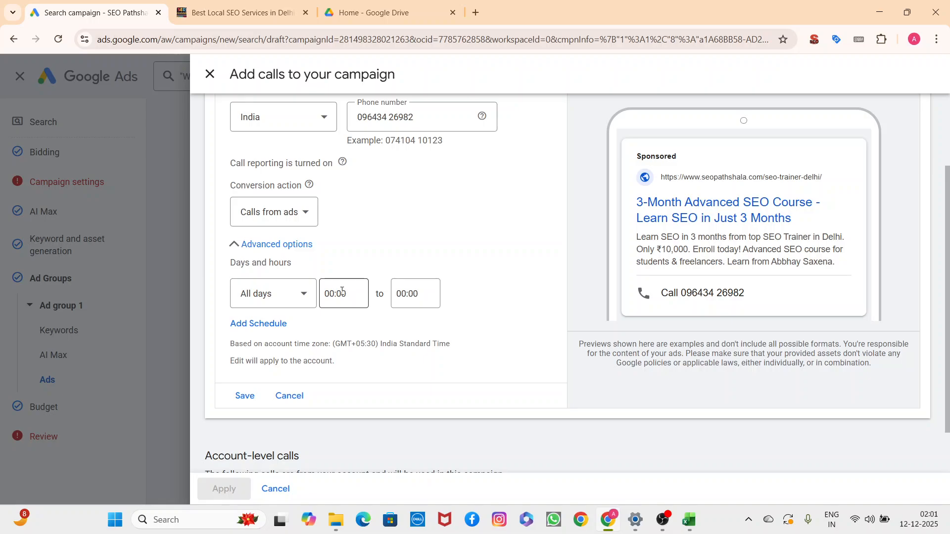
{"action": "left_click", "coordinate": [328, 295]}
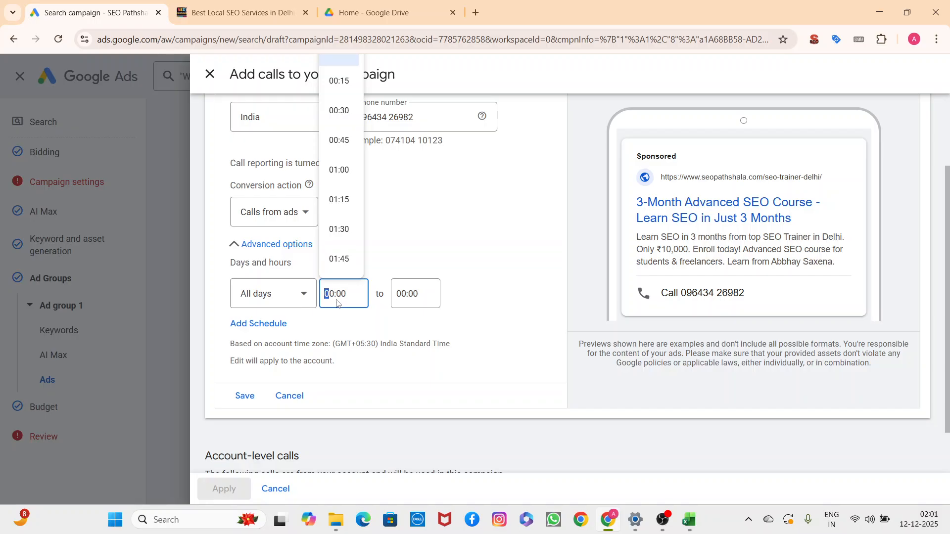
{"action": "left_click_drag", "start_coordinate": [334, 298], "coordinate": [320, 297]}
{"action": "type", "text": "10"}
{"action": "left_click", "coordinate": [400, 292]}
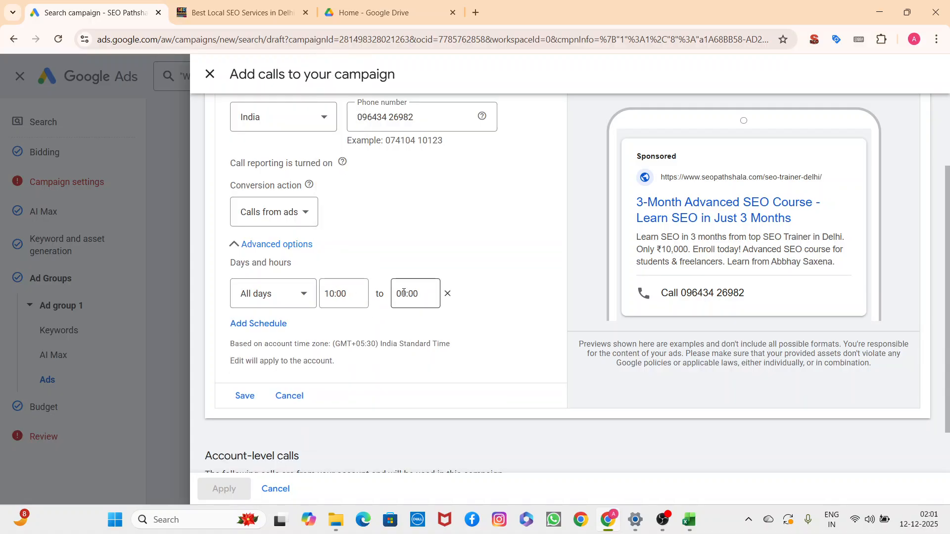
{"action": "left_click_drag", "start_coordinate": [407, 294], "coordinate": [389, 295]}
{"action": "type", "text": "2100"}
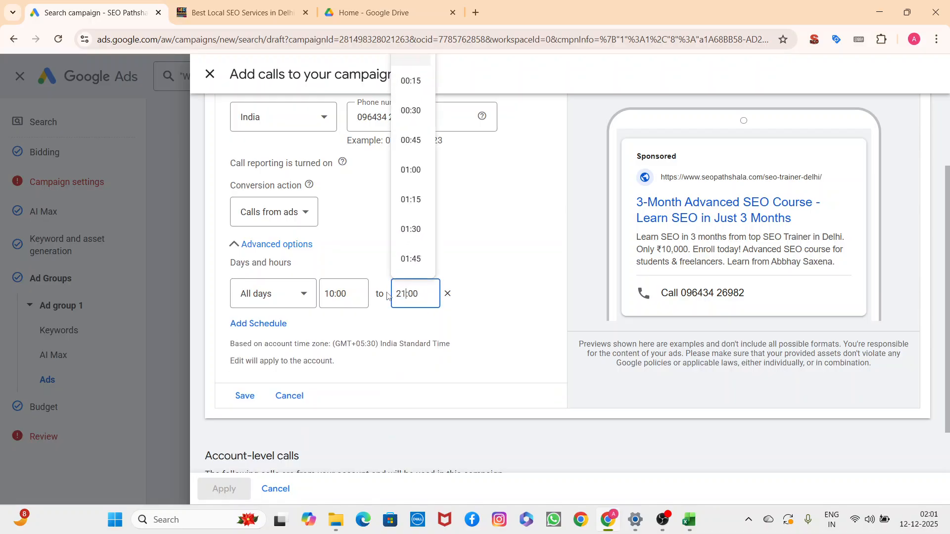
{"action": "key", "text": "BackSpace"}
{"action": "key", "text": "BackSpace"}
{"action": "left_click", "coordinate": [493, 327]}
Save the call asset and close the calls panel, keeping the changes
{"action": "left_click", "coordinate": [247, 396]}
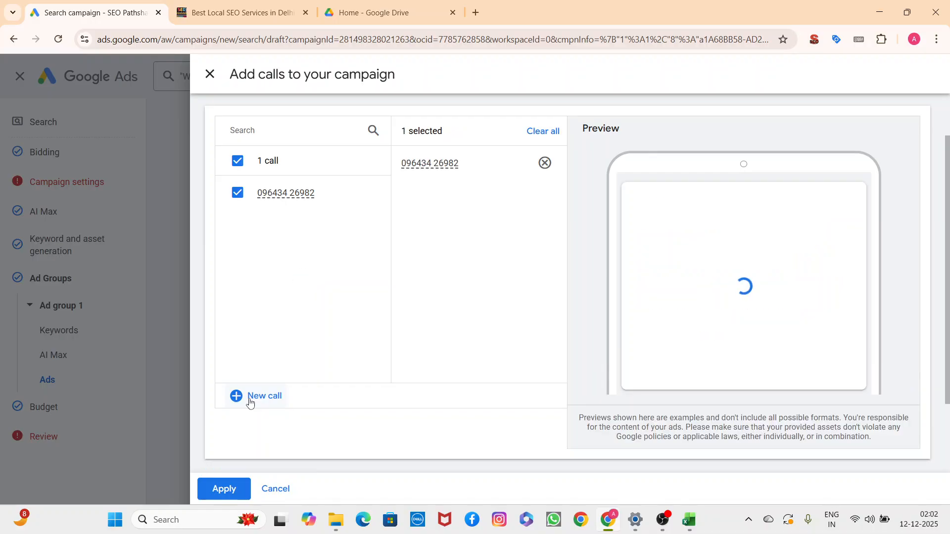
{"action": "scroll", "coordinate": [680, 328], "scroll_direction": "down", "scroll_amount": 2}
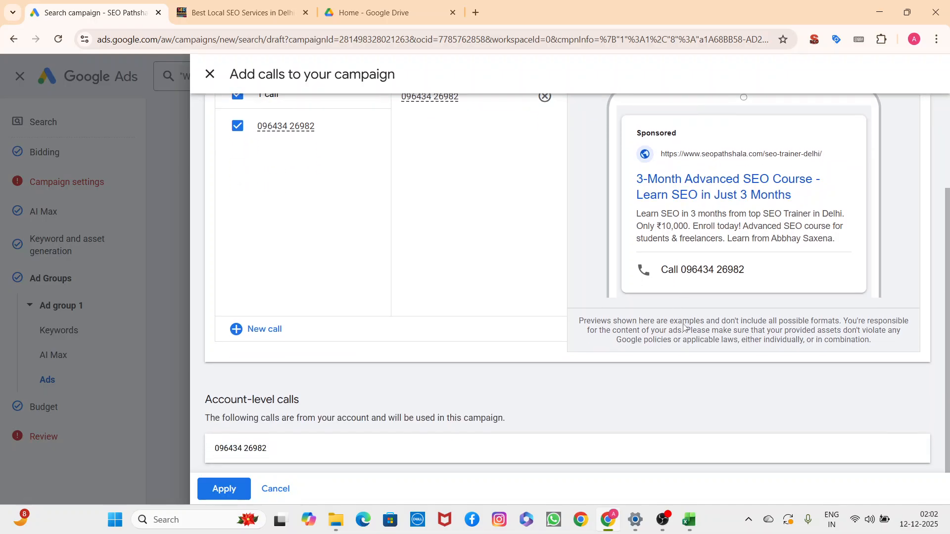
{"action": "scroll", "coordinate": [679, 327], "scroll_direction": "up", "scroll_amount": 3}
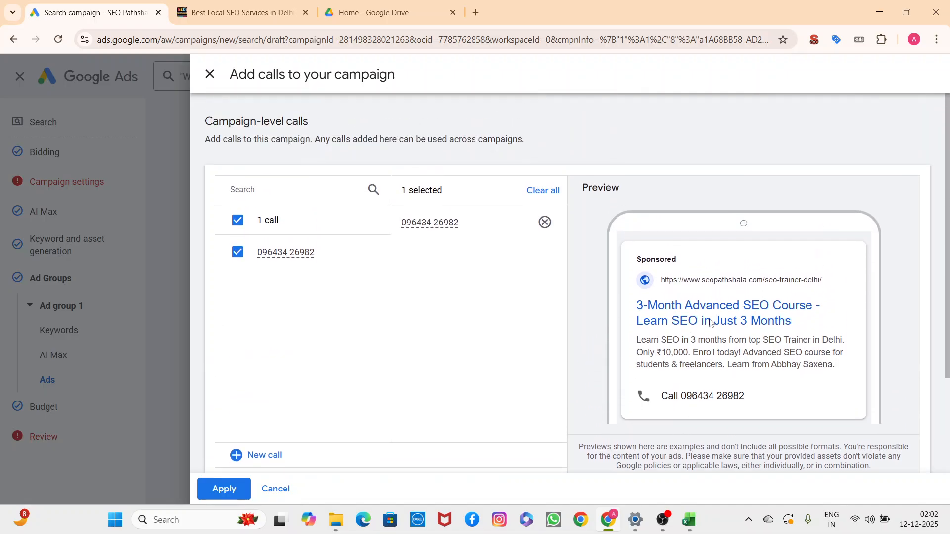
{"action": "left_click", "coordinate": [209, 84]}
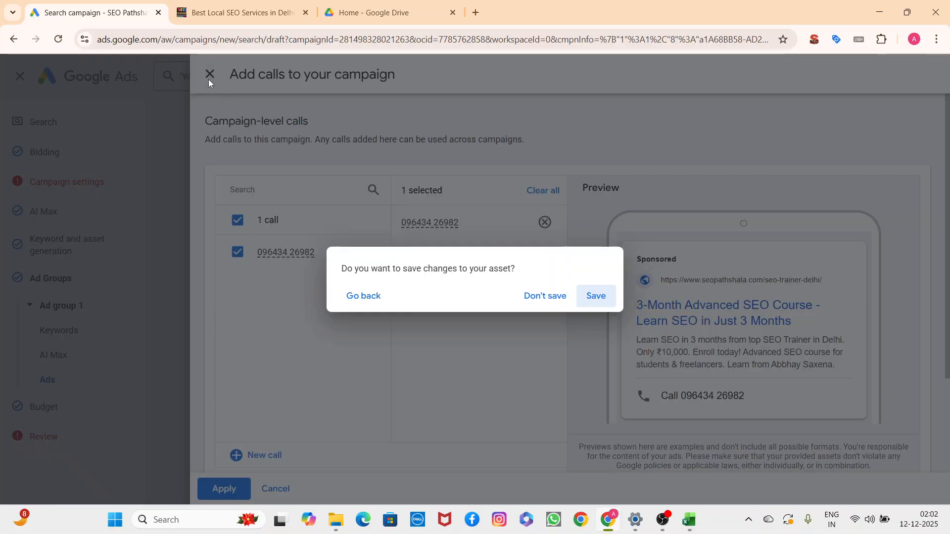
{"action": "left_click", "coordinate": [596, 297]}
{"action": "scroll", "coordinate": [394, 448], "scroll_direction": "down", "scroll_amount": 3}
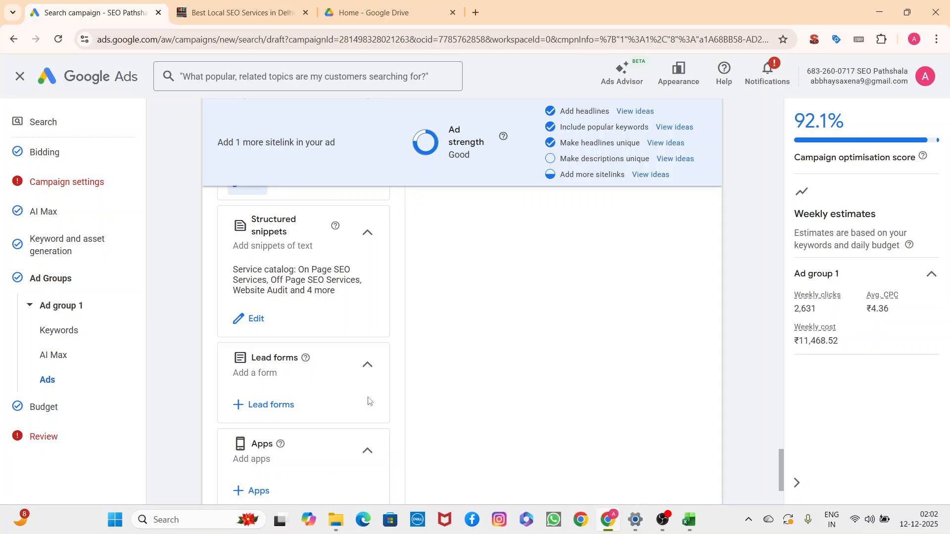
Edit the existing snippet, keep the Service catalog header, save it and add it to the campaign
{"action": "scroll", "coordinate": [361, 396], "scroll_direction": "up", "scroll_amount": 3}
{"action": "scroll", "coordinate": [271, 403], "scroll_direction": "down", "scroll_amount": 4}
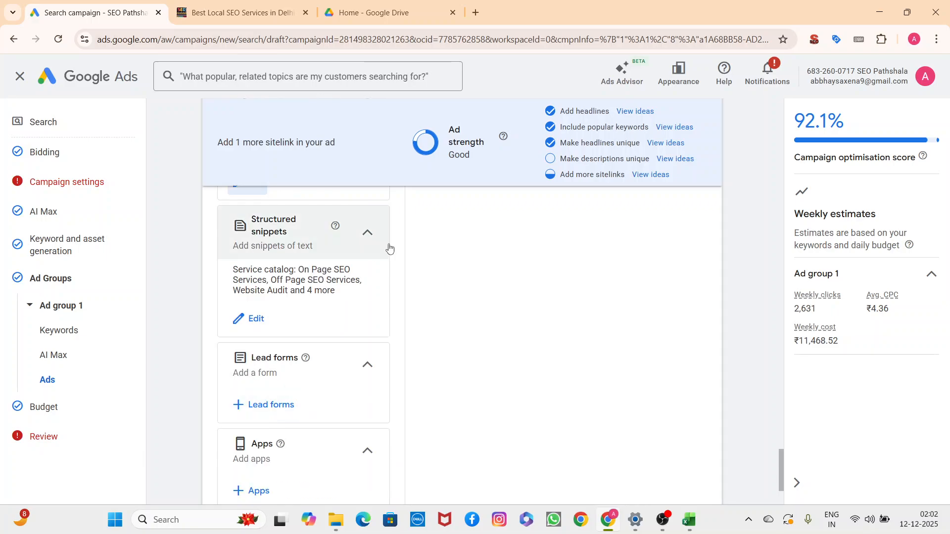
{"action": "left_click", "coordinate": [244, 318]}
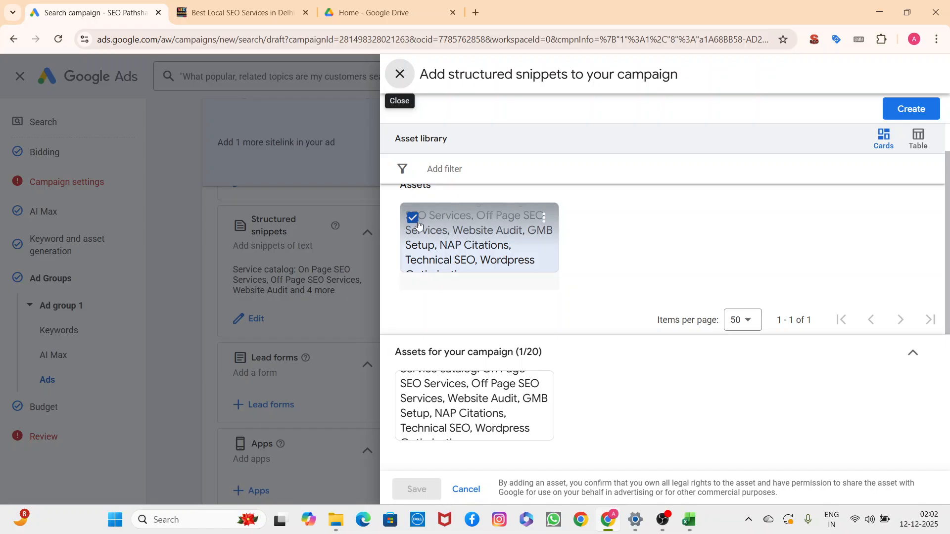
{"action": "left_click", "coordinate": [543, 217]}
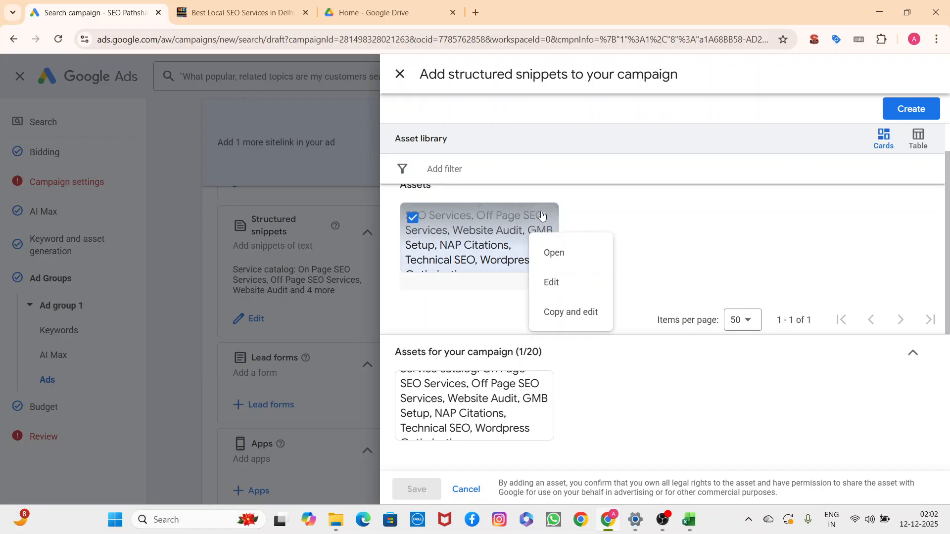
{"action": "left_click", "coordinate": [561, 285]}
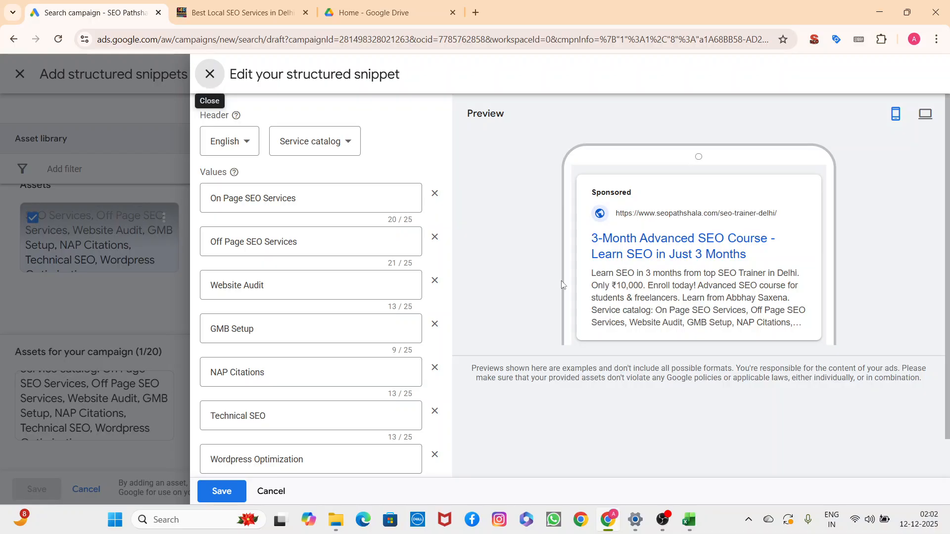
{"action": "left_click", "coordinate": [338, 148]}
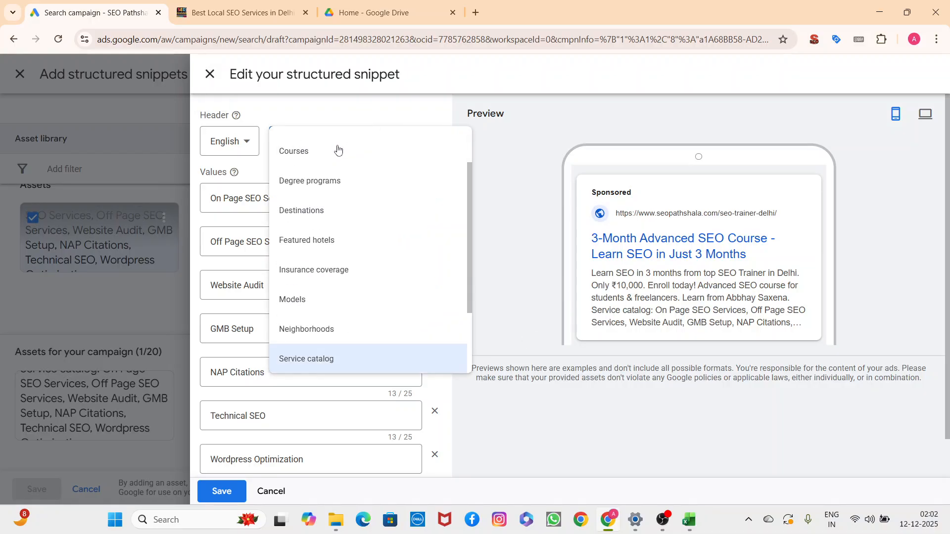
{"action": "left_click", "coordinate": [315, 368]}
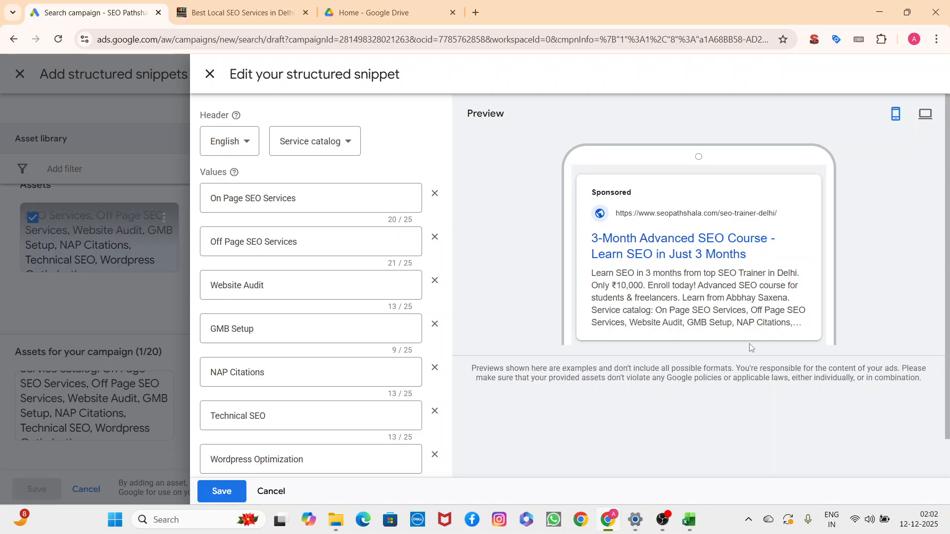
{"action": "scroll", "coordinate": [253, 344], "scroll_direction": "down", "scroll_amount": 1}
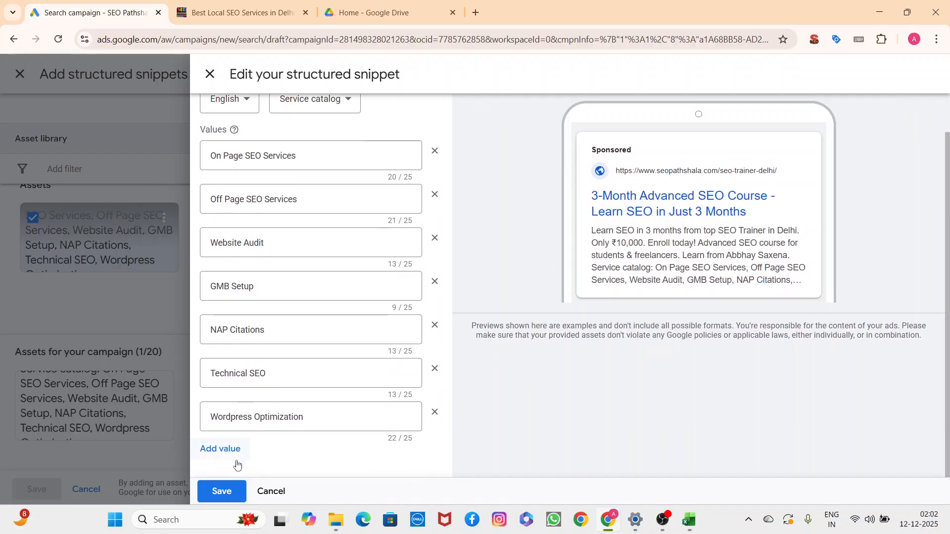
{"action": "left_click", "coordinate": [224, 494]}
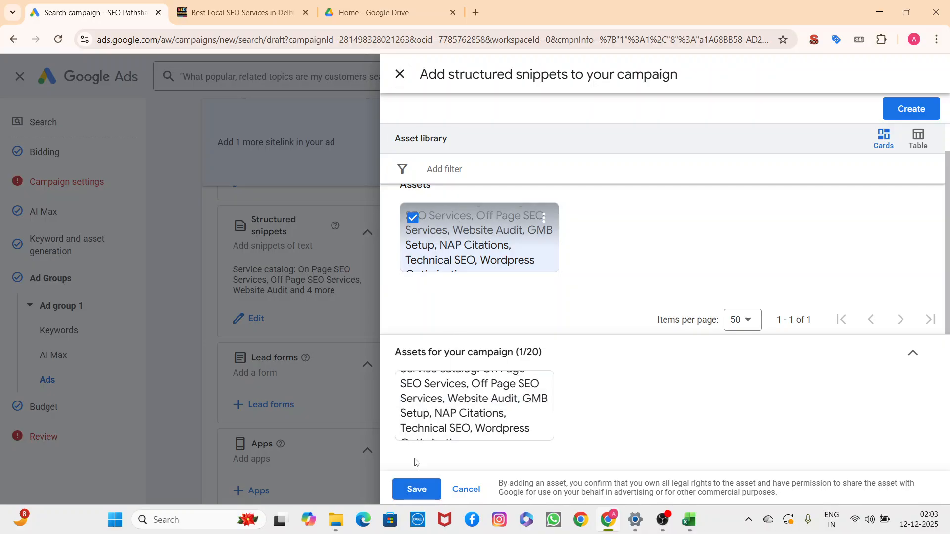
{"action": "left_click", "coordinate": [418, 492]}
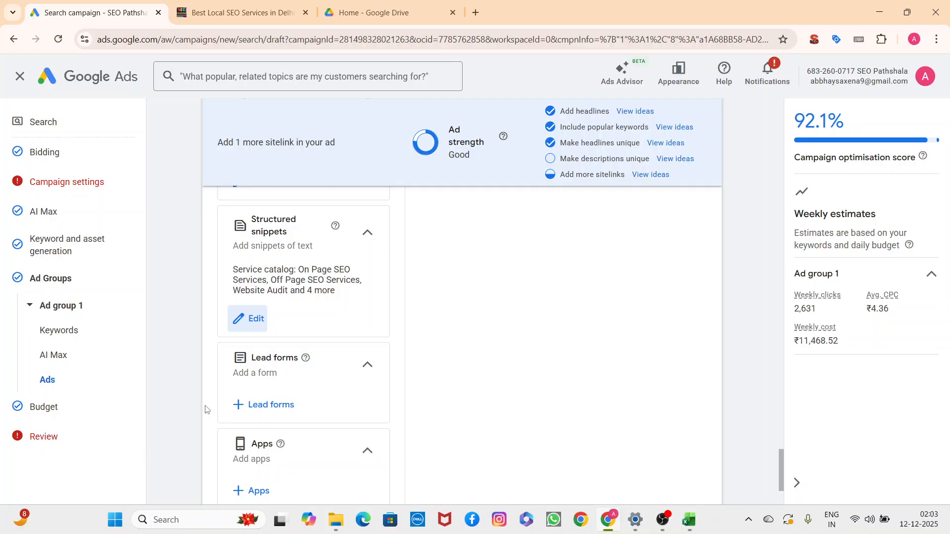
{"action": "scroll", "coordinate": [277, 267], "scroll_direction": "up", "scroll_amount": 2}
{"action": "scroll", "coordinate": [291, 306], "scroll_direction": "down", "scroll_amount": 2}
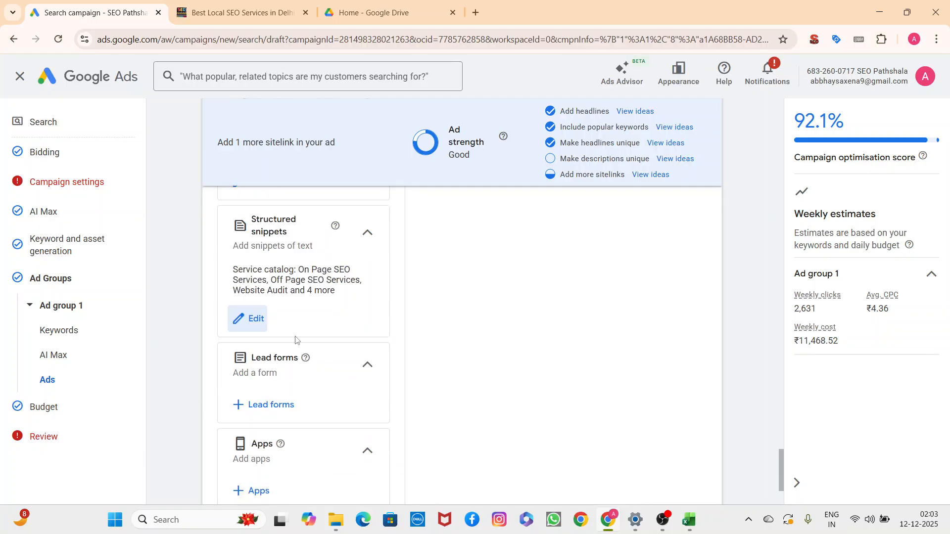
Start a new lead form and accept the lead form Terms of Service
{"action": "left_click", "coordinate": [282, 414]}
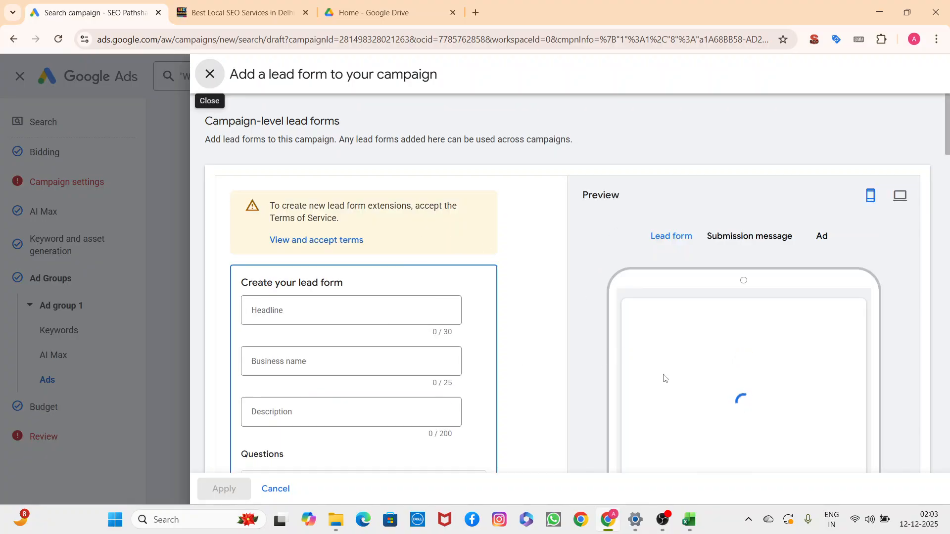
{"action": "left_click", "coordinate": [344, 253]}
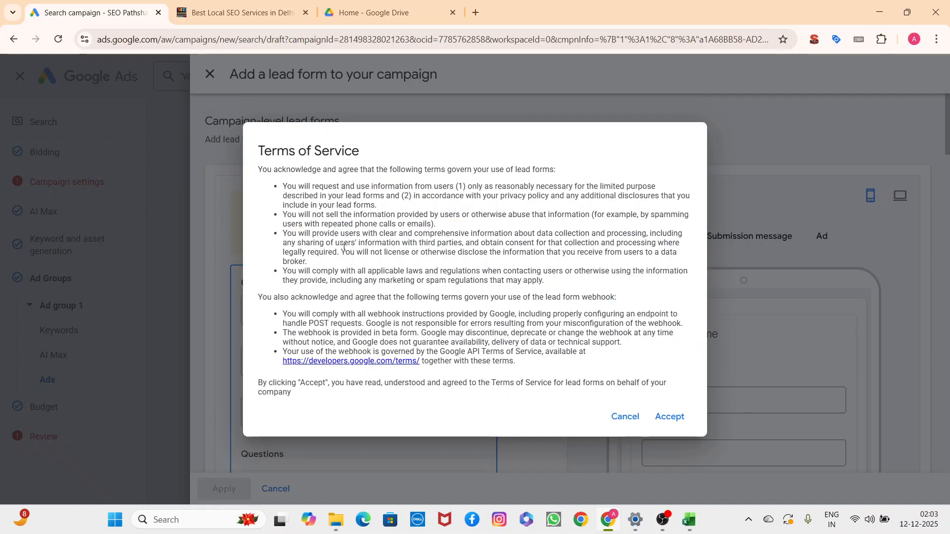
{"action": "left_click", "coordinate": [664, 419]}
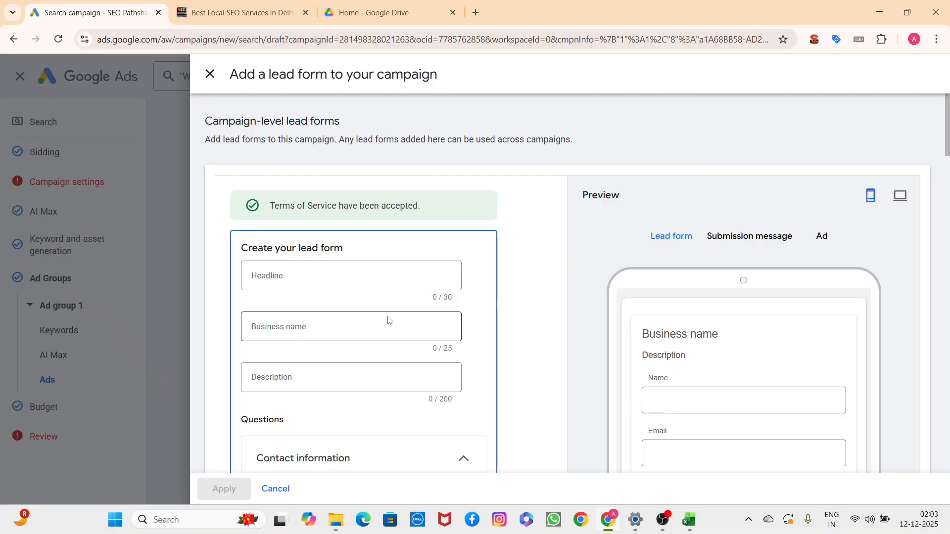
{"action": "left_click", "coordinate": [299, 279]}
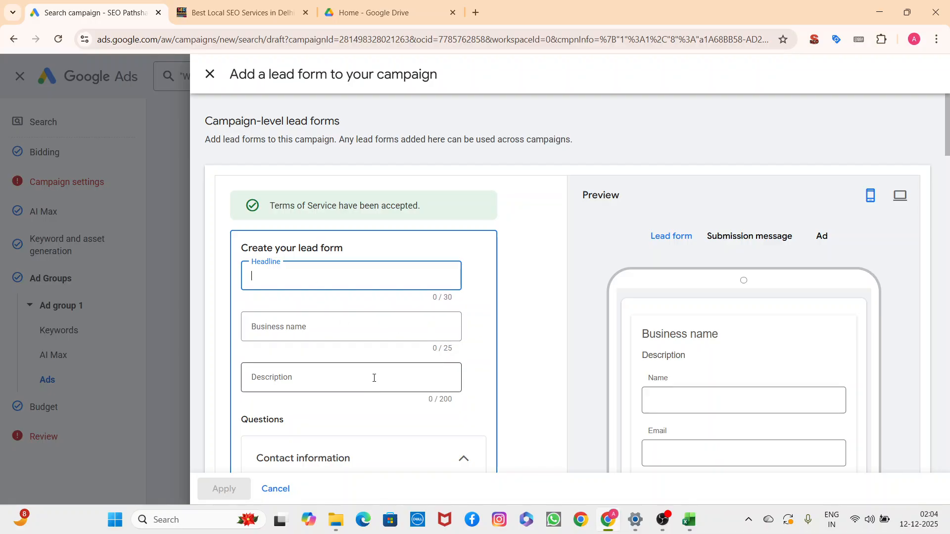
{"action": "scroll", "coordinate": [405, 373], "scroll_direction": "down", "scroll_amount": 4}
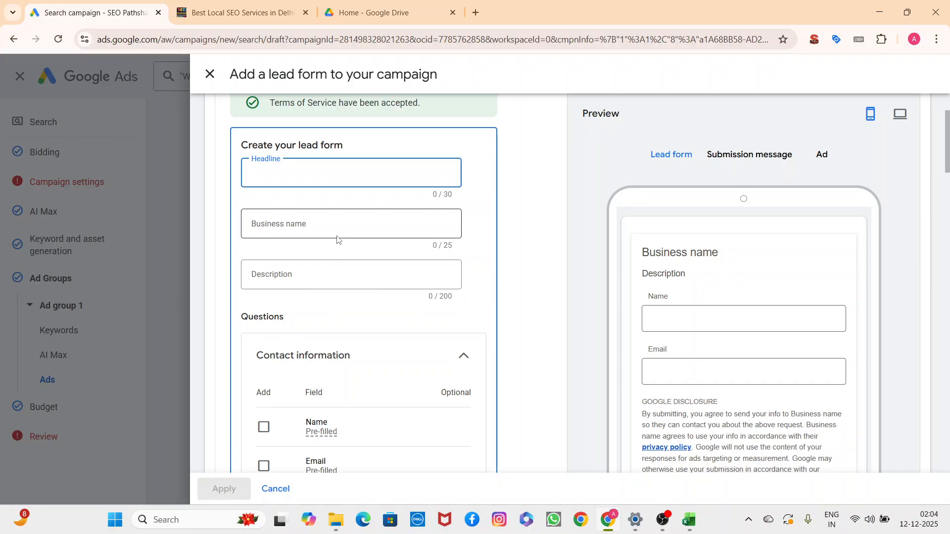
{"action": "scroll", "coordinate": [425, 332], "scroll_direction": "down", "scroll_amount": 4}
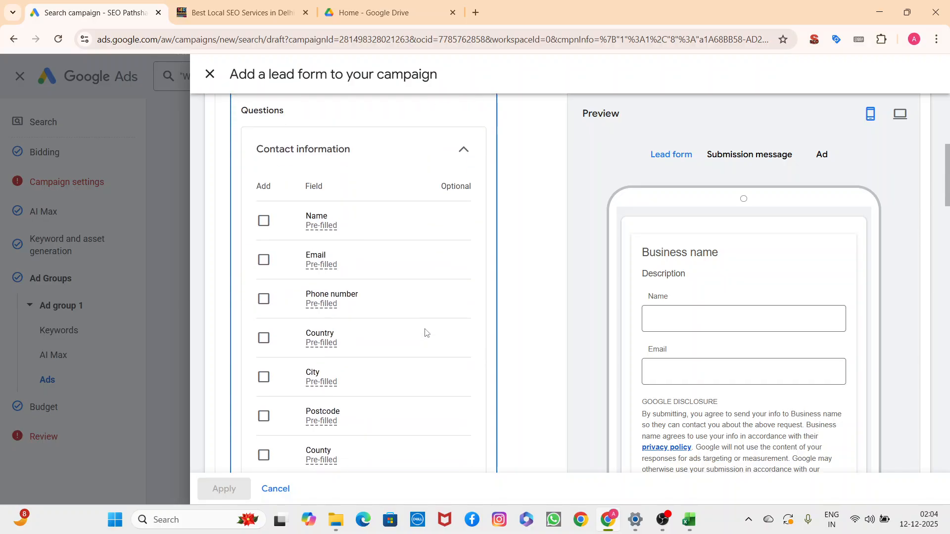
{"action": "scroll", "coordinate": [845, 363], "scroll_direction": "down", "scroll_amount": 4}
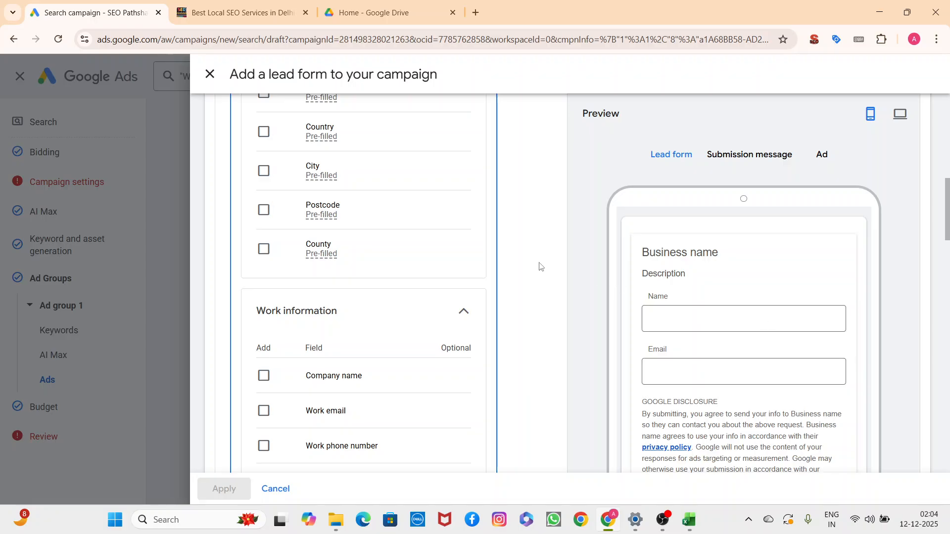
{"action": "scroll", "coordinate": [362, 228], "scroll_direction": "up", "scroll_amount": 2}
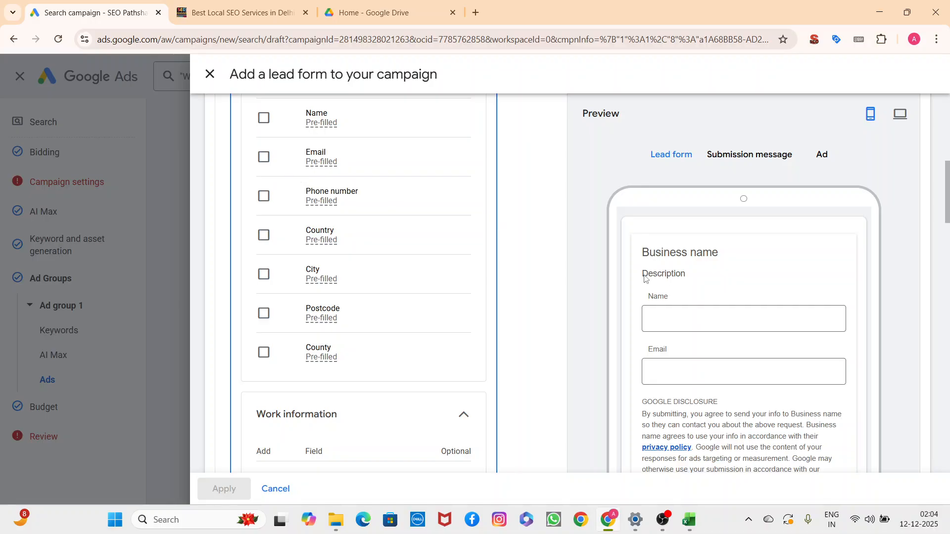
Have the lead form collect Name, Email, Phone number and City from leads
{"action": "left_click", "coordinate": [264, 197]}
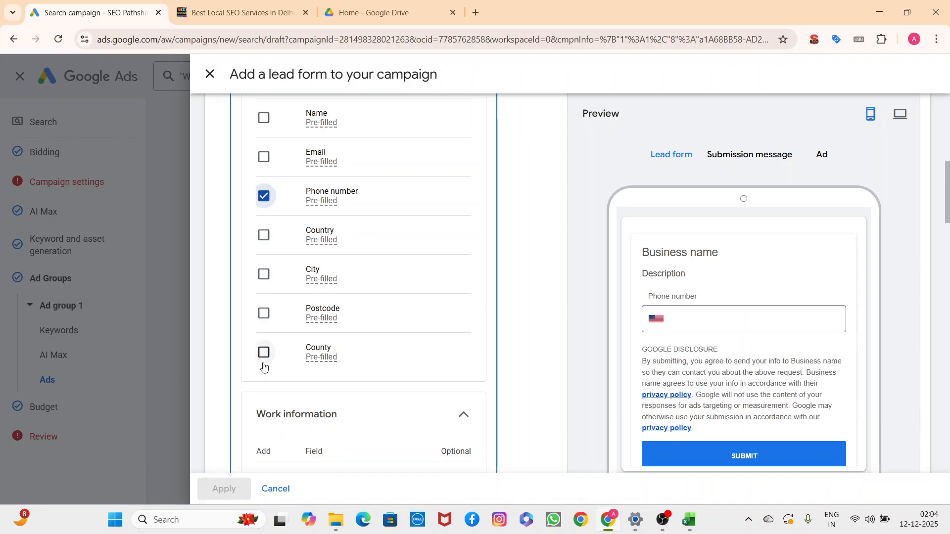
{"action": "left_click", "coordinate": [264, 275]}
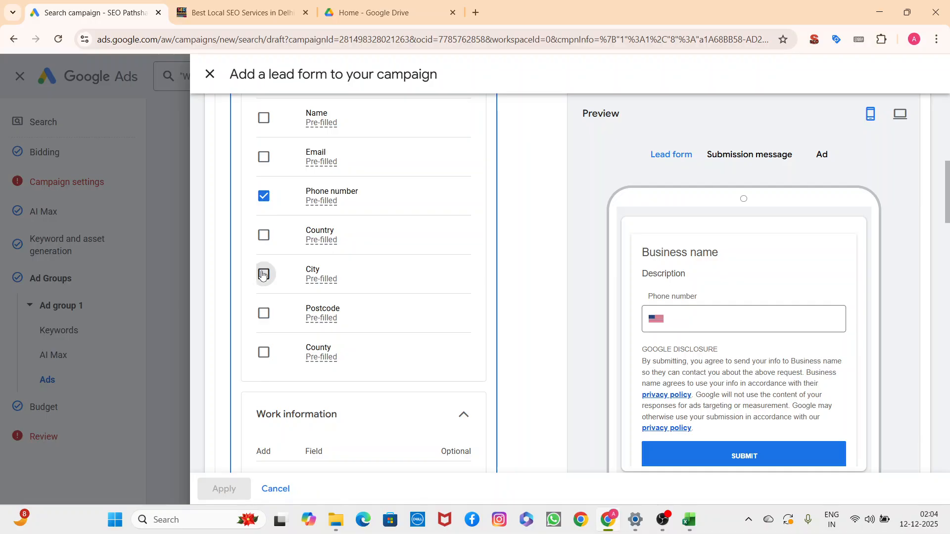
{"action": "scroll", "coordinate": [270, 262], "scroll_direction": "up", "scroll_amount": 4}
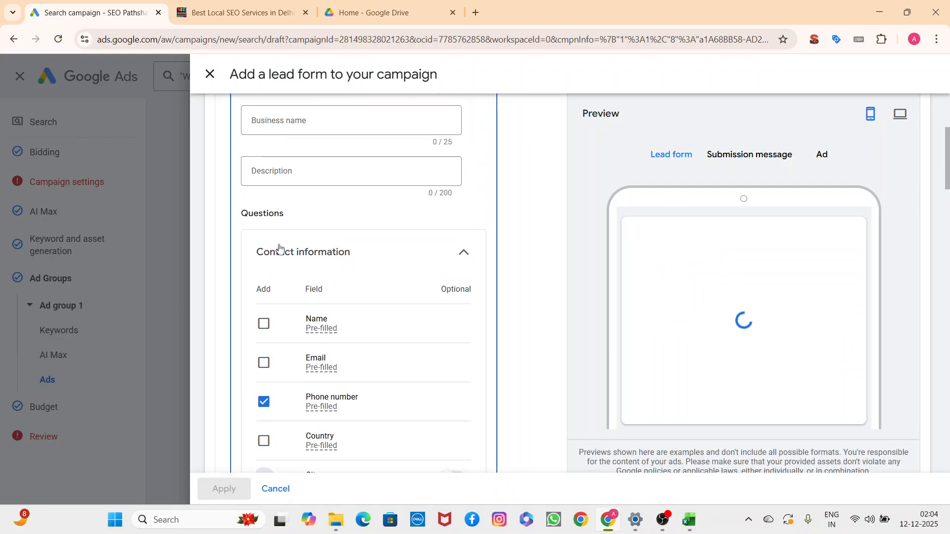
{"action": "left_click", "coordinate": [264, 324]}
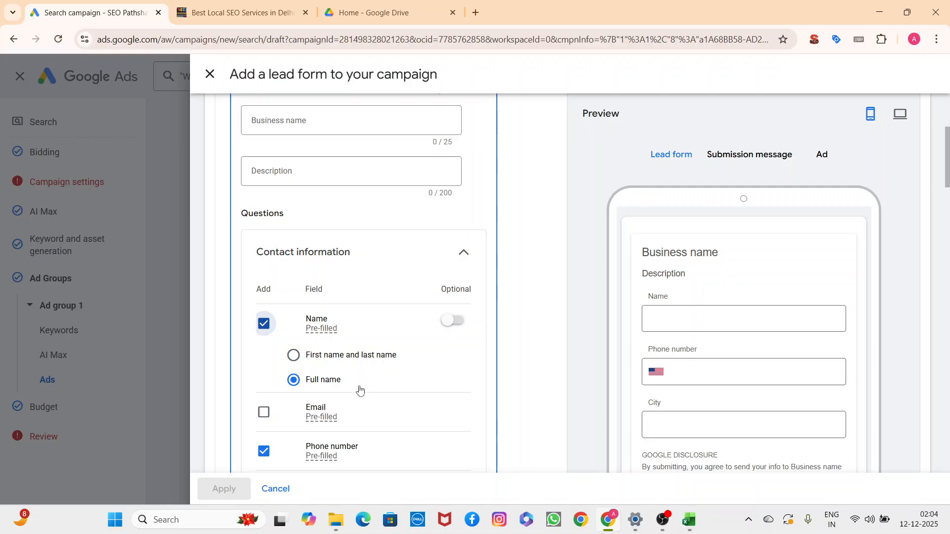
{"action": "scroll", "coordinate": [388, 392], "scroll_direction": "down", "scroll_amount": 4}
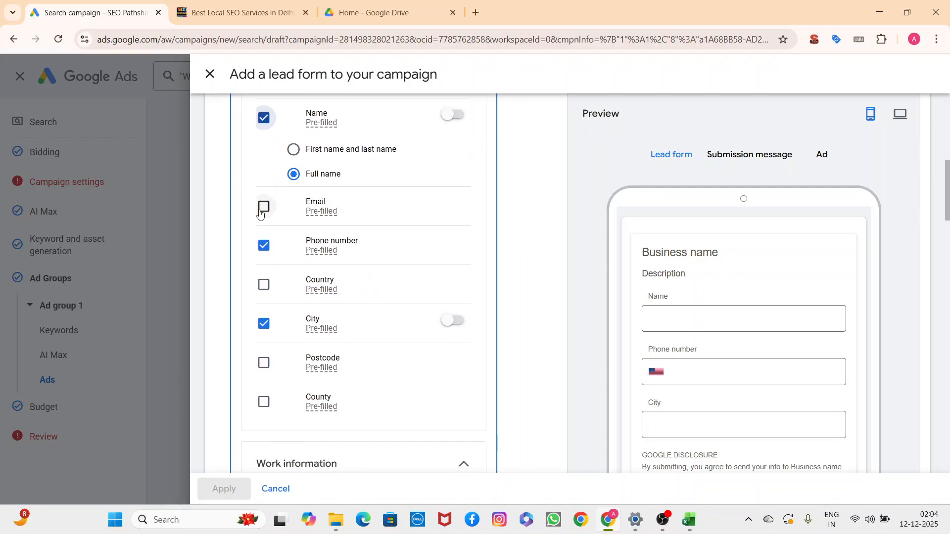
{"action": "left_click", "coordinate": [264, 208]}
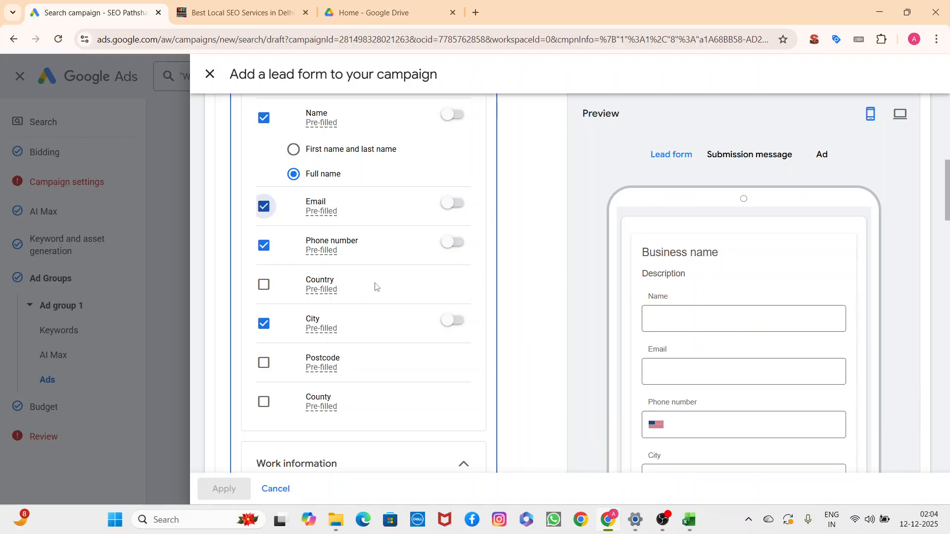
{"action": "scroll", "coordinate": [738, 447], "scroll_direction": "down", "scroll_amount": 7}
{"action": "scroll", "coordinate": [781, 437], "scroll_direction": "up", "scroll_amount": 5}
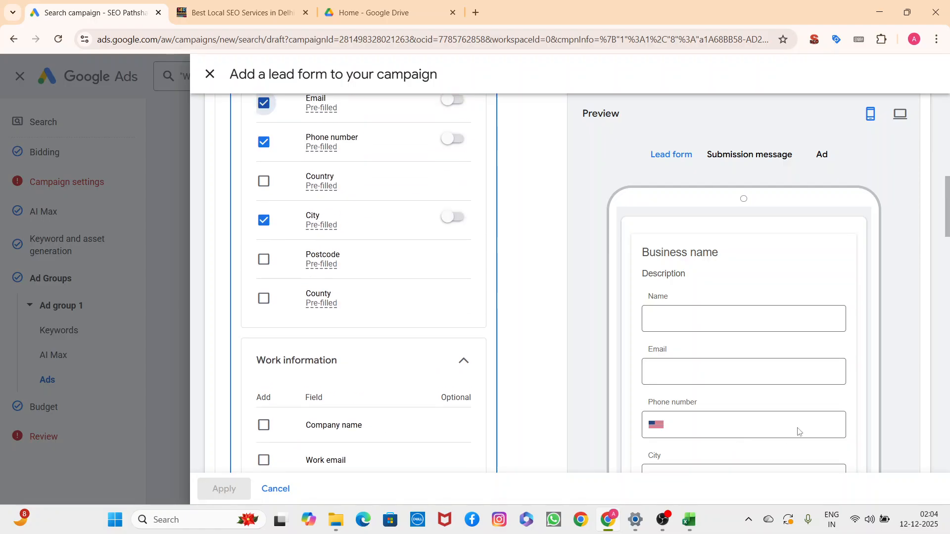
{"action": "scroll", "coordinate": [851, 327], "scroll_direction": "down", "scroll_amount": 5}
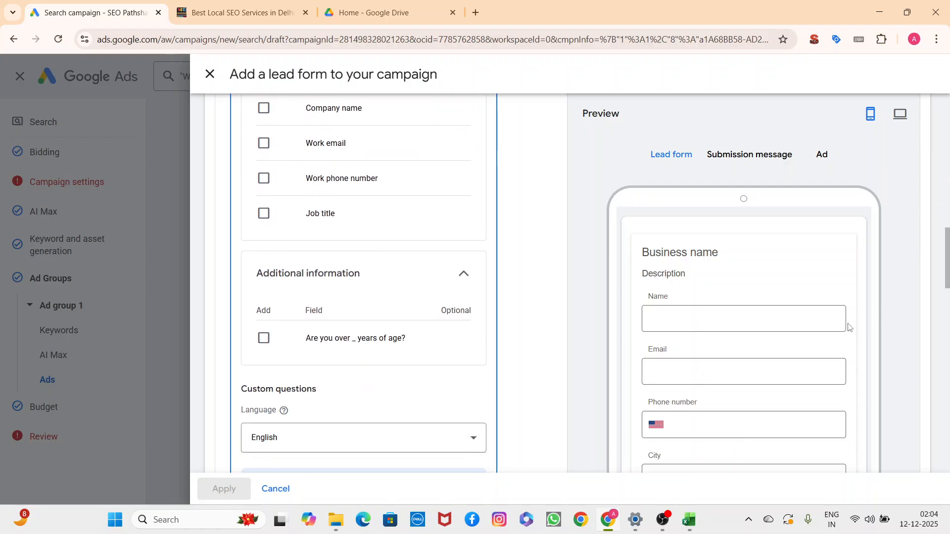
{"action": "scroll", "coordinate": [716, 331], "scroll_direction": "down", "scroll_amount": 4}
{"action": "scroll", "coordinate": [719, 331], "scroll_direction": "up", "scroll_amount": 3}
{"action": "scroll", "coordinate": [719, 331], "scroll_direction": "up", "scroll_amount": 8}
{"action": "scroll", "coordinate": [719, 330], "scroll_direction": "down", "scroll_amount": 10}
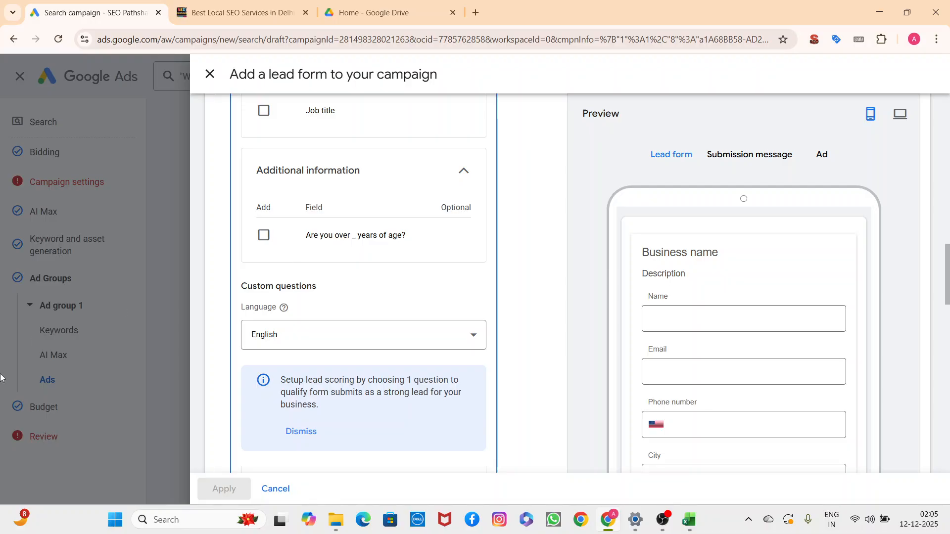
Add the 'Are you over 18 years of age?' question to the lead form
{"action": "left_click", "coordinate": [264, 236]}
{"action": "scroll", "coordinate": [836, 391], "scroll_direction": "down", "scroll_amount": 4}
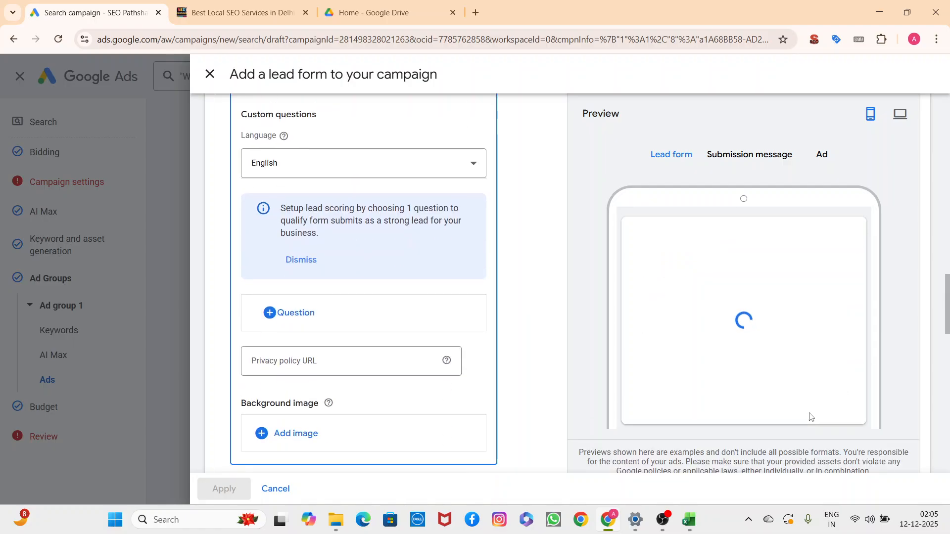
{"action": "scroll", "coordinate": [414, 243], "scroll_direction": "up", "scroll_amount": 4}
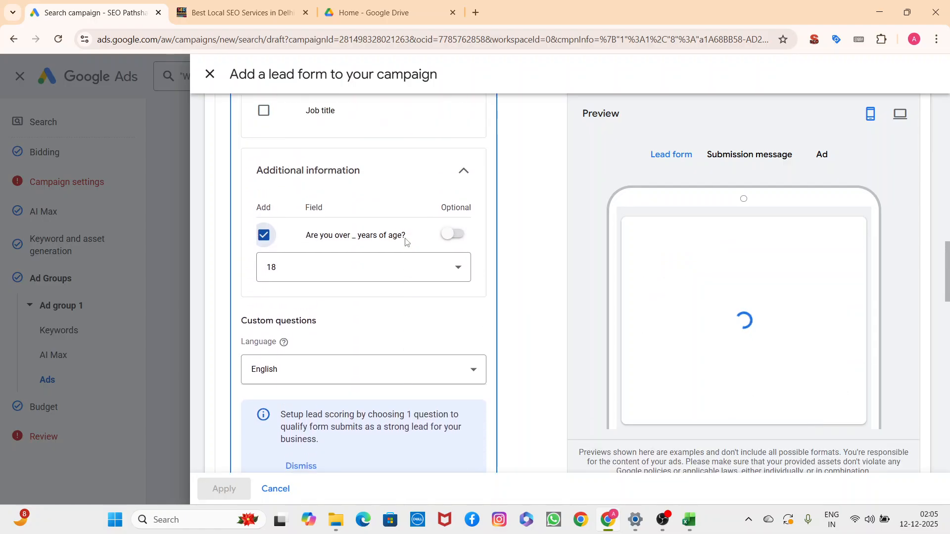
{"action": "left_click", "coordinate": [463, 272]}
{"action": "left_click", "coordinate": [549, 340]}
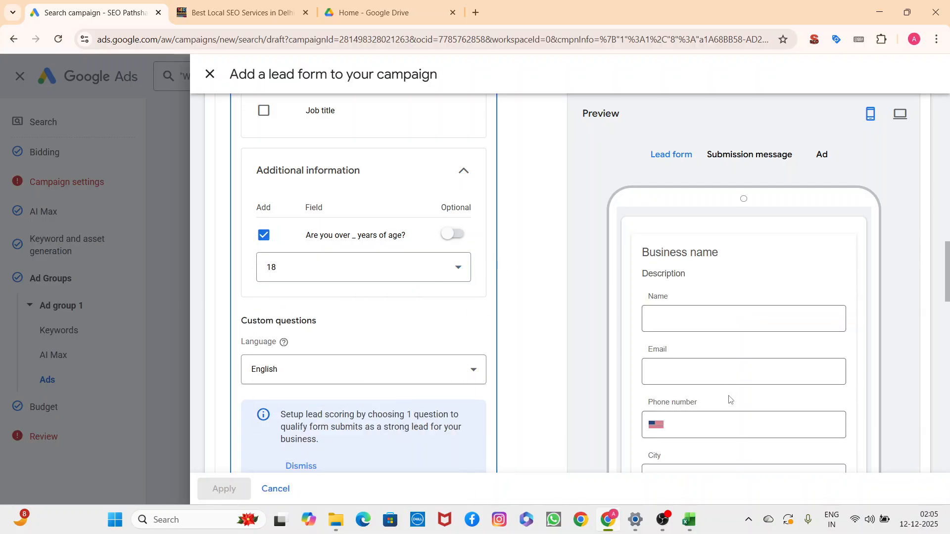
{"action": "scroll", "coordinate": [727, 396], "scroll_direction": "down", "scroll_amount": 4}
{"action": "scroll", "coordinate": [762, 405], "scroll_direction": "down", "scroll_amount": 10}
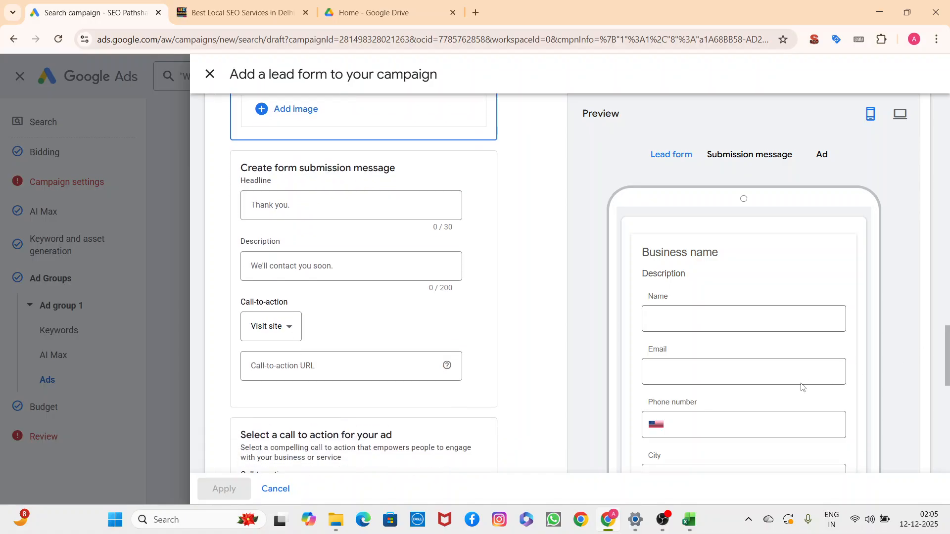
{"action": "scroll", "coordinate": [793, 416], "scroll_direction": "up", "scroll_amount": 2}
{"action": "scroll", "coordinate": [790, 331], "scroll_direction": "down", "scroll_amount": 6}
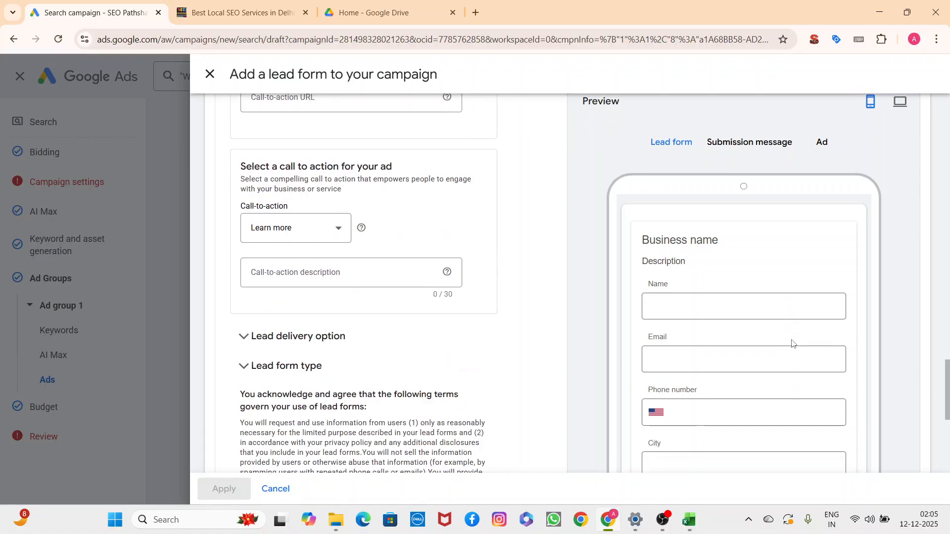
{"action": "scroll", "coordinate": [727, 343], "scroll_direction": "up", "scroll_amount": 4}
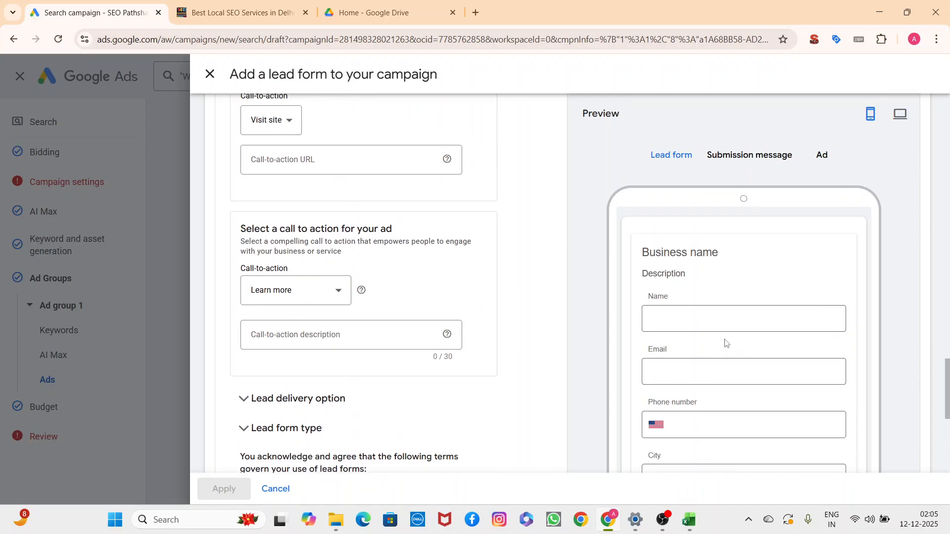
Keep Learn more as the call to action and leave its description empty
{"action": "left_click", "coordinate": [312, 300]}
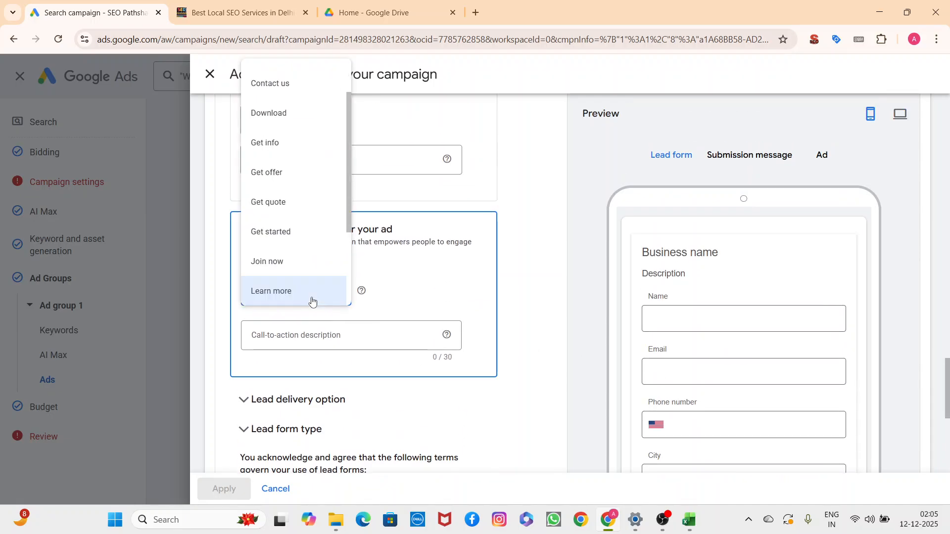
{"action": "left_click", "coordinate": [515, 301]}
{"action": "left_click", "coordinate": [285, 340]}
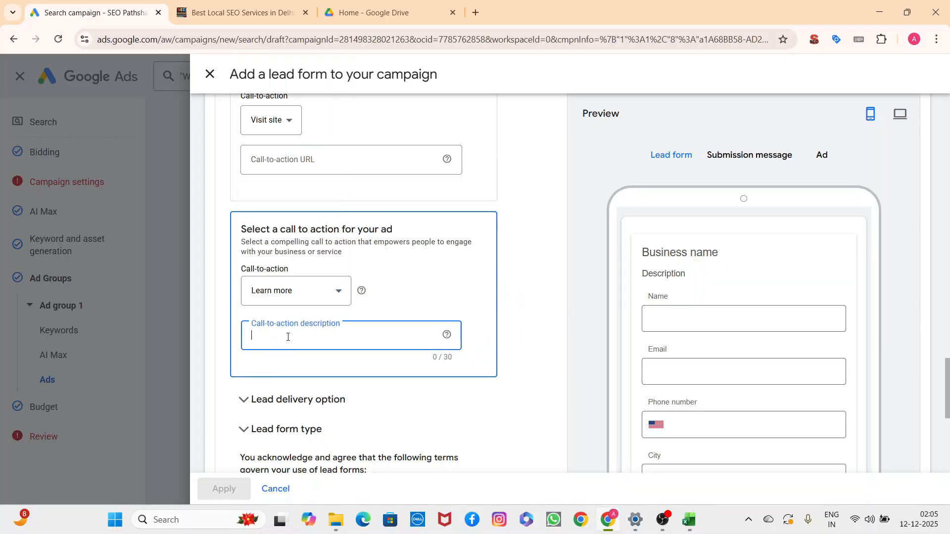
{"action": "left_click", "coordinate": [525, 409]}
{"action": "scroll", "coordinate": [458, 404], "scroll_direction": "down", "scroll_amount": 1}
{"action": "scroll", "coordinate": [457, 403], "scroll_direction": "down", "scroll_amount": 15}
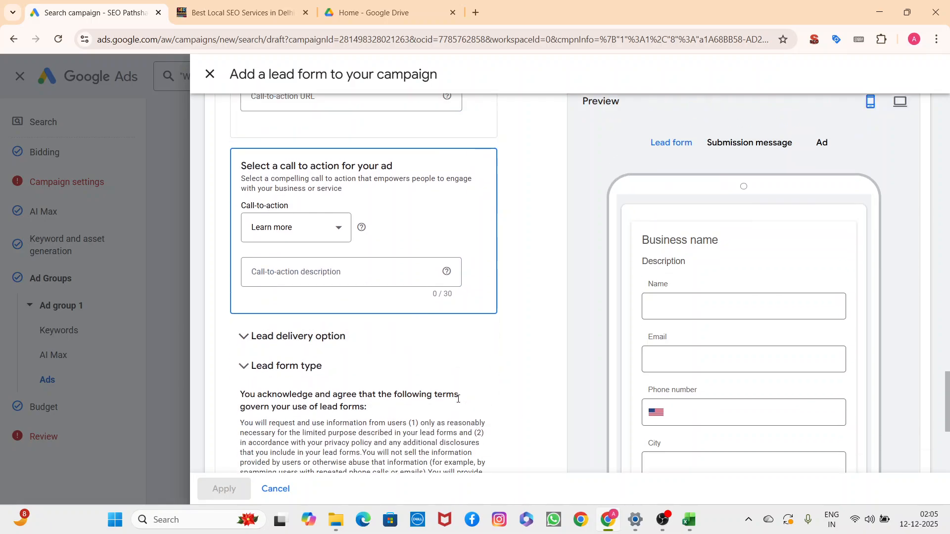
{"action": "scroll", "coordinate": [458, 399], "scroll_direction": "up", "scroll_amount": 6}
{"action": "scroll", "coordinate": [458, 399], "scroll_direction": "up", "scroll_amount": 6}
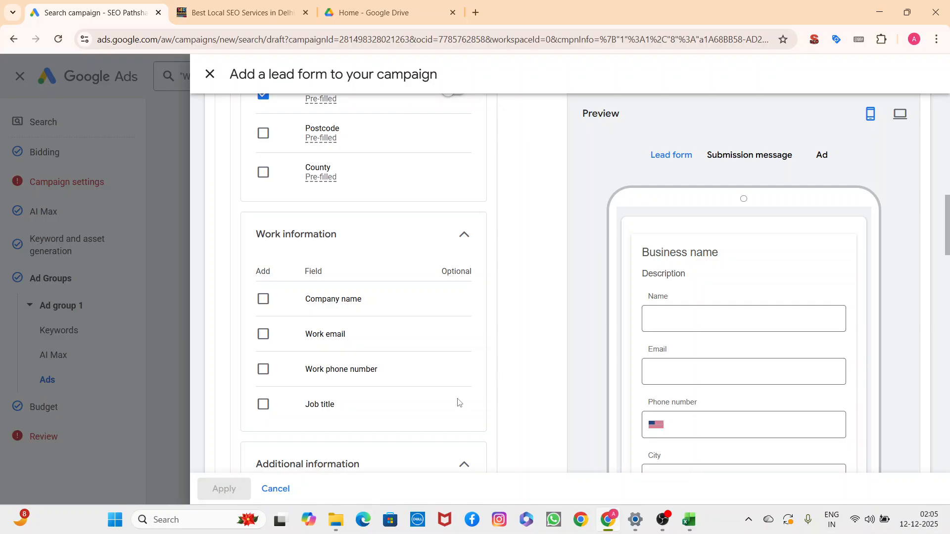
{"action": "scroll", "coordinate": [458, 403], "scroll_direction": "down", "scroll_amount": 6}
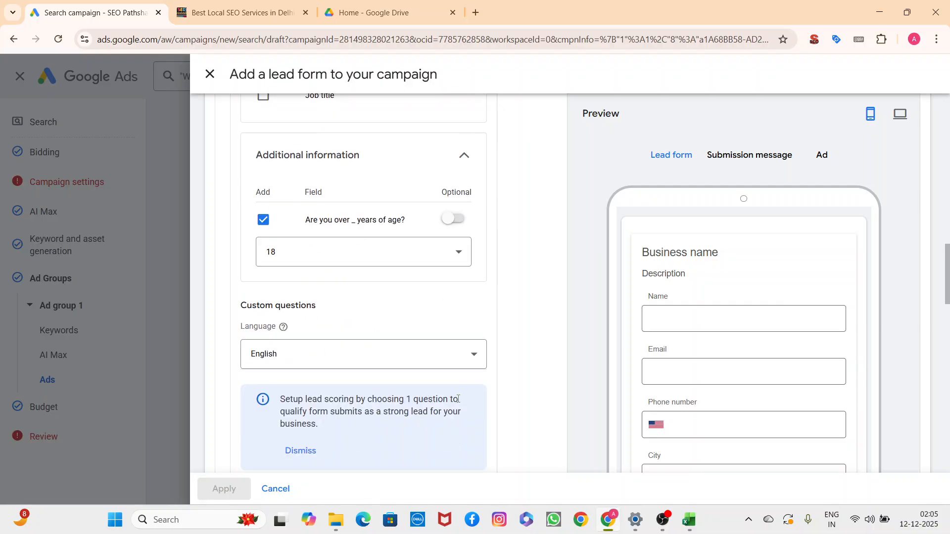
{"action": "scroll", "coordinate": [407, 360], "scroll_direction": "down", "scroll_amount": 2}
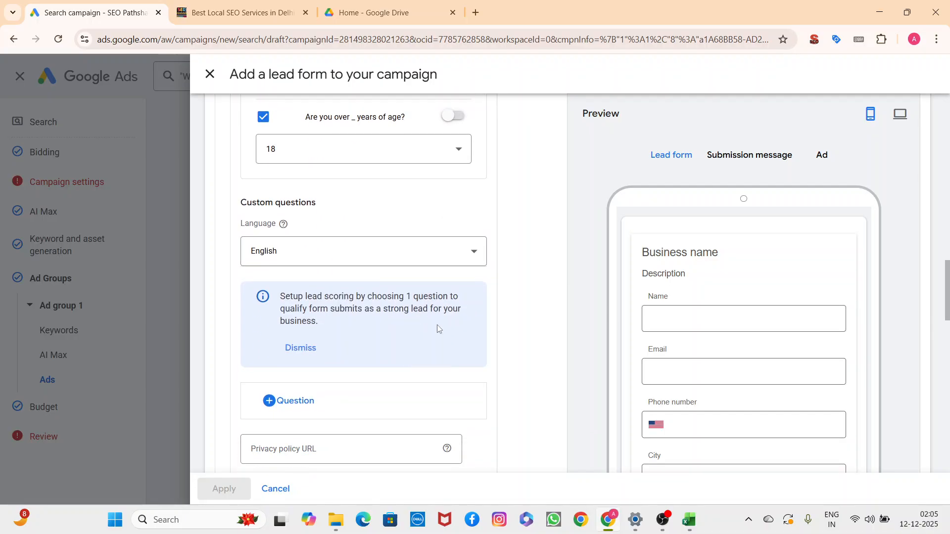
{"action": "left_click", "coordinate": [465, 254]}
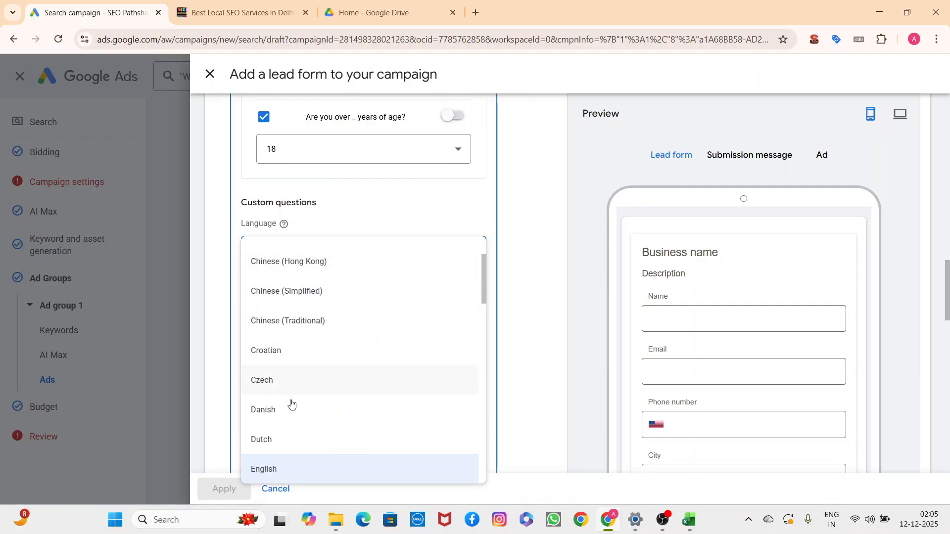
{"action": "scroll", "coordinate": [291, 403], "scroll_direction": "down", "scroll_amount": 8}
{"action": "scroll", "coordinate": [291, 402], "scroll_direction": "down", "scroll_amount": 8}
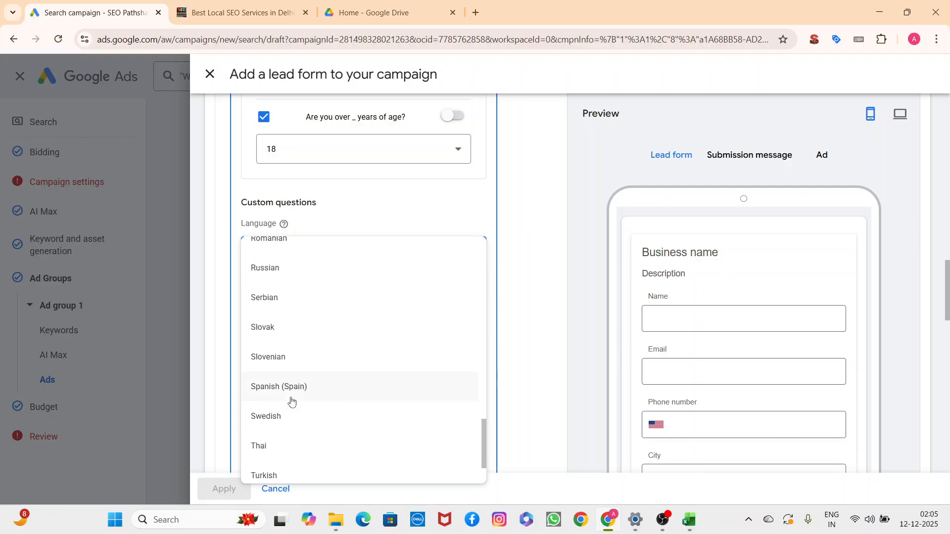
{"action": "scroll", "coordinate": [292, 409], "scroll_direction": "down", "scroll_amount": 2}
{"action": "scroll", "coordinate": [294, 412], "scroll_direction": "up", "scroll_amount": 8}
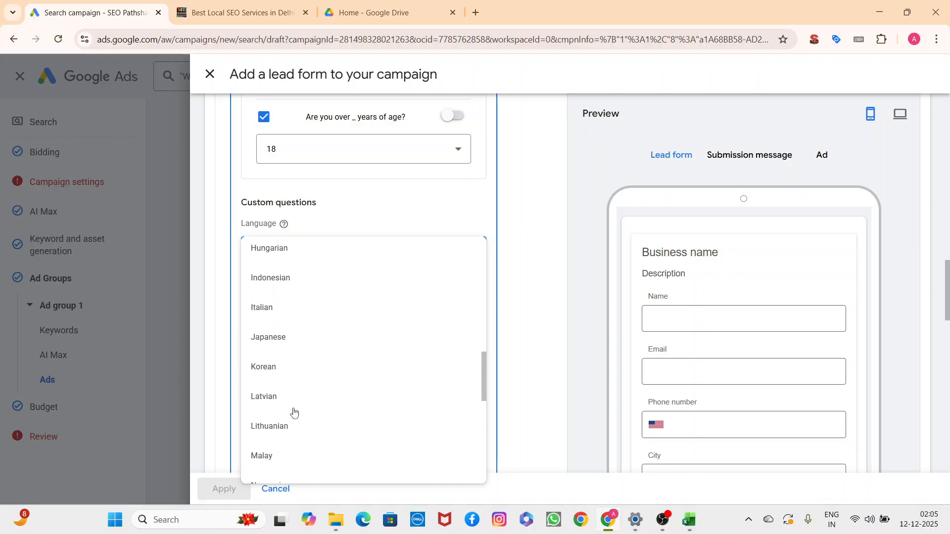
{"action": "scroll", "coordinate": [294, 412], "scroll_direction": "up", "scroll_amount": 6}
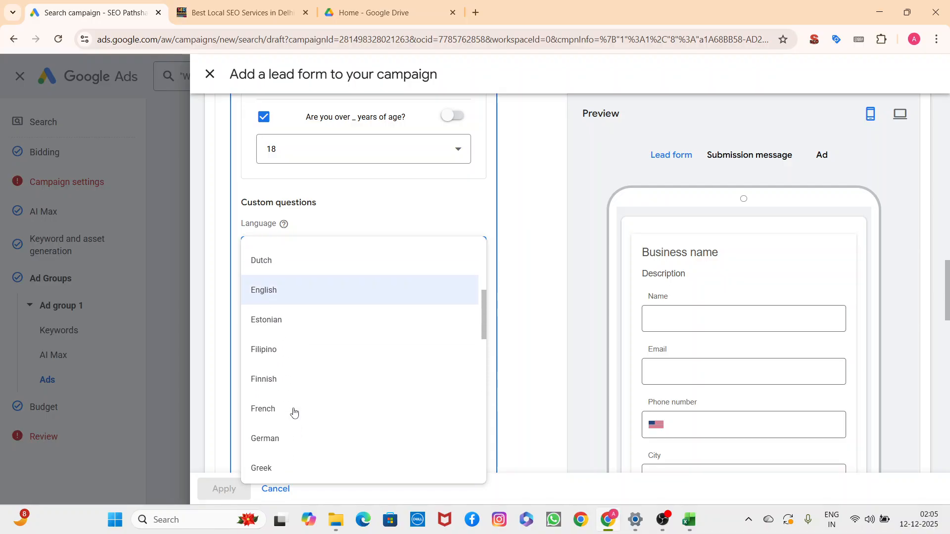
{"action": "left_click", "coordinate": [266, 292]}
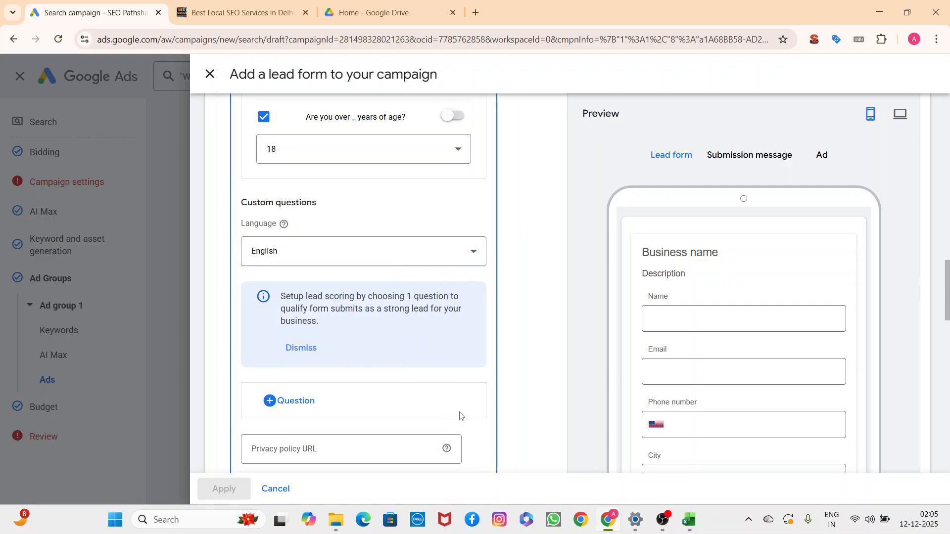
{"action": "scroll", "coordinate": [479, 421], "scroll_direction": "down", "scroll_amount": 2}
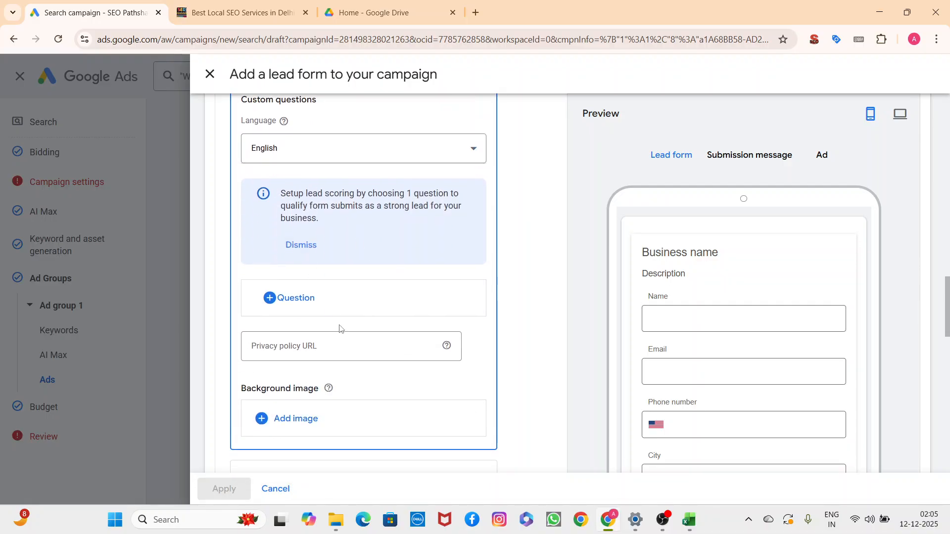
{"action": "left_click", "coordinate": [302, 298]}
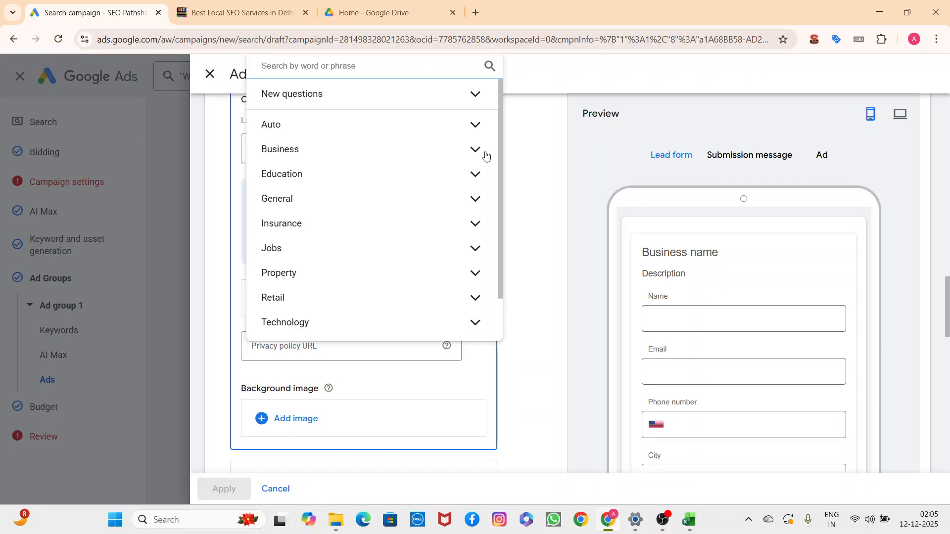
{"action": "left_click", "coordinate": [479, 129]}
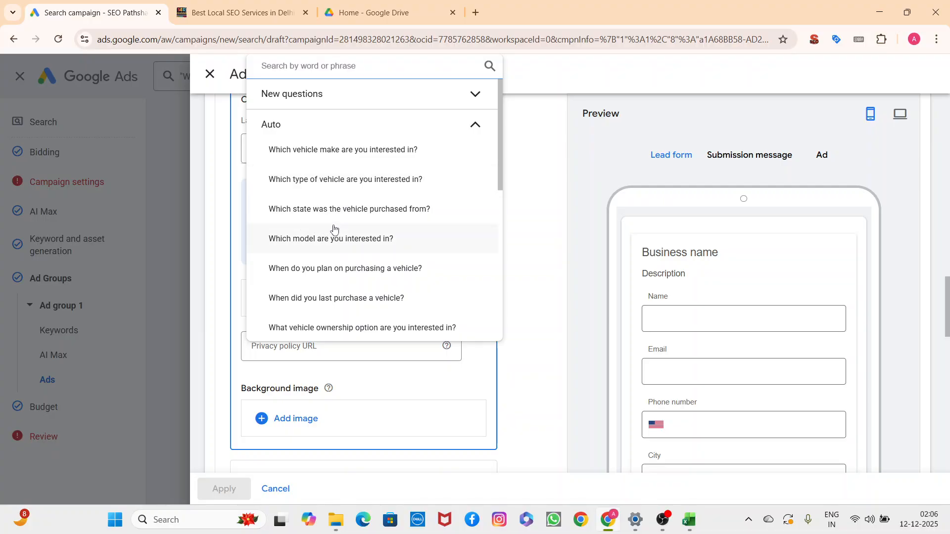
{"action": "left_click", "coordinate": [554, 89]}
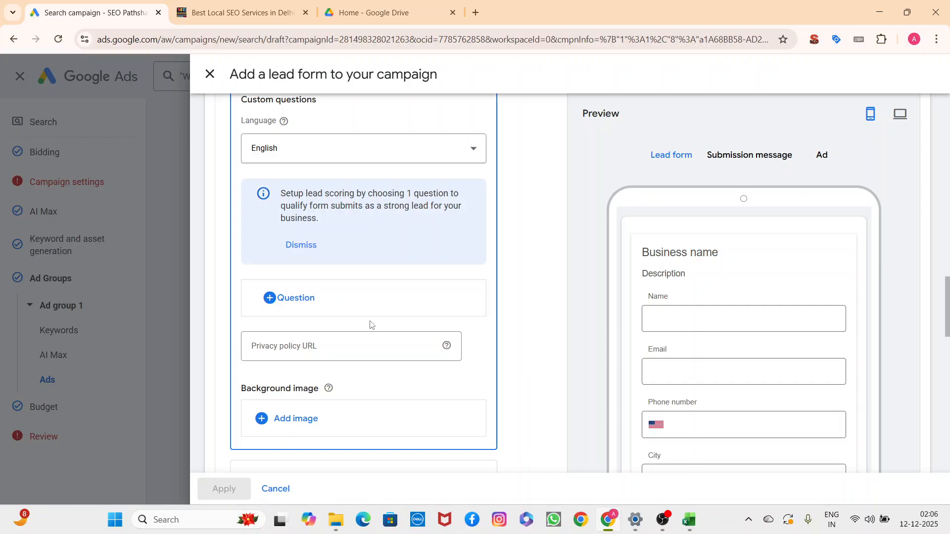
Preview the submission message, then the sponsored '3-Month Advanced SEO Course' search ad
{"action": "scroll", "coordinate": [382, 329], "scroll_direction": "up", "scroll_amount": 4}
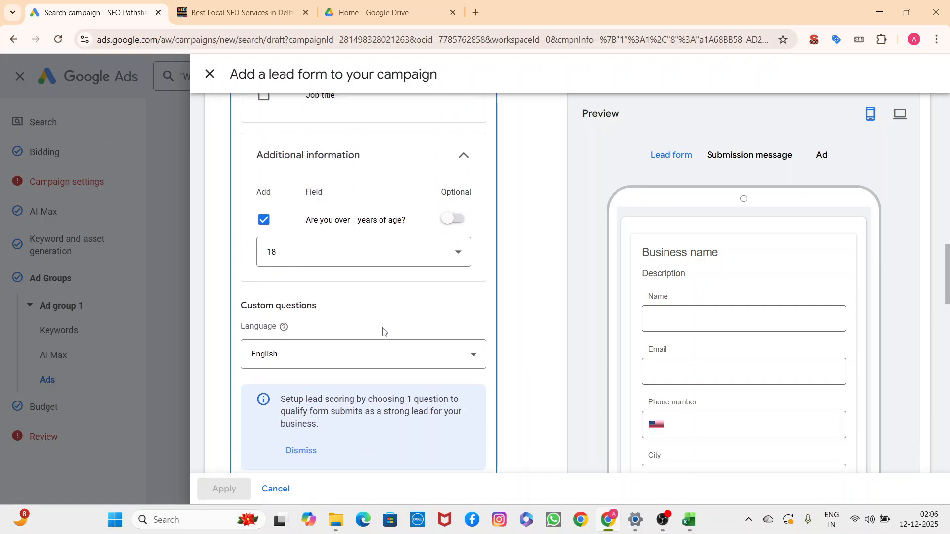
{"action": "scroll", "coordinate": [437, 389], "scroll_direction": "down", "scroll_amount": 4}
{"action": "scroll", "coordinate": [662, 381], "scroll_direction": "down", "scroll_amount": 8}
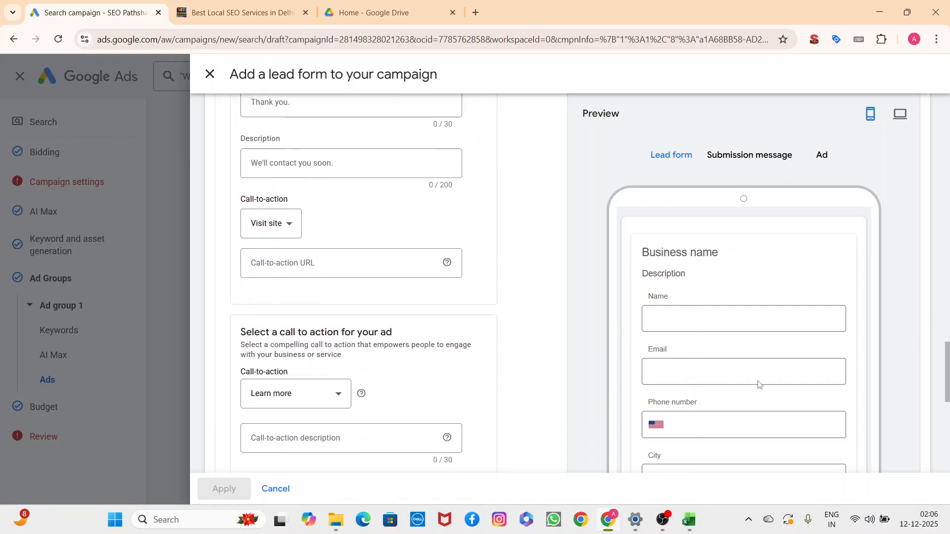
{"action": "scroll", "coordinate": [758, 384], "scroll_direction": "down", "scroll_amount": 6}
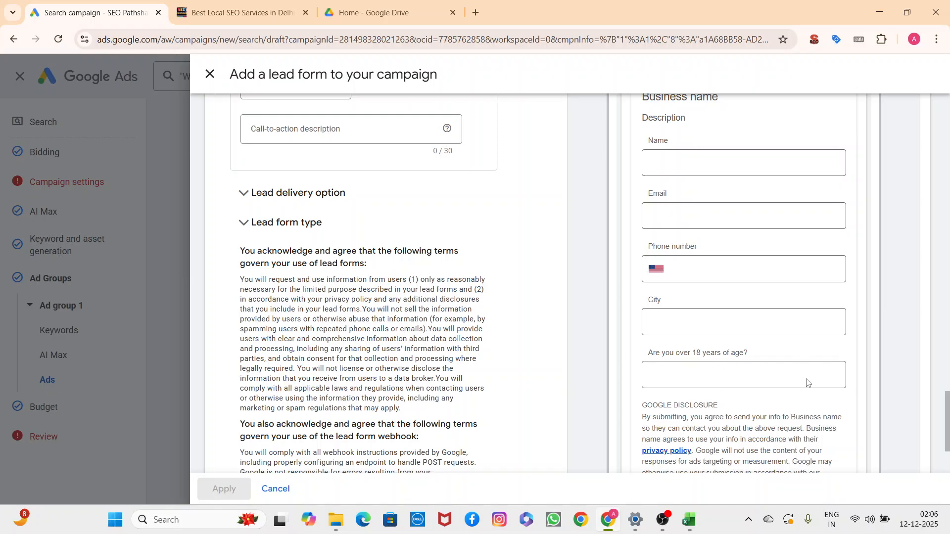
{"action": "scroll", "coordinate": [457, 356], "scroll_direction": "down", "scroll_amount": 3}
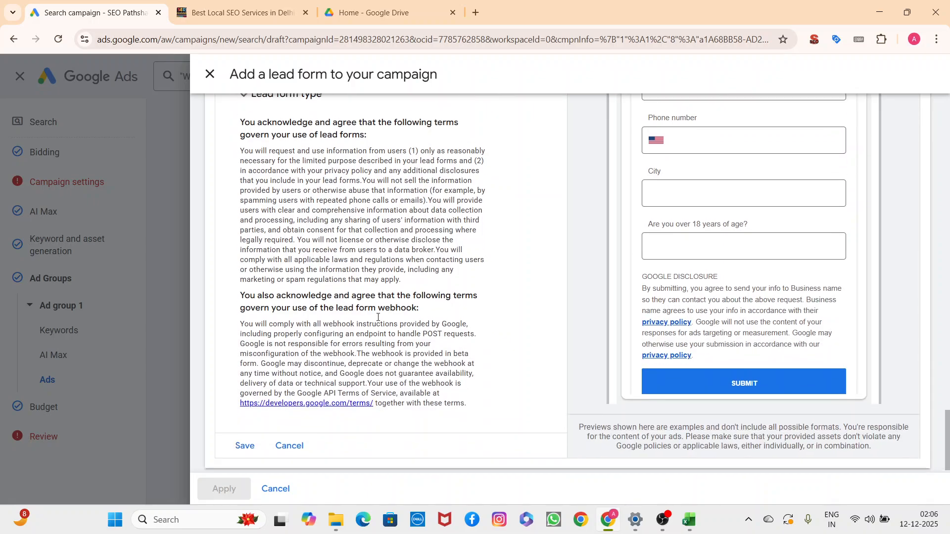
{"action": "scroll", "coordinate": [755, 387], "scroll_direction": "up", "scroll_amount": 6}
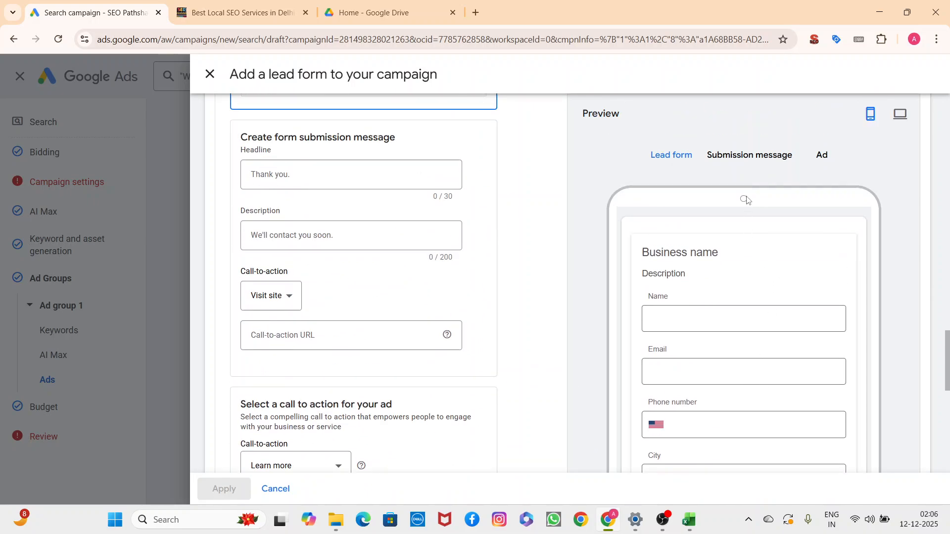
{"action": "left_click", "coordinate": [745, 157]}
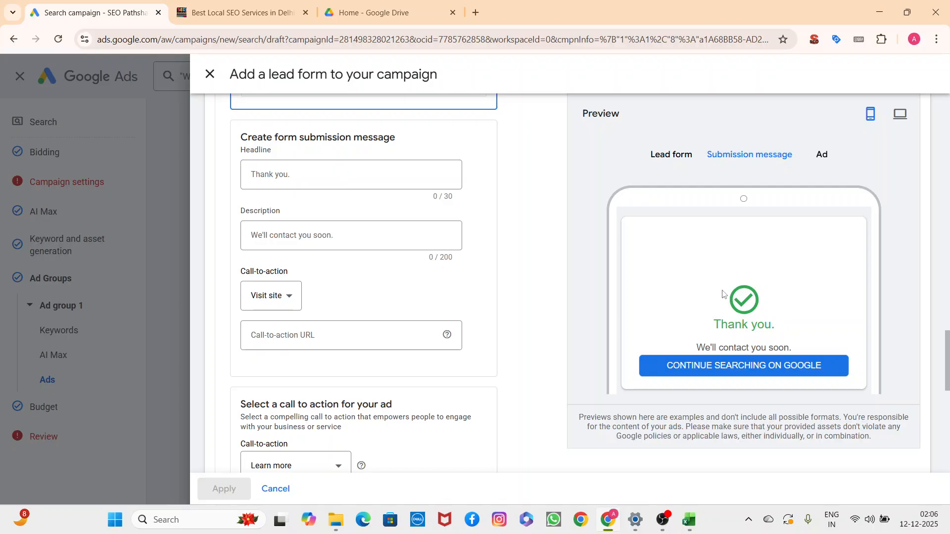
{"action": "left_click", "coordinate": [831, 155]}
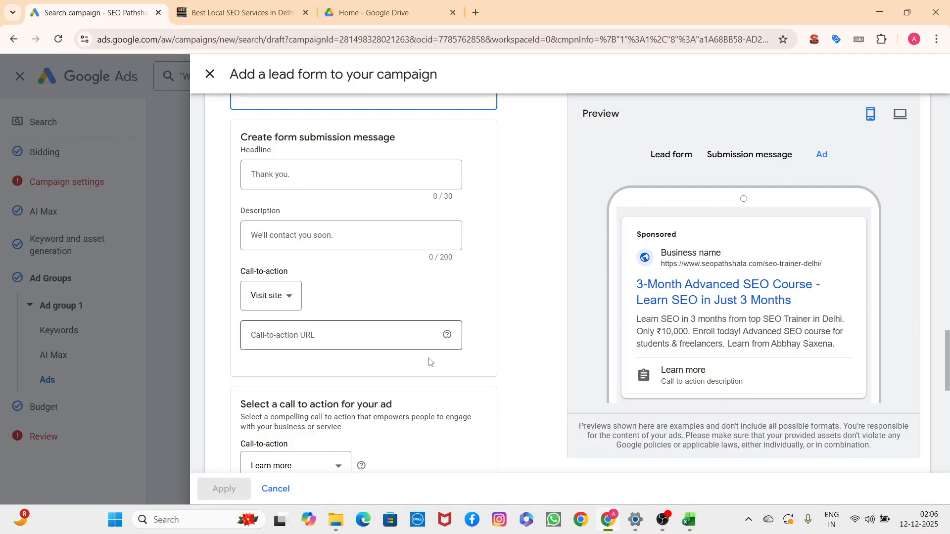
{"action": "scroll", "coordinate": [396, 399], "scroll_direction": "down", "scroll_amount": 4}
{"action": "scroll", "coordinate": [401, 392], "scroll_direction": "up", "scroll_amount": 2}
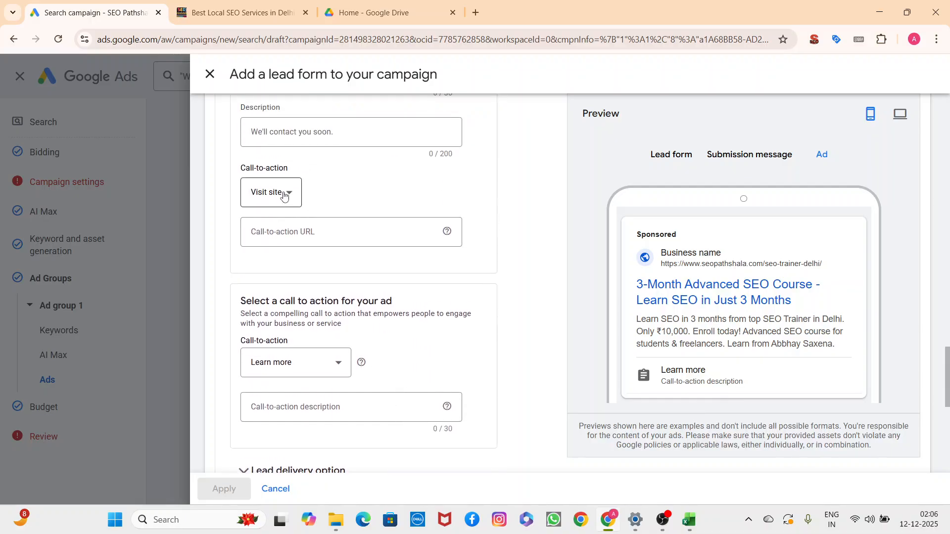
Set the submission message's call to action to Download, leaving its URL blank
{"action": "left_click", "coordinate": [286, 194]}
{"action": "left_click", "coordinate": [279, 270]}
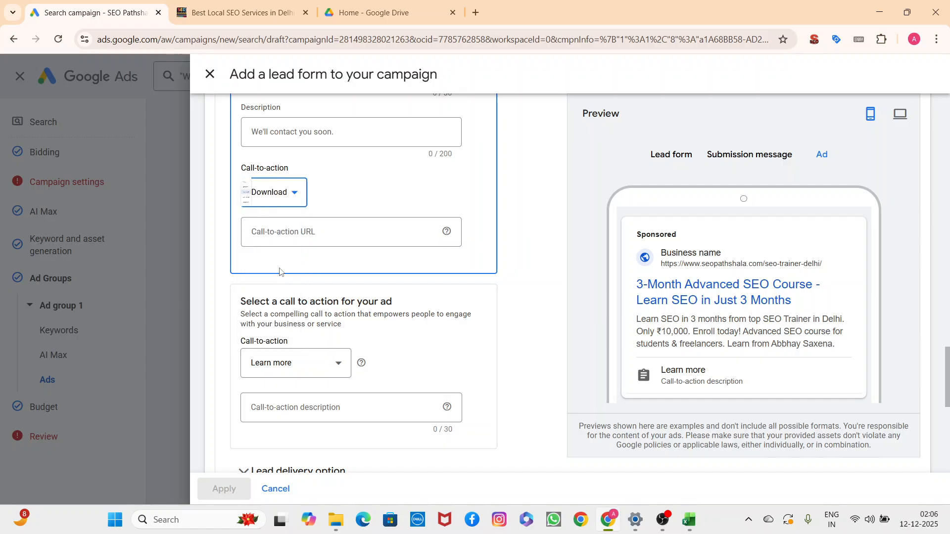
{"action": "left_click", "coordinate": [309, 234]}
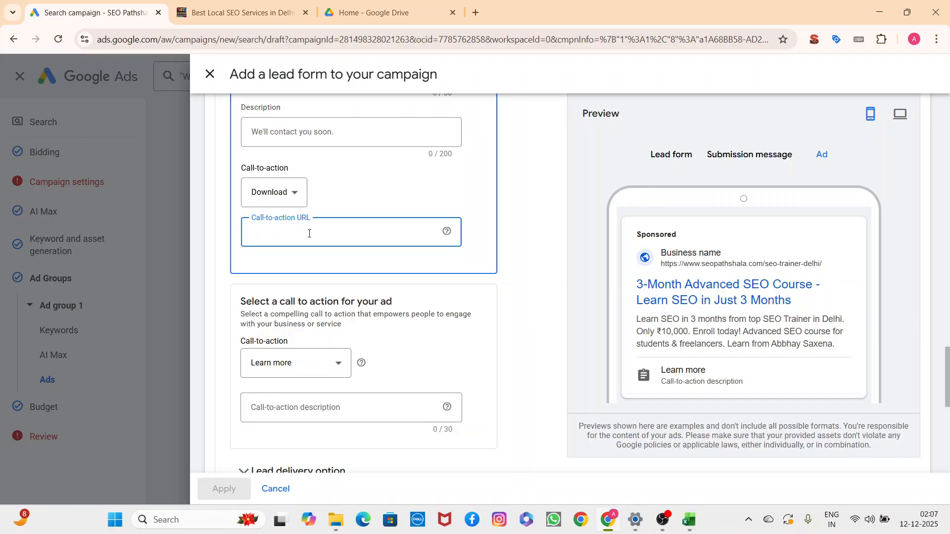
{"action": "scroll", "coordinate": [346, 162], "scroll_direction": "up", "scroll_amount": 4}
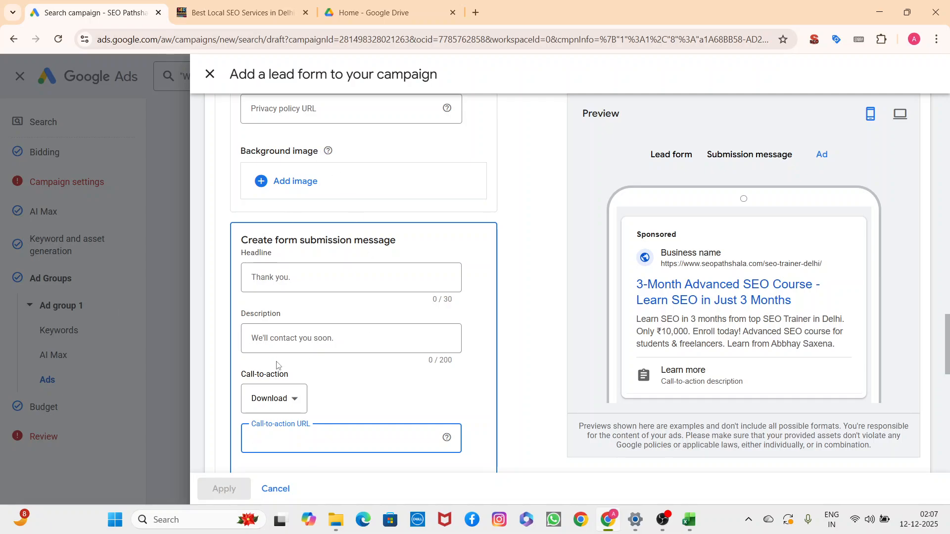
{"action": "left_click", "coordinate": [754, 158]}
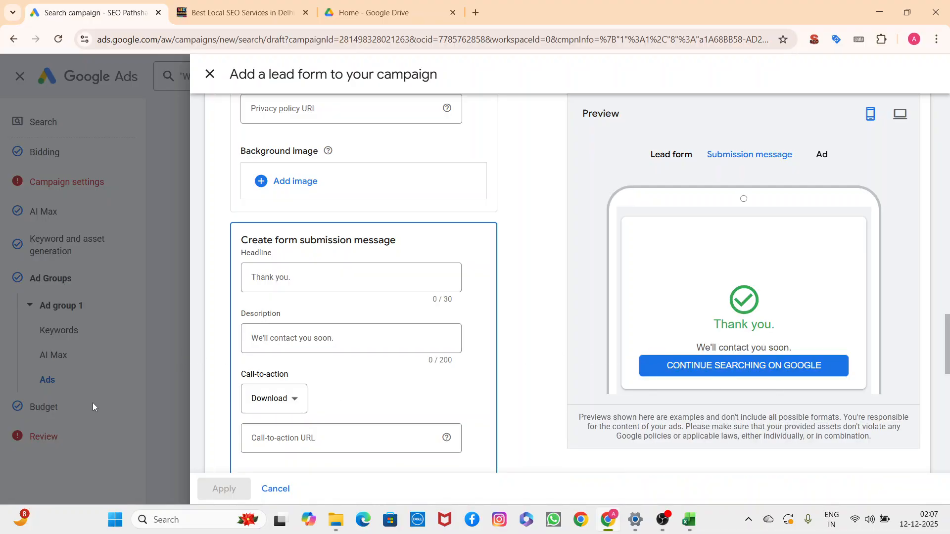
{"action": "scroll", "coordinate": [299, 319], "scroll_direction": "down", "scroll_amount": 2}
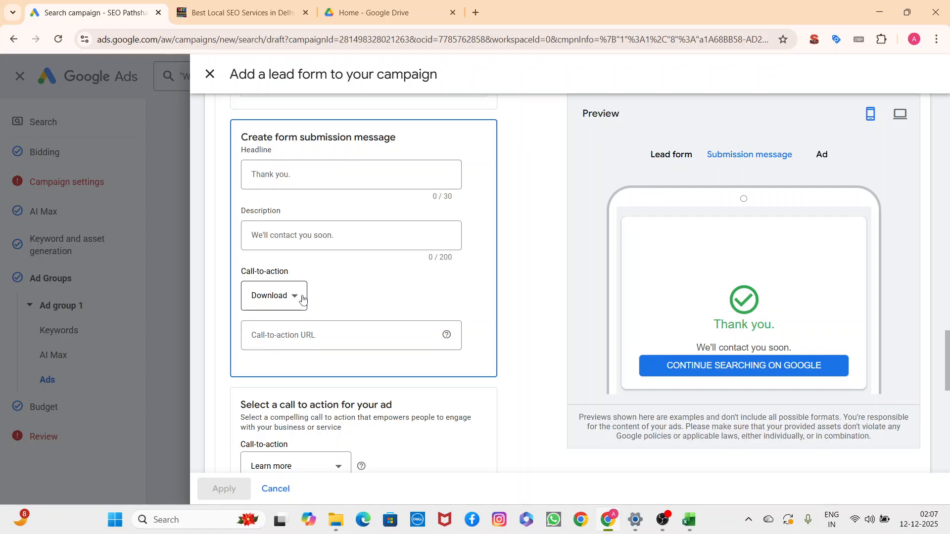
{"action": "left_click", "coordinate": [332, 337]}
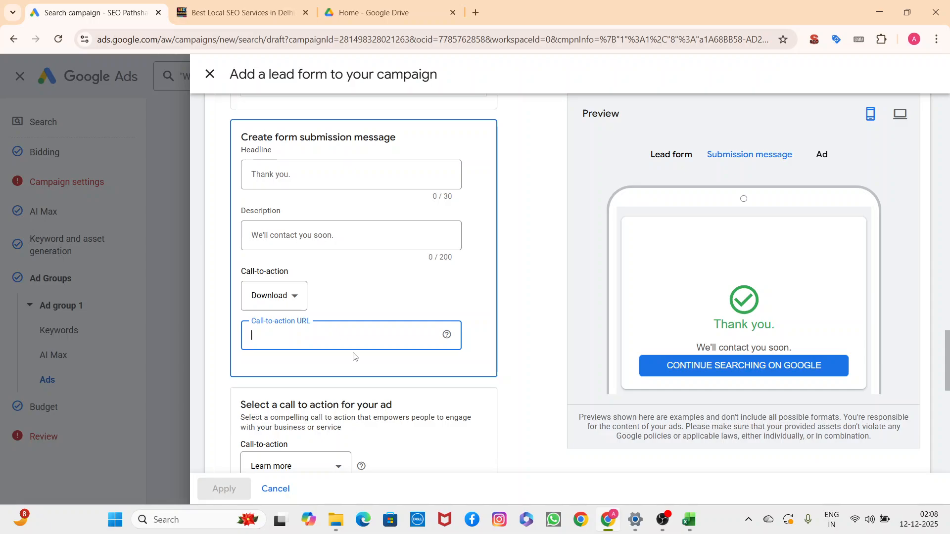
{"action": "scroll", "coordinate": [417, 382], "scroll_direction": "down", "scroll_amount": 2}
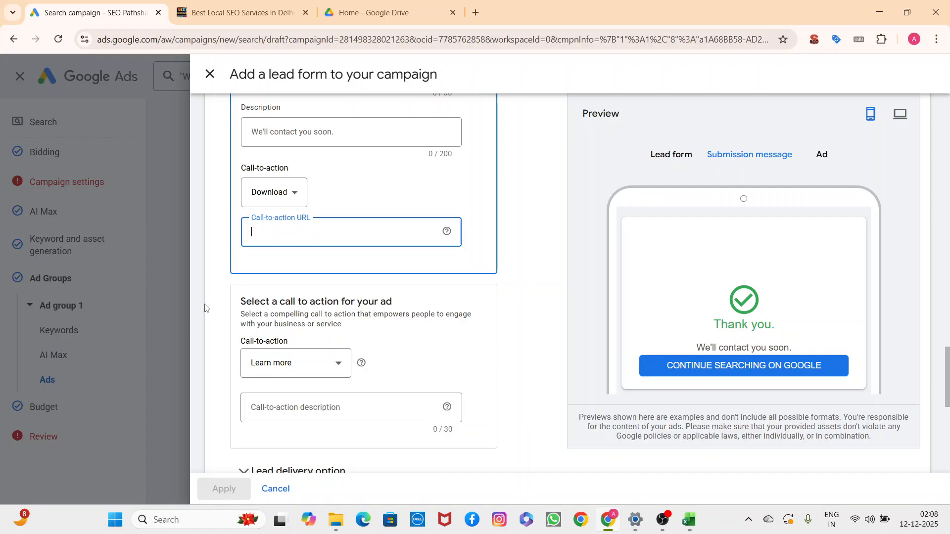
{"action": "mouse_move", "coordinate": [367, 368]}
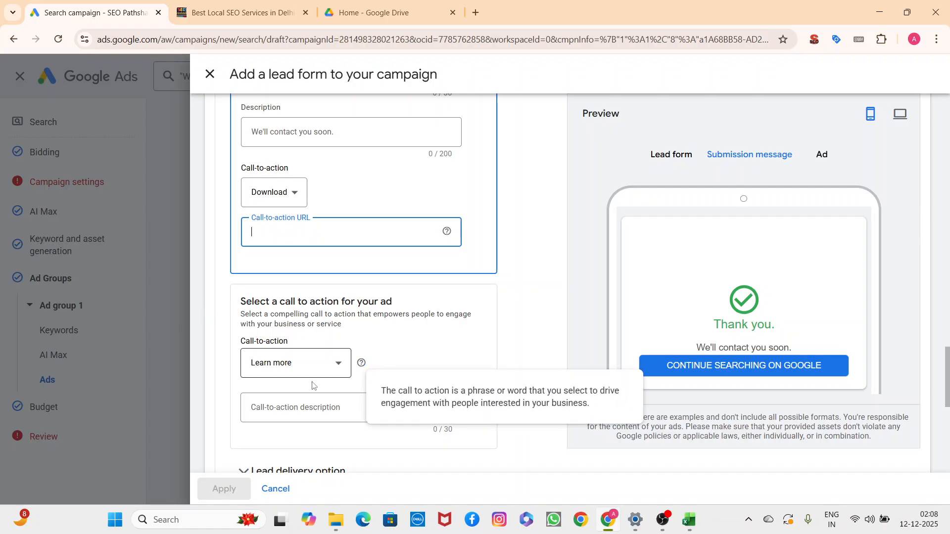
{"action": "left_click", "coordinate": [810, 159]}
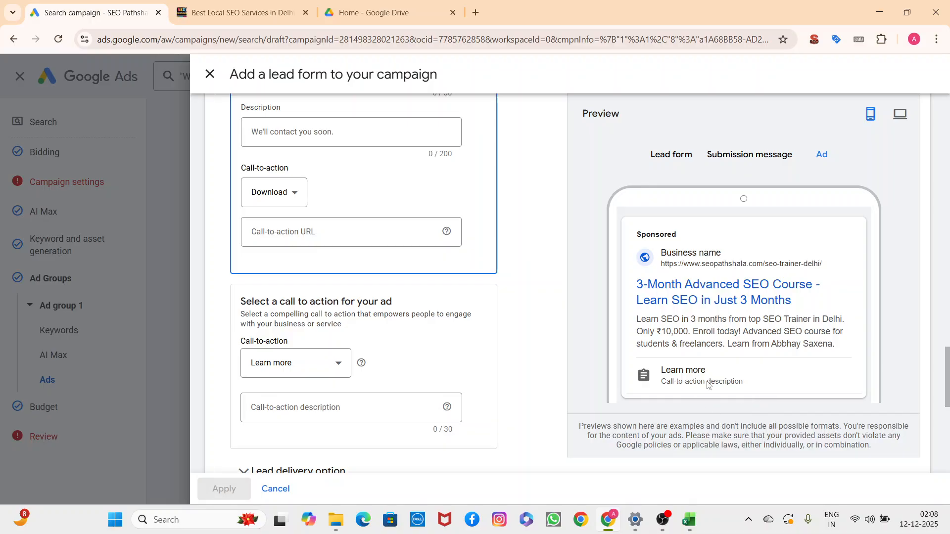
Type 'Kindly download all forms for future endeavors' in the call-to-action URL field, fixing the misspellings
{"action": "left_click", "coordinate": [291, 231]}
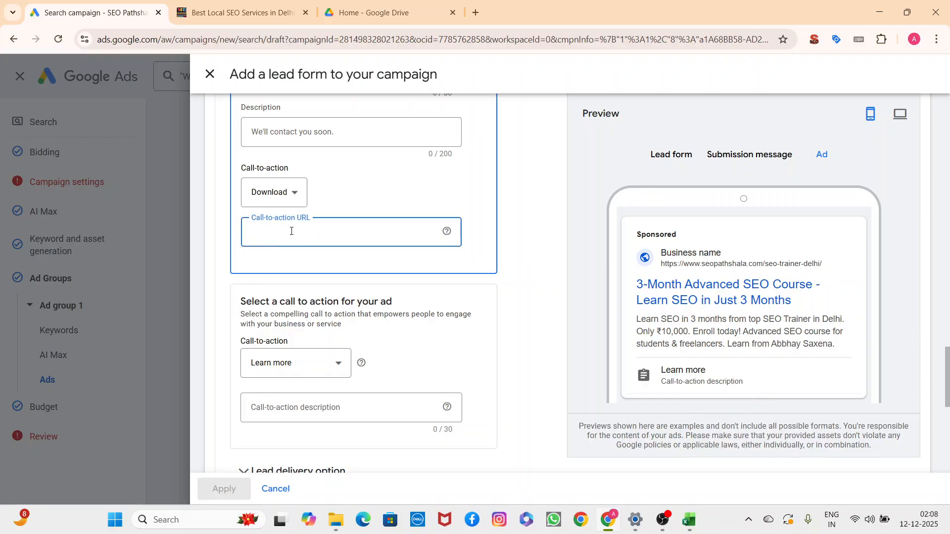
{"action": "type", "text": "L"}
{"action": "type", "text": "Kindly"}
{"action": "type", "text": " downlao"}
{"action": "type", "text": "d"}
{"action": "key", "text": "BackSpace"}
{"action": "key", "text": "BackSpace"}
{"action": "key", "text": "BackSpace"}
{"action": "type", "text": "oad all forms for future endevours"}
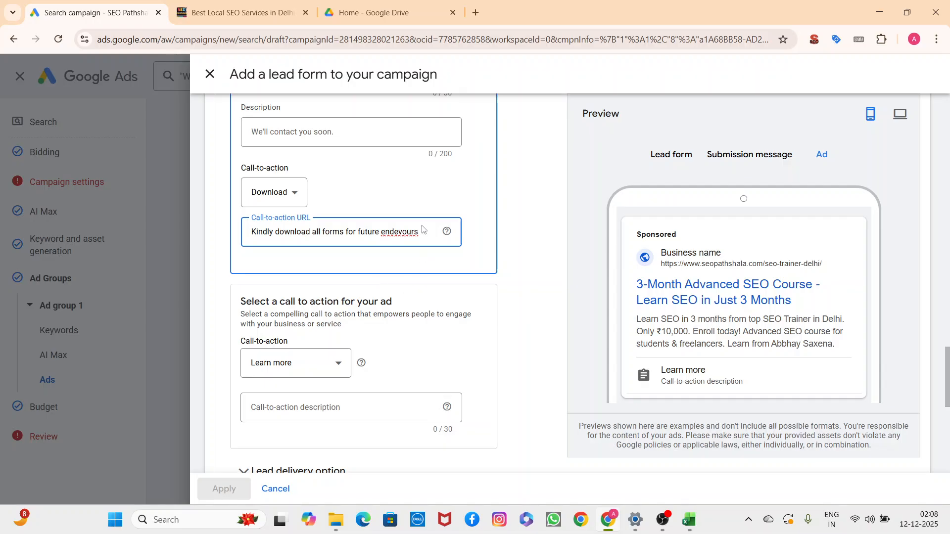
{"action": "right_click", "coordinate": [401, 230]}
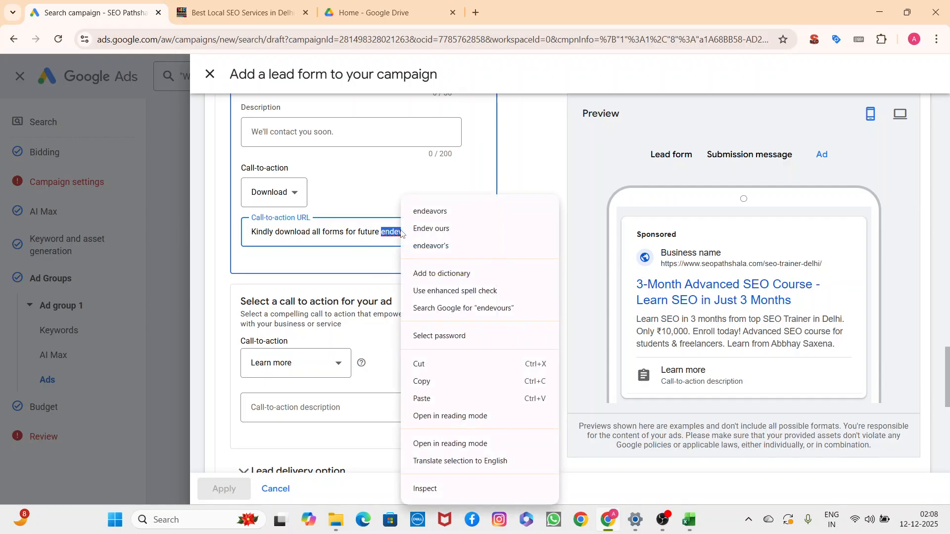
{"action": "left_click", "coordinate": [451, 213]}
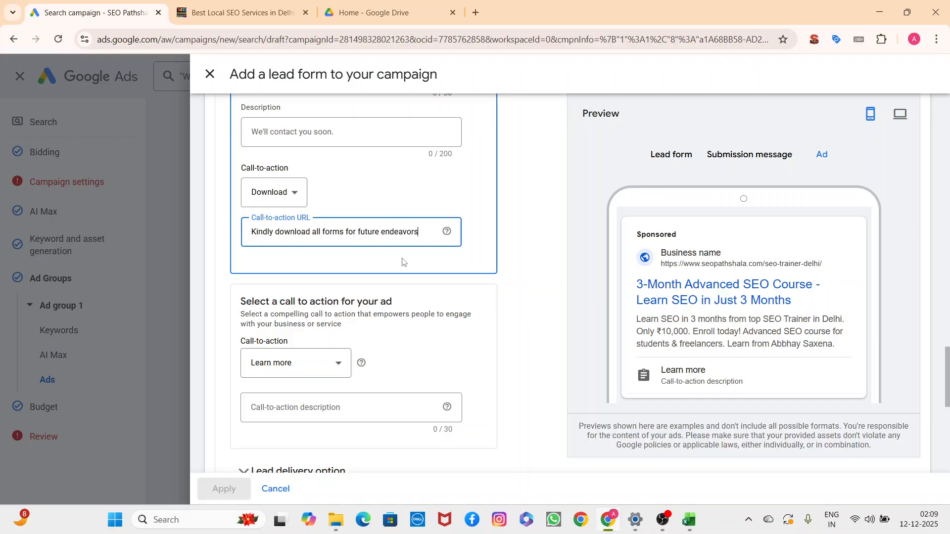
Delete the whole sentence from the call-to-action URL field
{"action": "scroll", "coordinate": [412, 255], "scroll_direction": "up", "scroll_amount": 2}
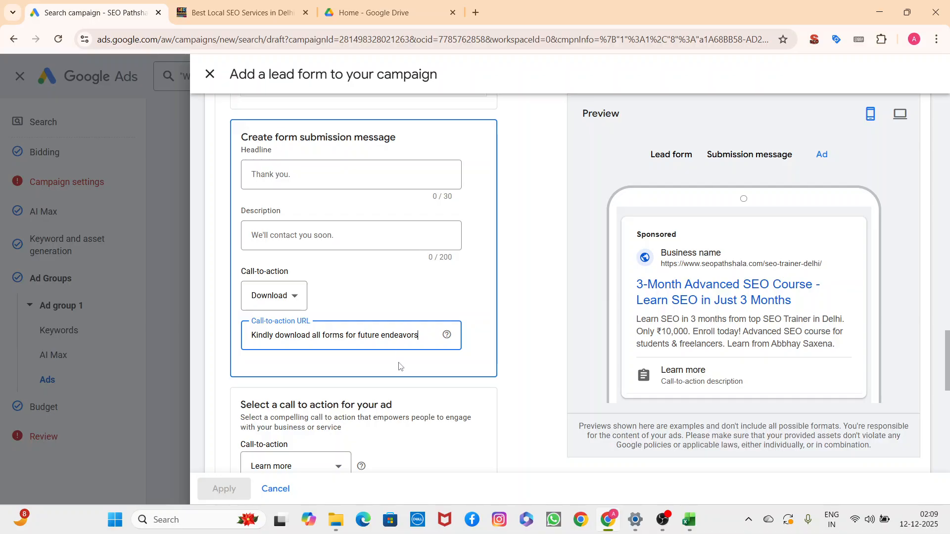
{"action": "left_click_drag", "start_coordinate": [419, 336], "coordinate": [215, 339]}
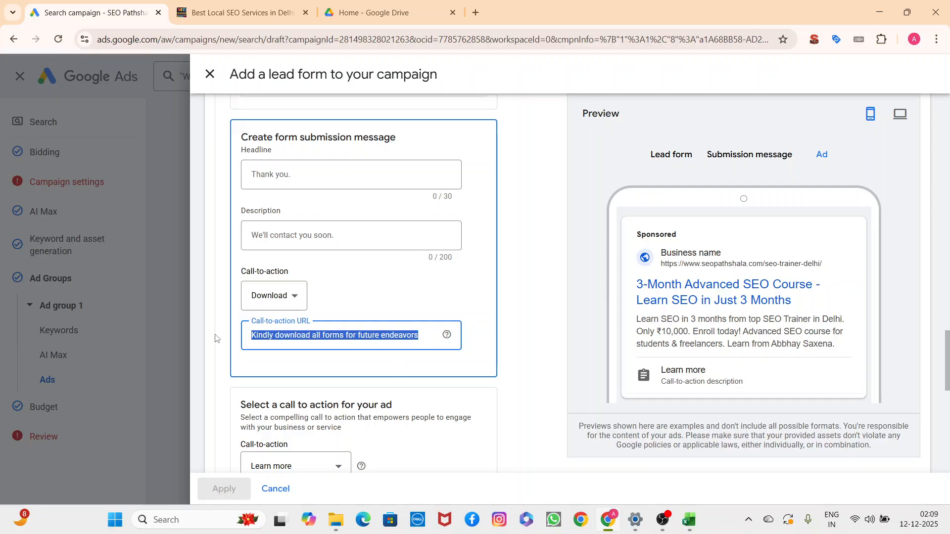
{"action": "key", "text": "BackSpace"}
{"action": "left_click", "coordinate": [237, 13]}
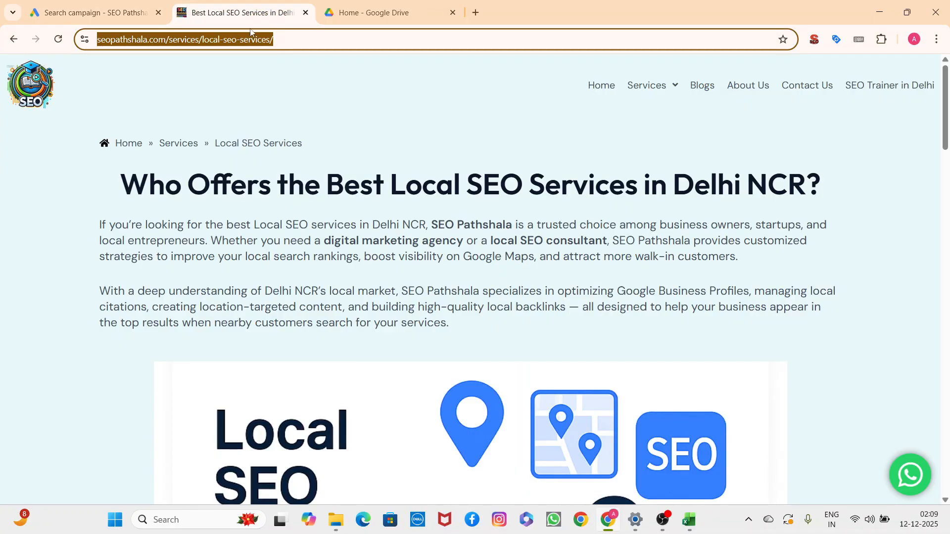
{"action": "left_click", "coordinate": [882, 89]}
{"action": "left_click", "coordinate": [358, 39]}
{"action": "key", "text": "ctrl+c"}
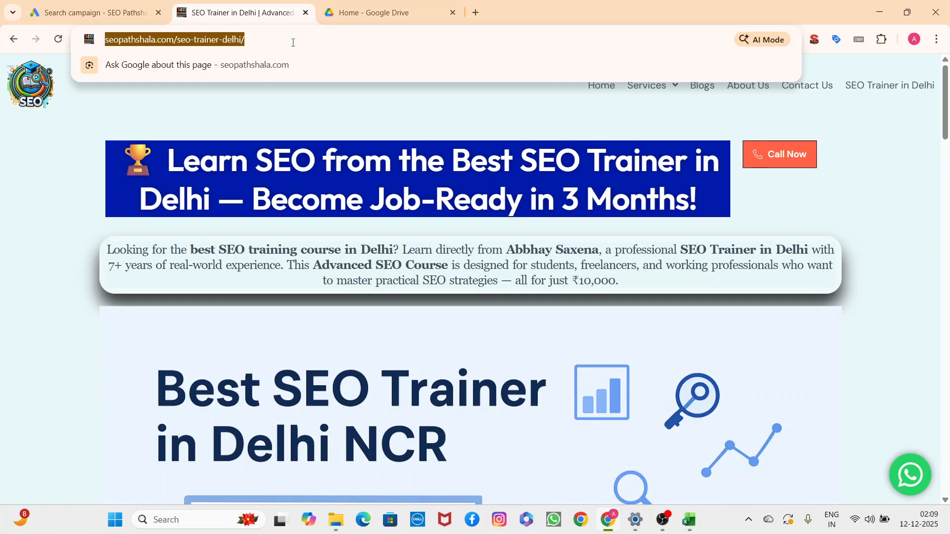
{"action": "left_click", "coordinate": [97, 12]}
{"action": "key", "text": "ctrl+v"}
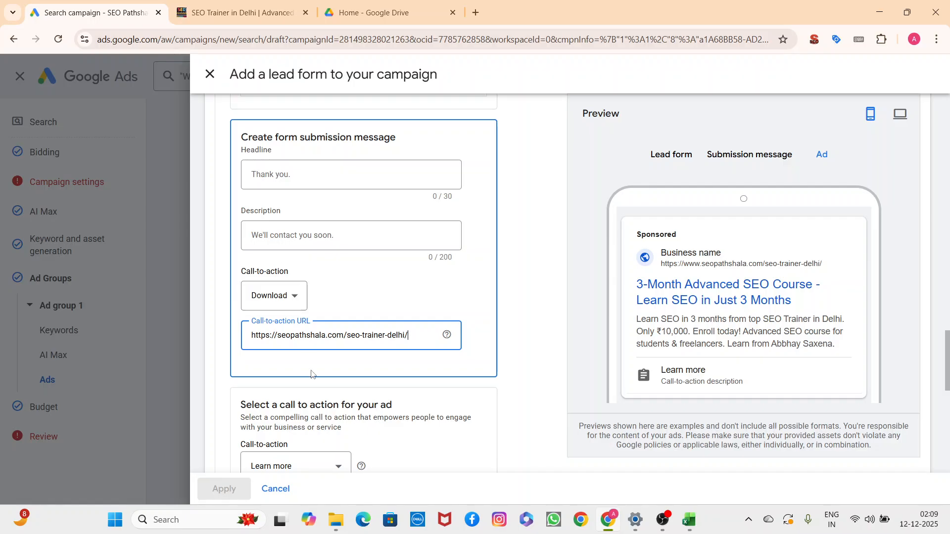
Set the lead form ad's call-to-action to Download
{"action": "scroll", "coordinate": [311, 366], "scroll_direction": "down", "scroll_amount": 6}
{"action": "scroll", "coordinate": [321, 424], "scroll_direction": "up", "scroll_amount": 2}
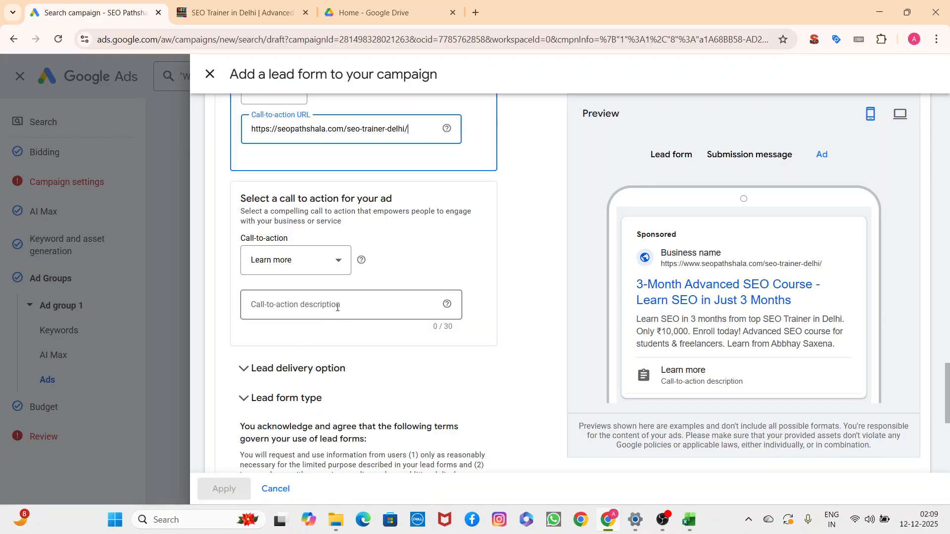
{"action": "scroll", "coordinate": [348, 317], "scroll_direction": "up", "scroll_amount": 2}
{"action": "scroll", "coordinate": [320, 215], "scroll_direction": "up", "scroll_amount": 2}
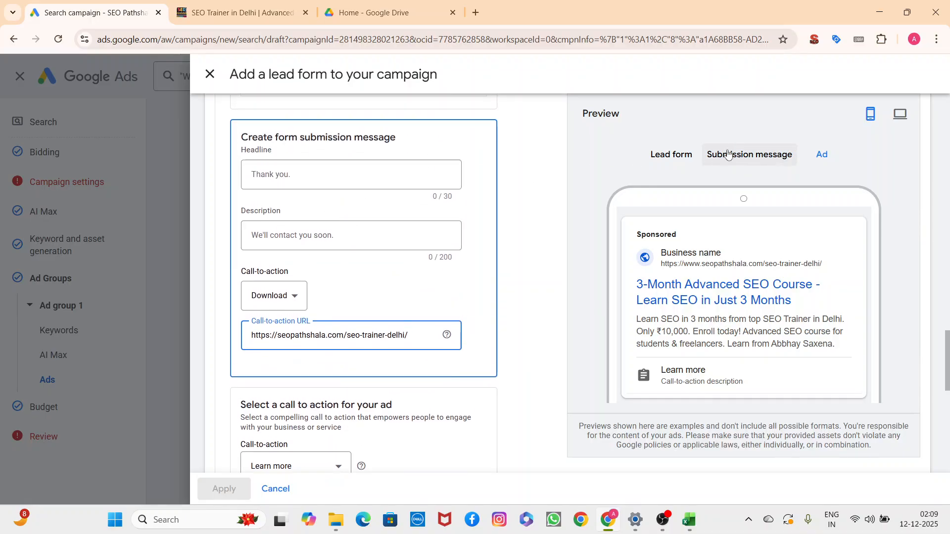
{"action": "scroll", "coordinate": [283, 414], "scroll_direction": "down", "scroll_amount": 2}
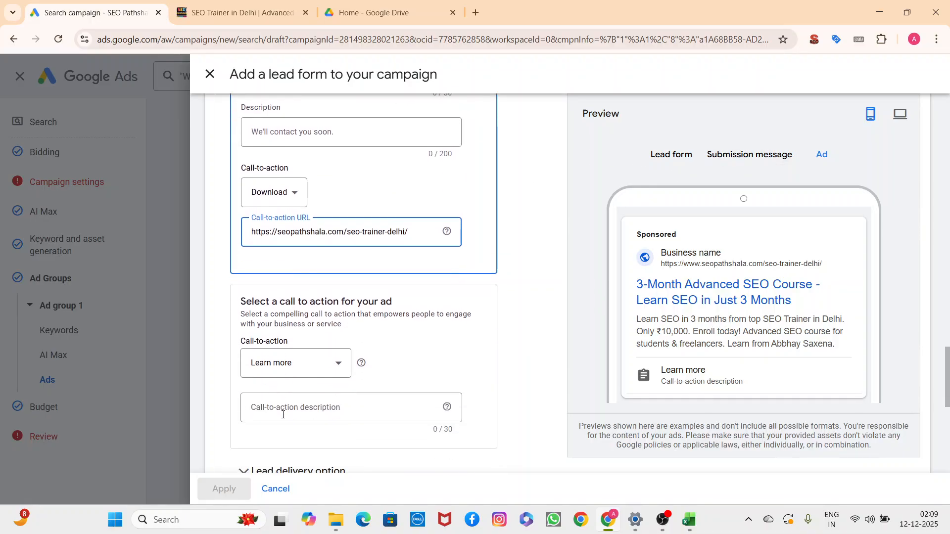
{"action": "left_click", "coordinate": [322, 365]}
{"action": "scroll", "coordinate": [308, 303], "scroll_direction": "down", "scroll_amount": 3}
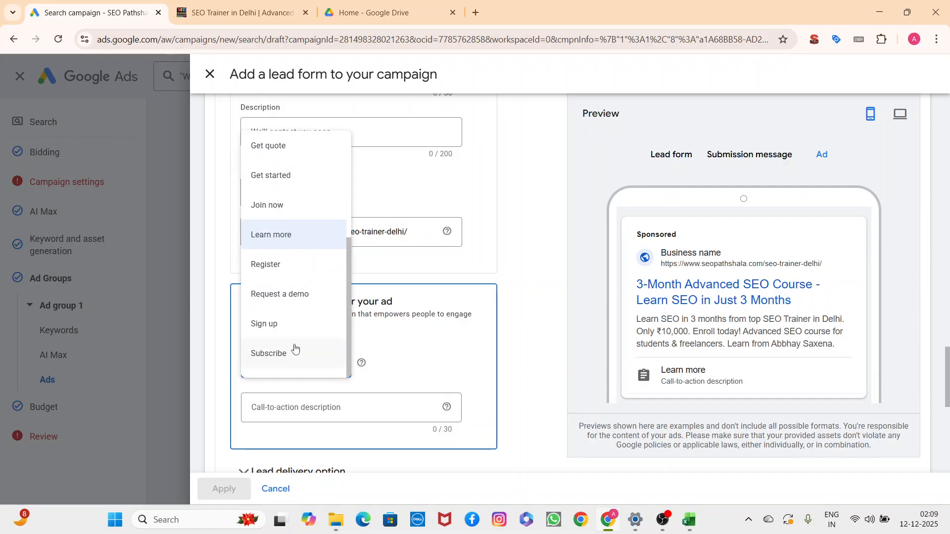
{"action": "scroll", "coordinate": [295, 349], "scroll_direction": "up", "scroll_amount": 4}
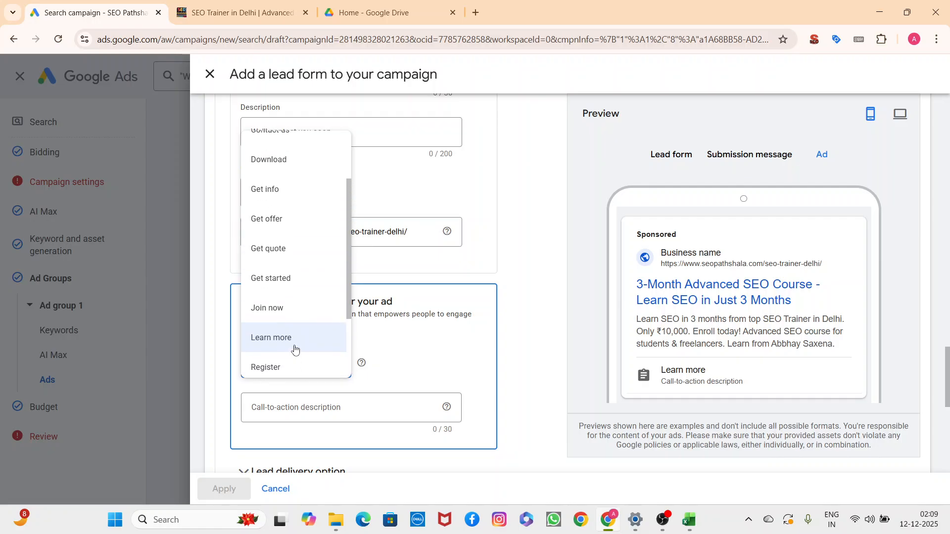
{"action": "left_click", "coordinate": [294, 251]}
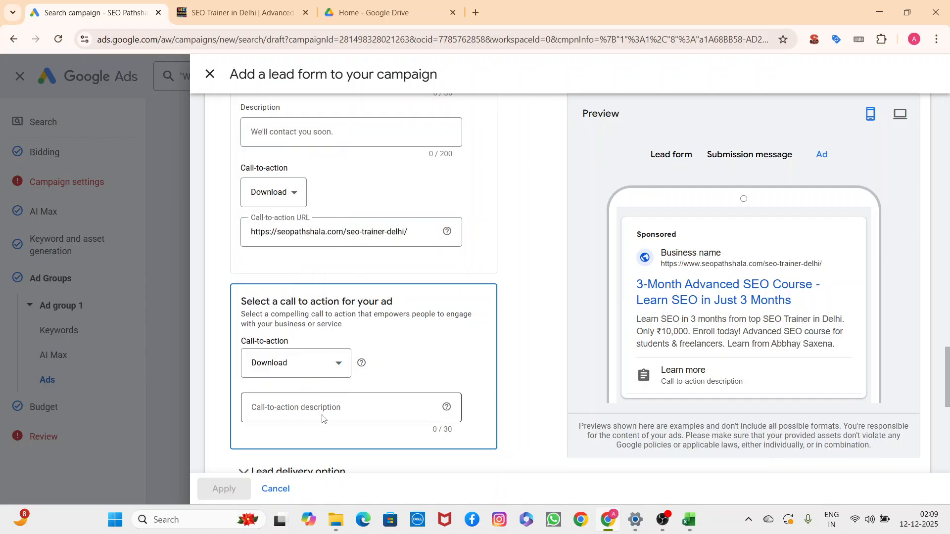
Enter 'Kindly download all docs & pdf' as the call-to-action description
{"action": "left_click", "coordinate": [321, 408]}
{"action": "type", "text": "Kindly do"}
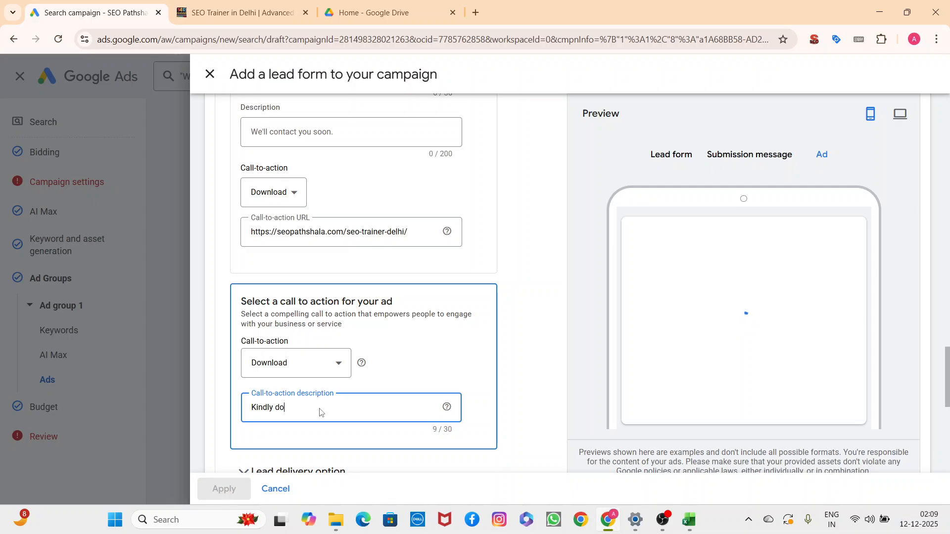
{"action": "type", "text": "wnload all"}
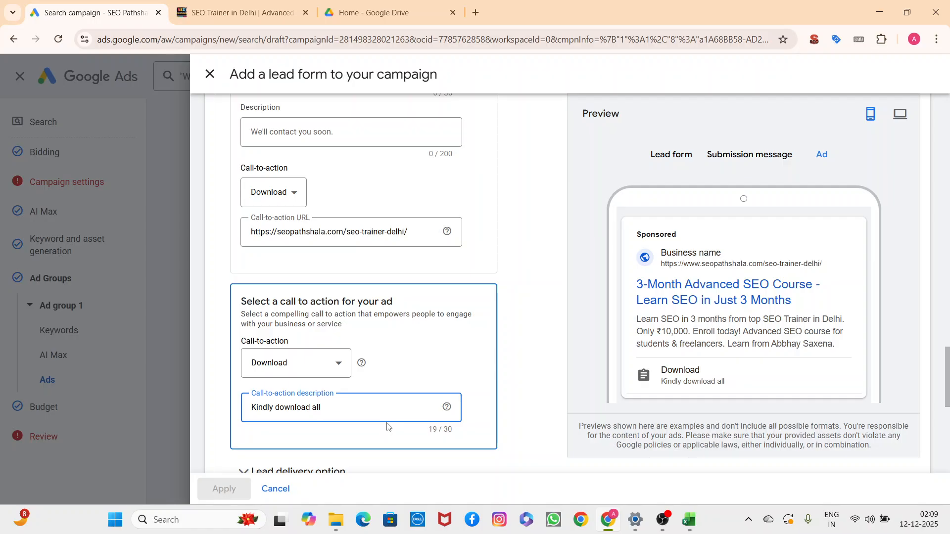
{"action": "type", "text": "docs & pdf"}
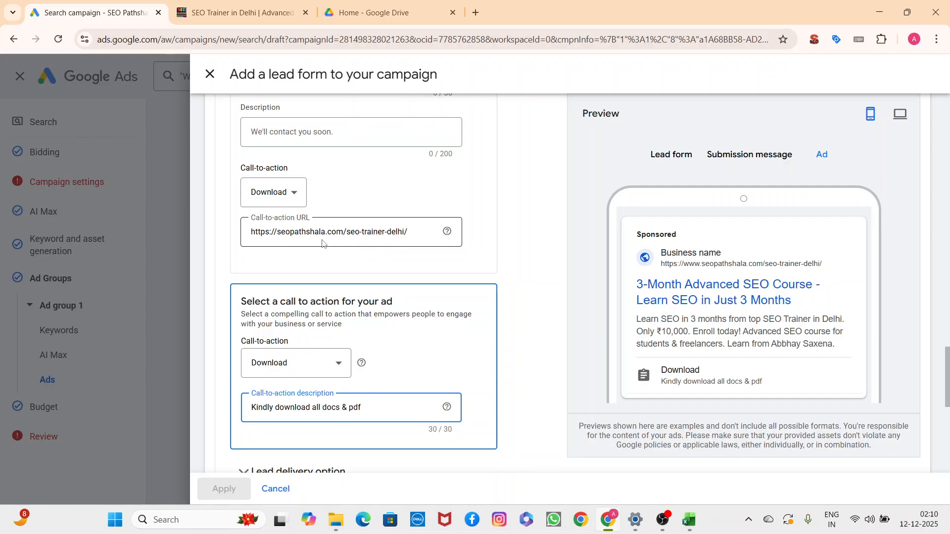
Review the rest of the lead form and preview the ad with it
{"action": "scroll", "coordinate": [418, 375], "scroll_direction": "down", "scroll_amount": 4}
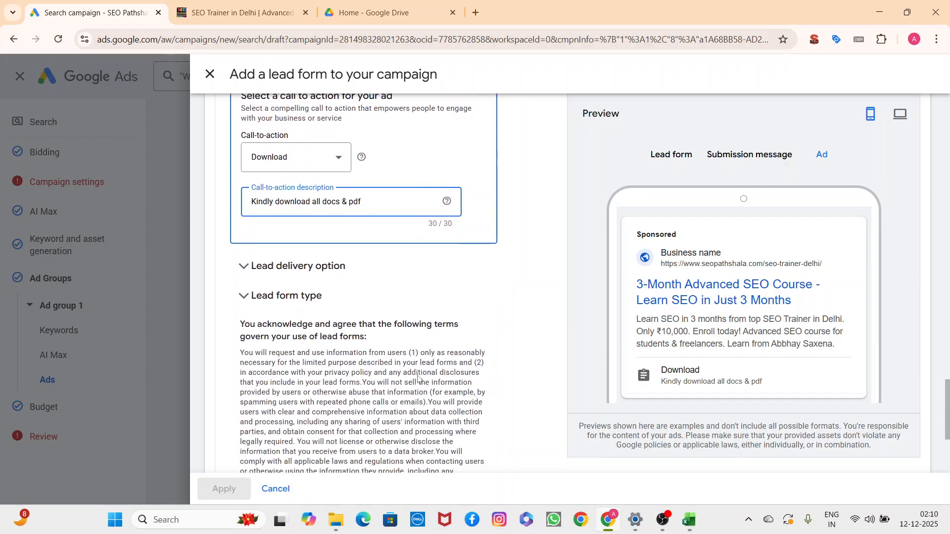
{"action": "scroll", "coordinate": [418, 375], "scroll_direction": "up", "scroll_amount": 4}
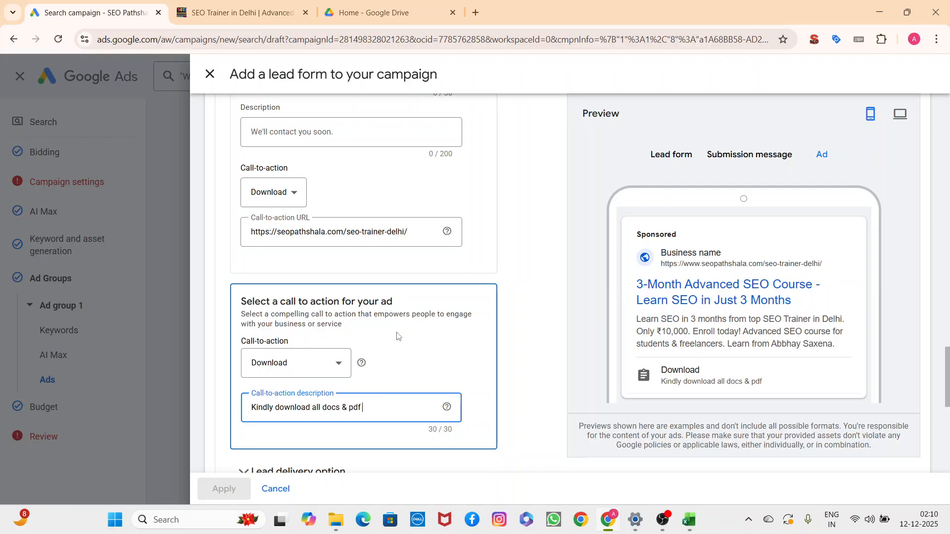
{"action": "scroll", "coordinate": [398, 336], "scroll_direction": "down", "scroll_amount": 2}
{"action": "scroll", "coordinate": [398, 336], "scroll_direction": "down", "scroll_amount": 2}
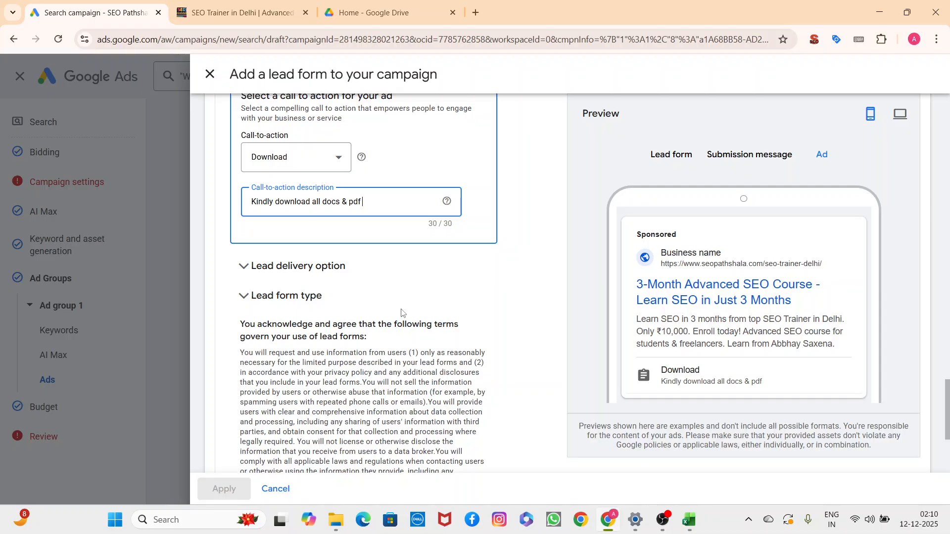
{"action": "left_click", "coordinate": [355, 19]}
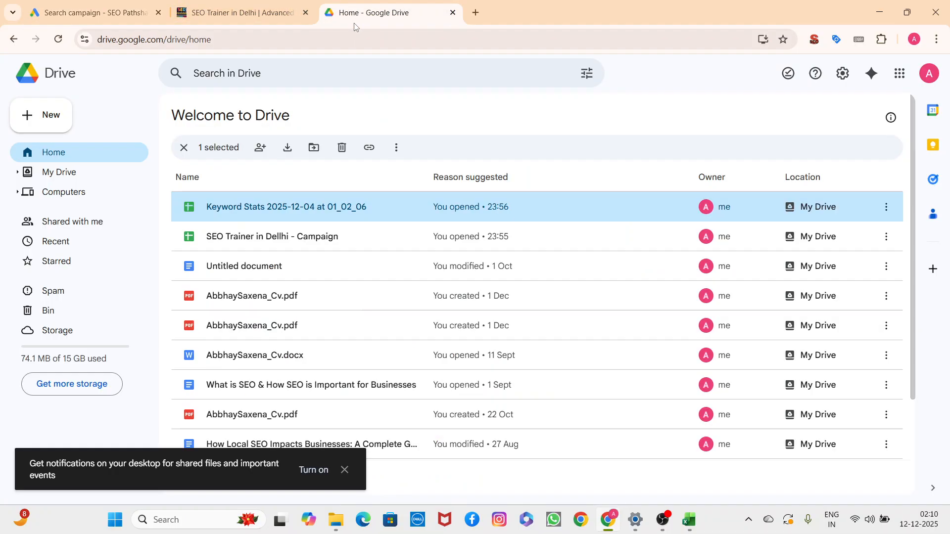
{"action": "left_click", "coordinate": [94, 12]}
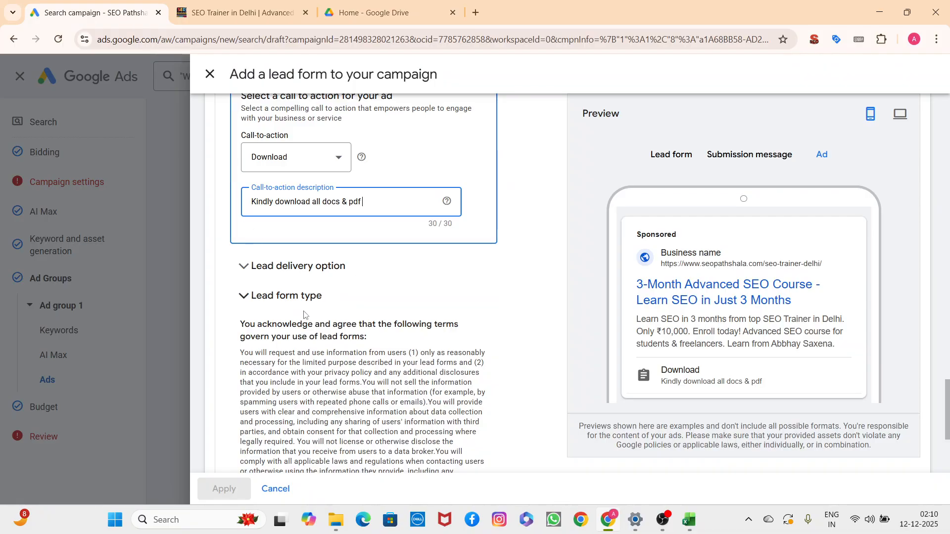
{"action": "scroll", "coordinate": [460, 281], "scroll_direction": "up", "scroll_amount": 10}
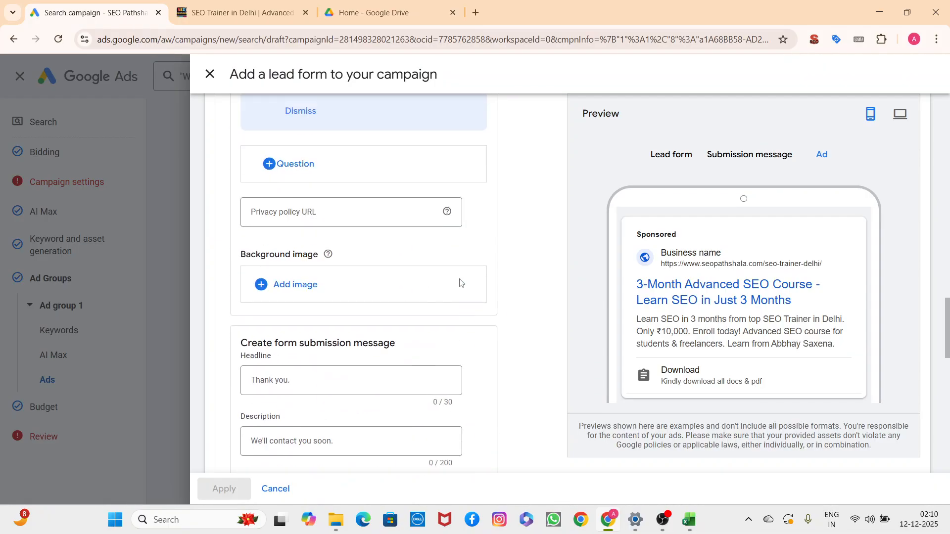
{"action": "scroll", "coordinate": [425, 267], "scroll_direction": "up", "scroll_amount": 6}
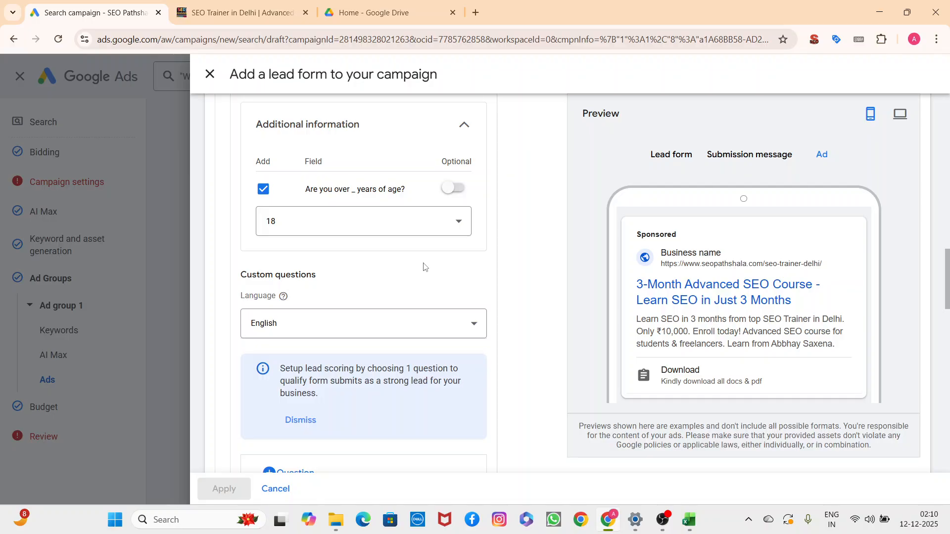
{"action": "scroll", "coordinate": [424, 267], "scroll_direction": "down", "scroll_amount": 15}
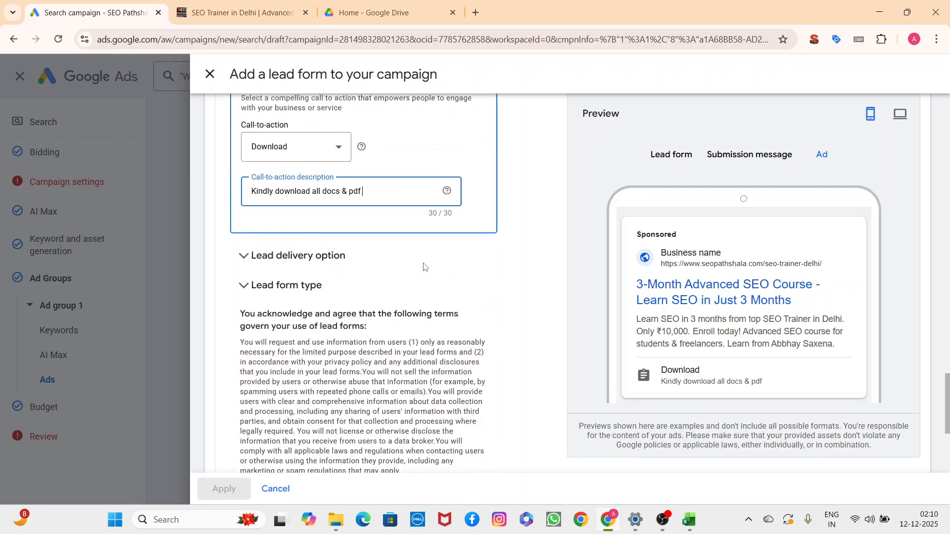
{"action": "left_click", "coordinate": [835, 160]}
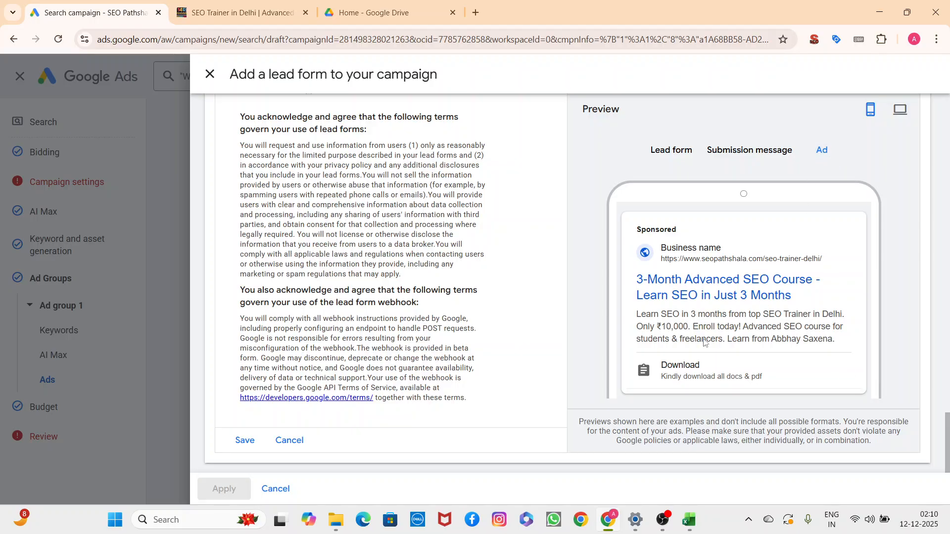
Try saving the lead form, then close it without adding it
{"action": "left_click", "coordinate": [247, 443]}
{"action": "left_click", "coordinate": [249, 443]}
{"action": "left_click", "coordinate": [209, 76]}
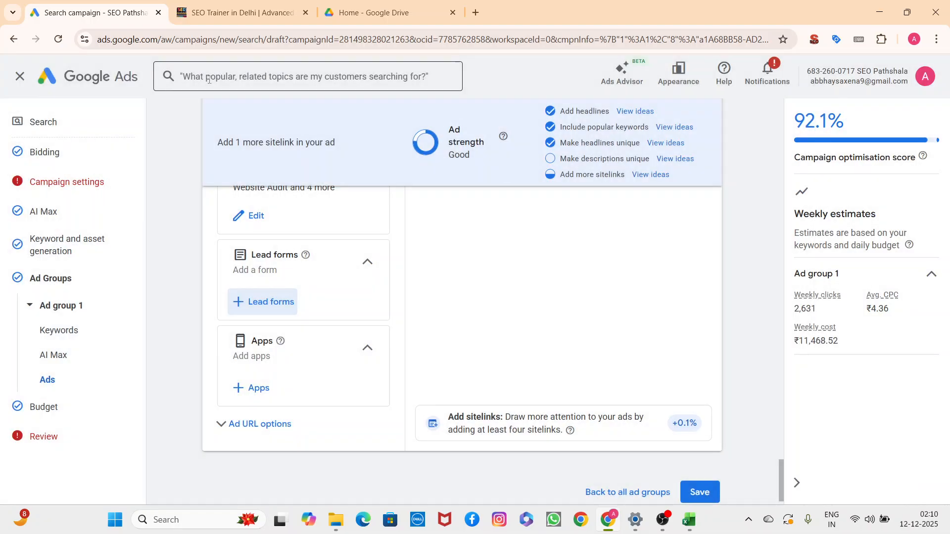
Save the ad and return to the ad group summary
{"action": "scroll", "coordinate": [371, 330], "scroll_direction": "up", "scroll_amount": 5}
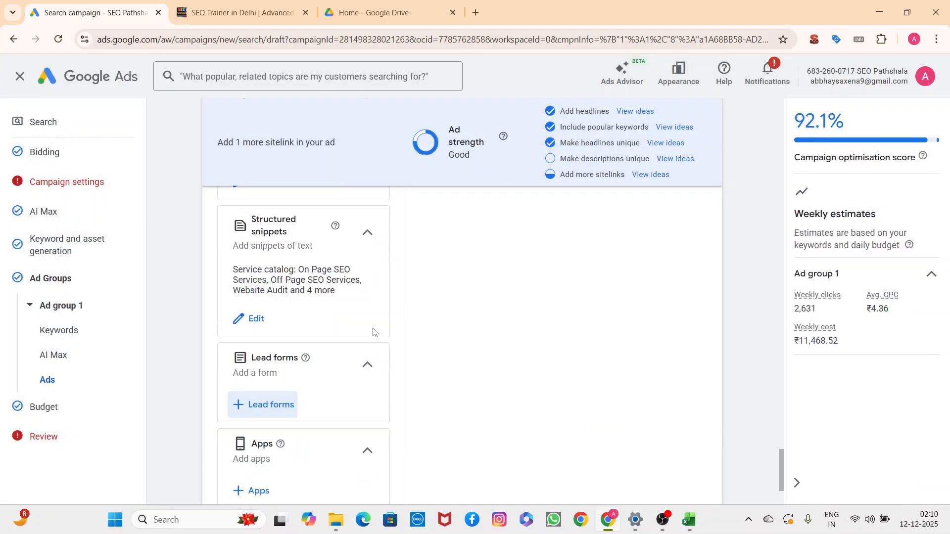
{"action": "scroll", "coordinate": [373, 332], "scroll_direction": "up", "scroll_amount": 8}
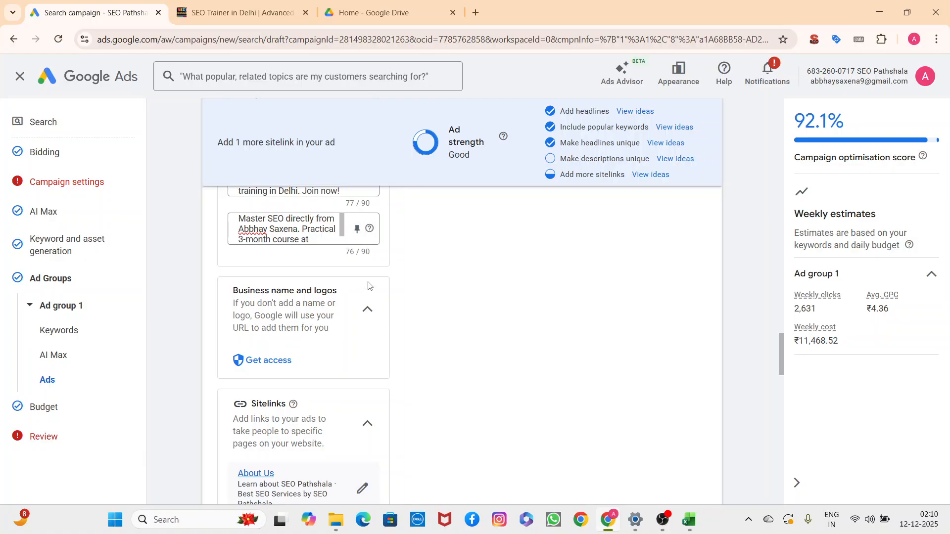
{"action": "scroll", "coordinate": [368, 355], "scroll_direction": "down", "scroll_amount": 8}
{"action": "scroll", "coordinate": [370, 361], "scroll_direction": "down", "scroll_amount": 8}
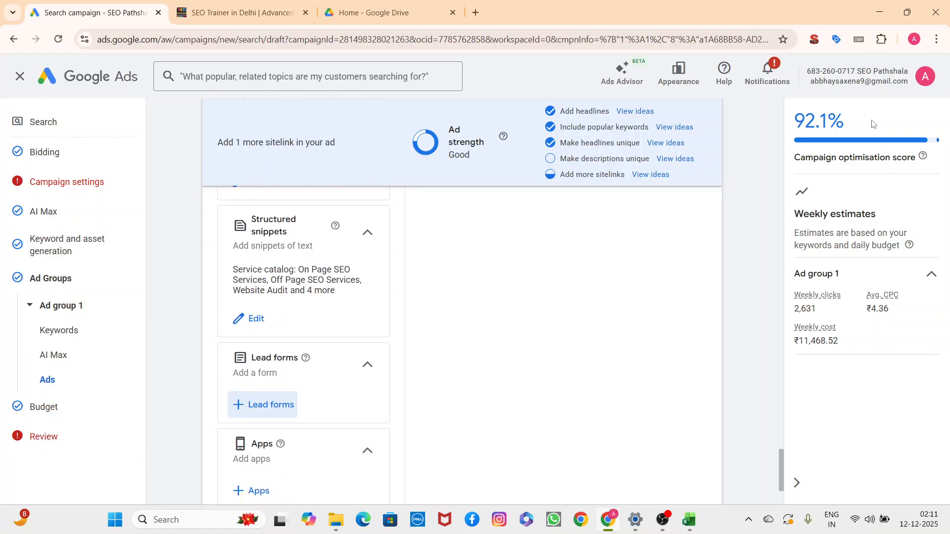
{"action": "scroll", "coordinate": [510, 381], "scroll_direction": "down", "scroll_amount": 3}
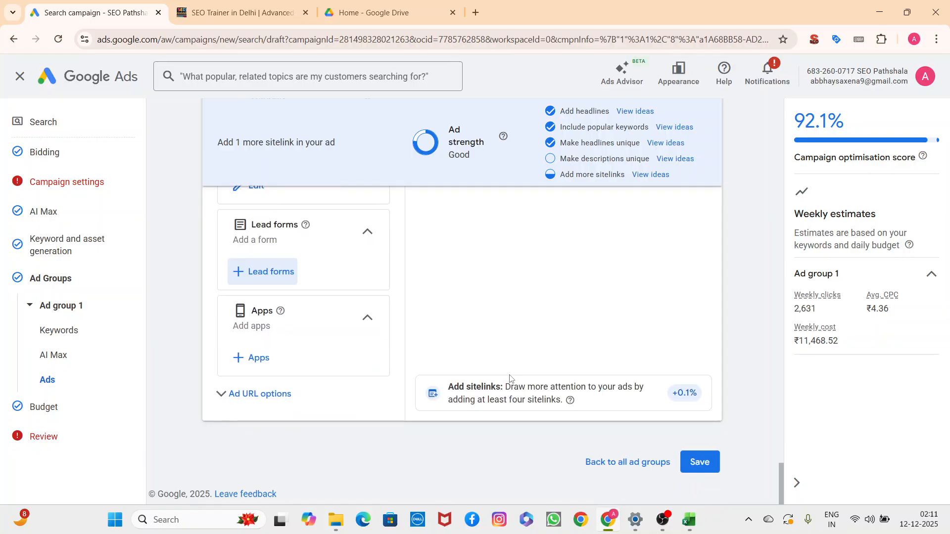
{"action": "left_click", "coordinate": [700, 466]}
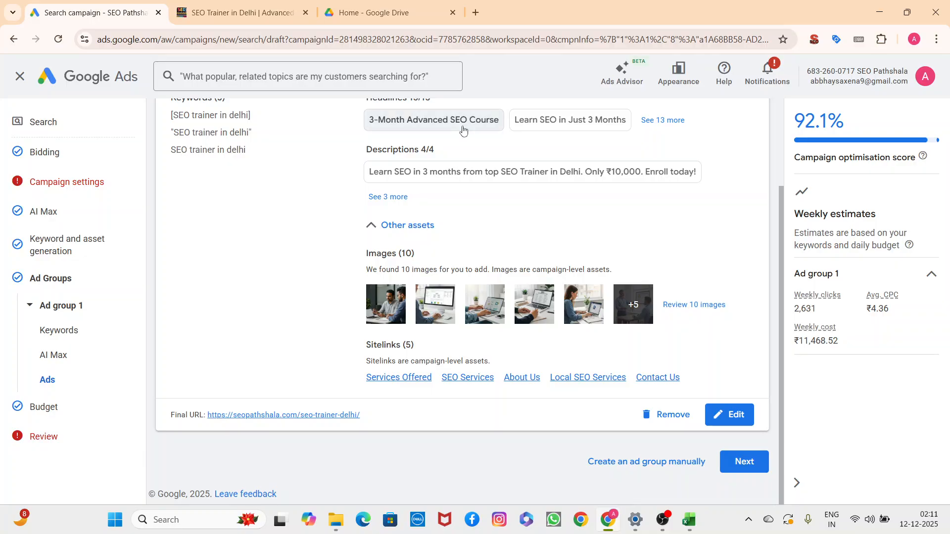
Reopen Ad group 1's ad for editing and save it again
{"action": "scroll", "coordinate": [512, 258], "scroll_direction": "up", "scroll_amount": 2}
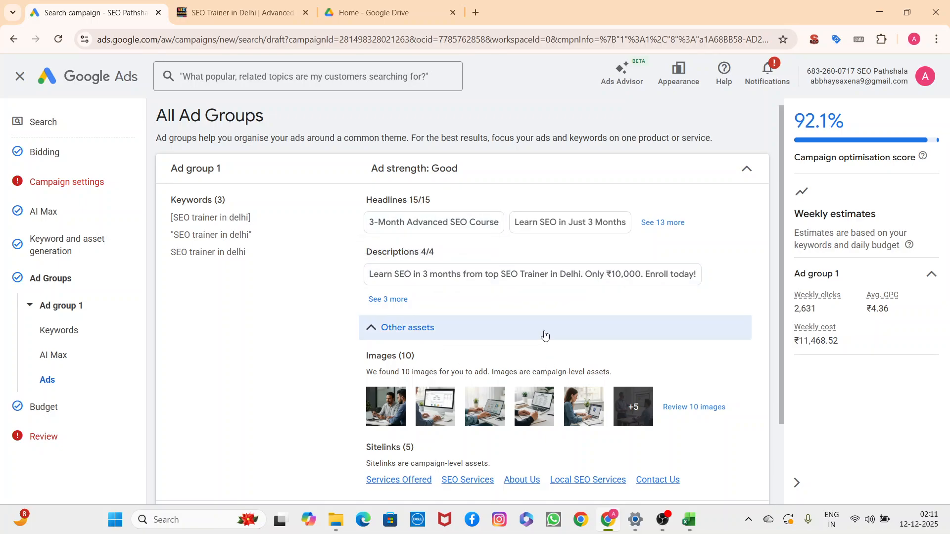
{"action": "scroll", "coordinate": [545, 333], "scroll_direction": "down", "scroll_amount": 2}
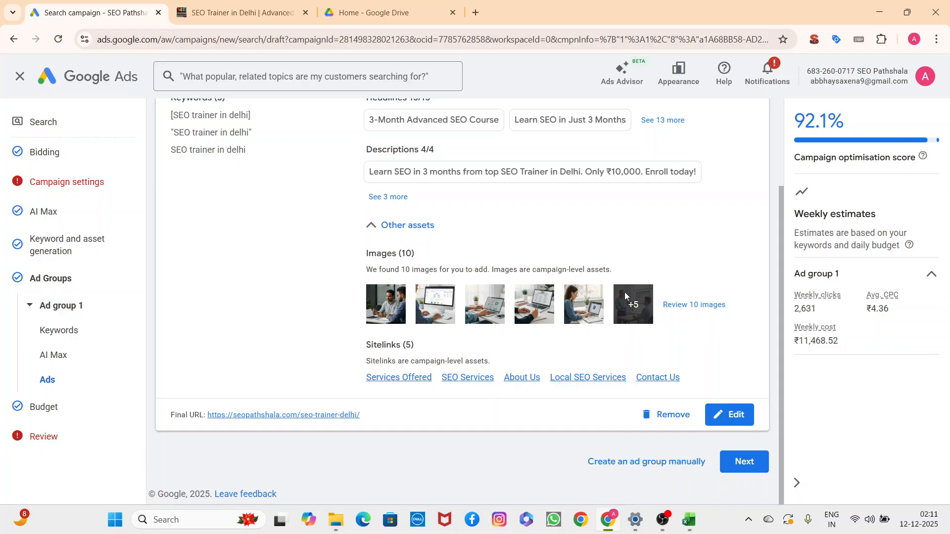
{"action": "left_click", "coordinate": [671, 305]}
{"action": "scroll", "coordinate": [583, 379], "scroll_direction": "down", "scroll_amount": 15}
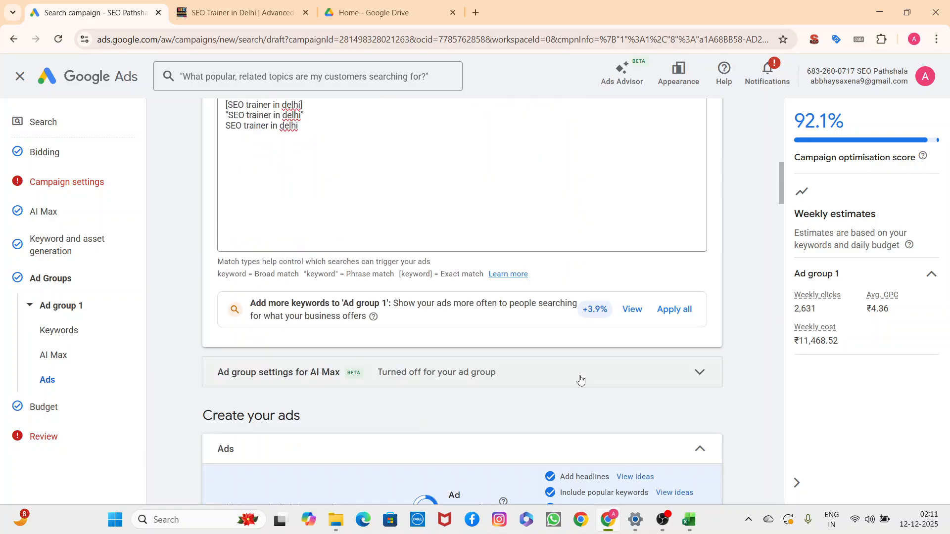
{"action": "scroll", "coordinate": [518, 429], "scroll_direction": "down", "scroll_amount": 15}
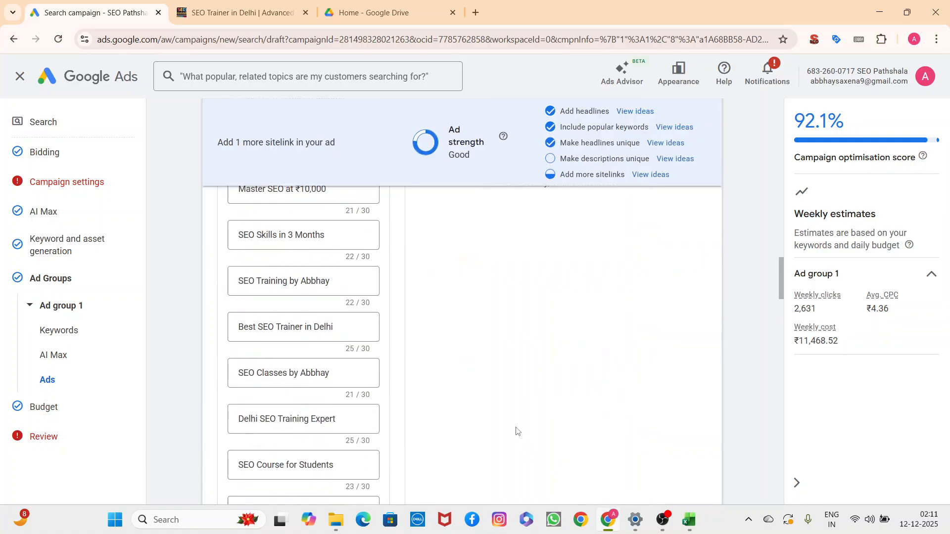
{"action": "scroll", "coordinate": [518, 430], "scroll_direction": "down", "scroll_amount": 8}
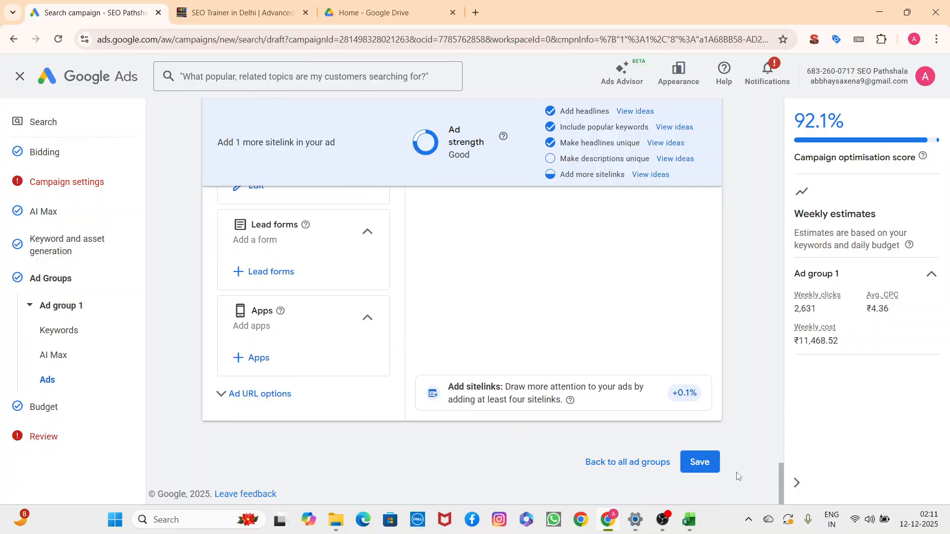
{"action": "left_click", "coordinate": [698, 463]}
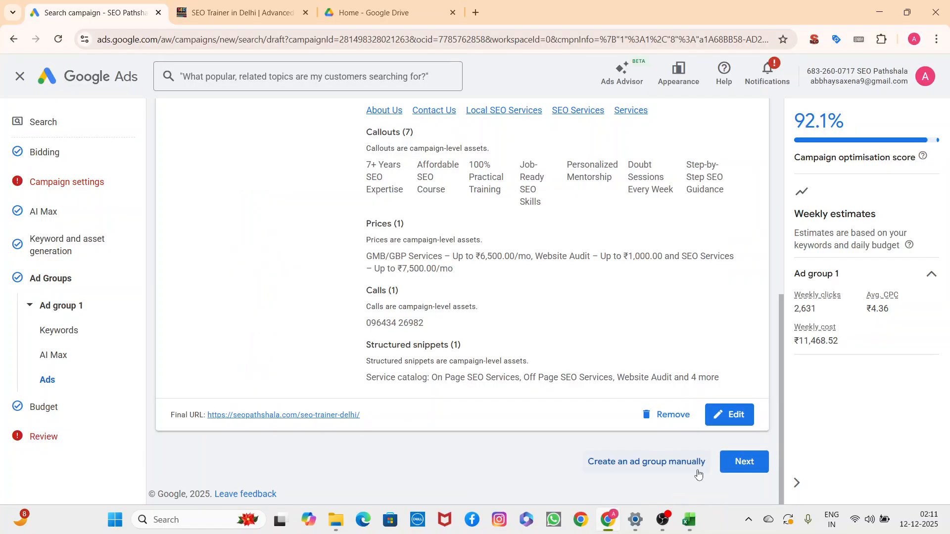
Scroll through the All Ad Groups summary of headlines, sitelinks, callouts, prices and snippets
{"action": "scroll", "coordinate": [662, 346], "scroll_direction": "up", "scroll_amount": 4}
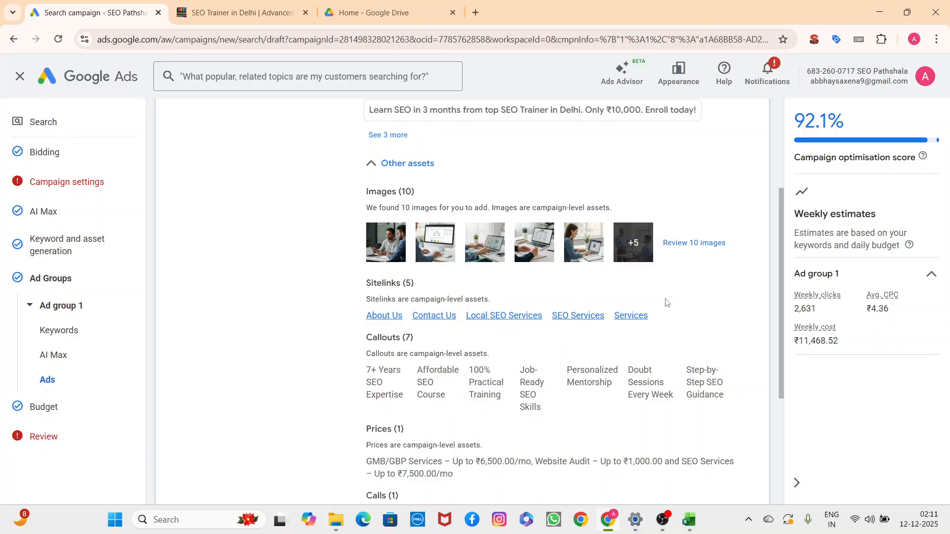
{"action": "scroll", "coordinate": [663, 306], "scroll_direction": "down", "scroll_amount": 4}
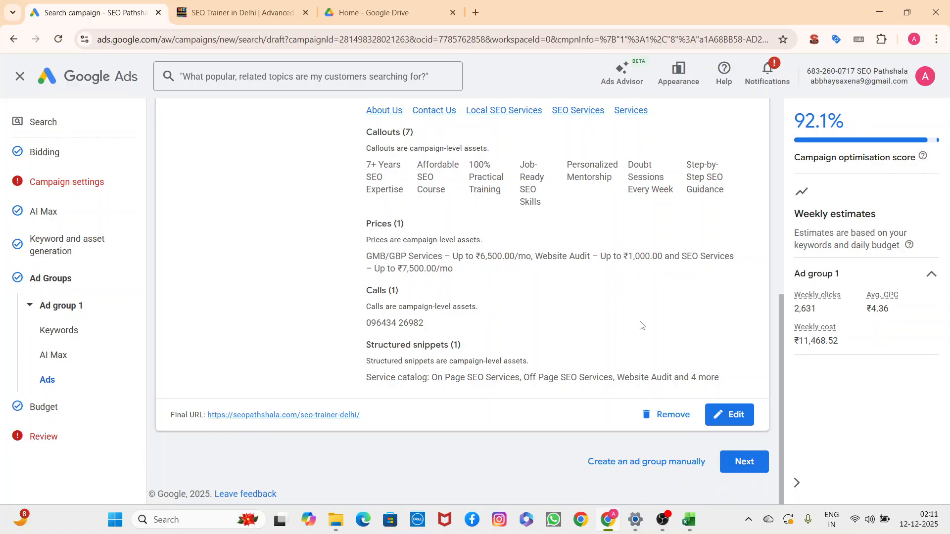
{"action": "scroll", "coordinate": [553, 339], "scroll_direction": "up", "scroll_amount": 2}
{"action": "scroll", "coordinate": [554, 340], "scroll_direction": "up", "scroll_amount": 5}
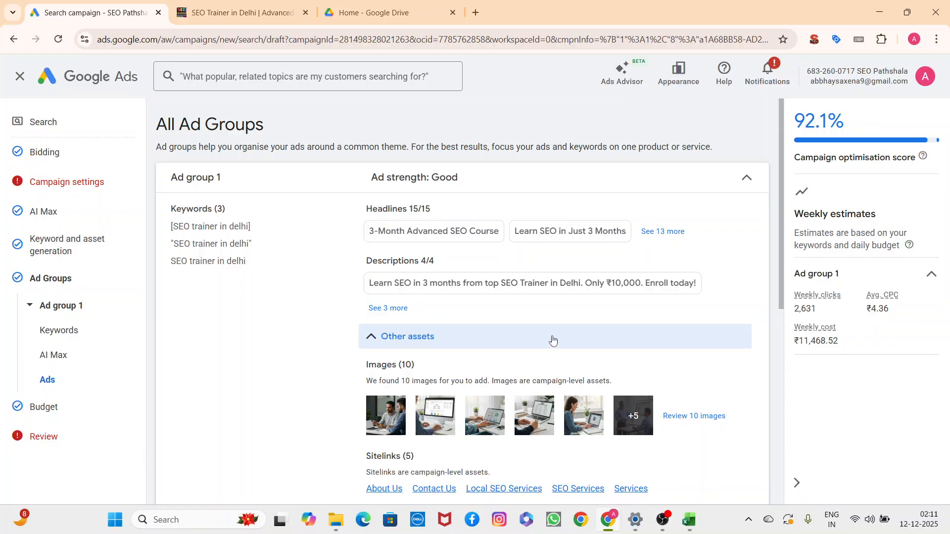
{"action": "scroll", "coordinate": [553, 343], "scroll_direction": "down", "scroll_amount": 2}
{"action": "scroll", "coordinate": [551, 340], "scroll_direction": "up", "scroll_amount": 2}
{"action": "scroll", "coordinate": [550, 346], "scroll_direction": "down", "scroll_amount": 7}
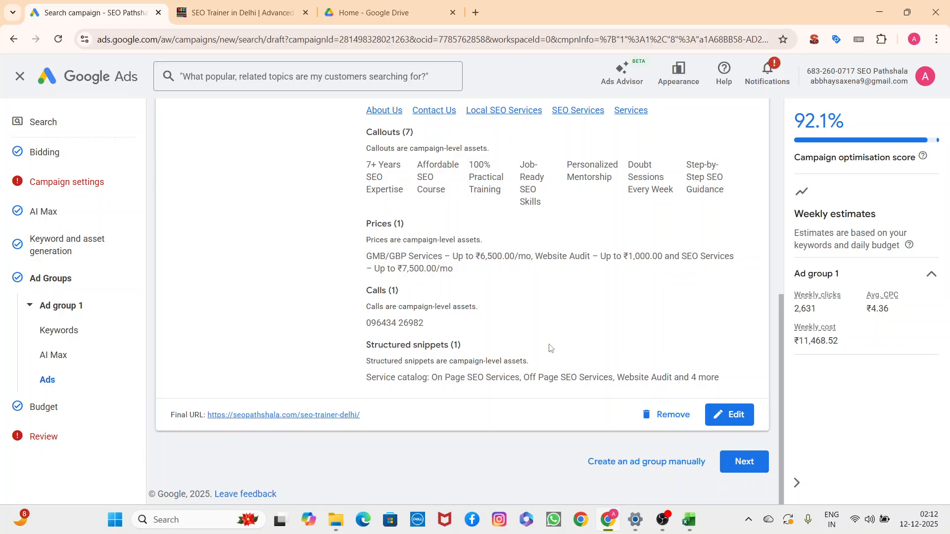
{"action": "scroll", "coordinate": [430, 190], "scroll_direction": "up", "scroll_amount": 7}
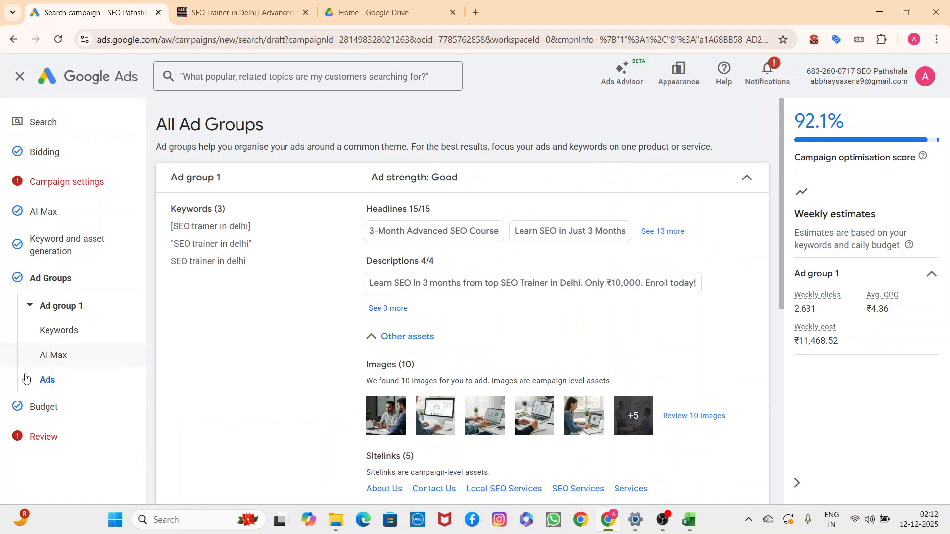
Open Ad group 1 and scroll through the ad's asset sections
{"action": "left_click", "coordinate": [67, 342]}
{"action": "scroll", "coordinate": [578, 359], "scroll_direction": "down", "scroll_amount": 15}
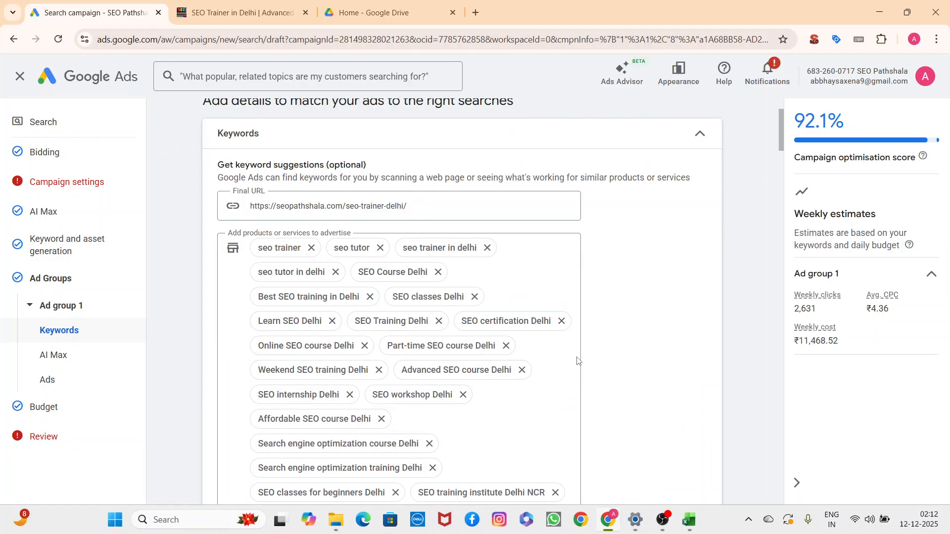
{"action": "scroll", "coordinate": [330, 420], "scroll_direction": "down", "scroll_amount": 6}
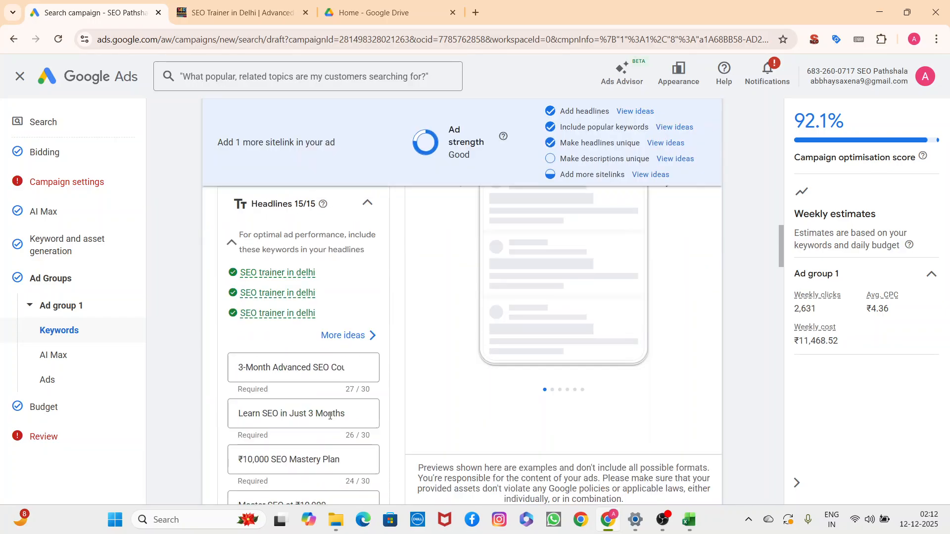
{"action": "scroll", "coordinate": [330, 419], "scroll_direction": "down", "scroll_amount": 12}
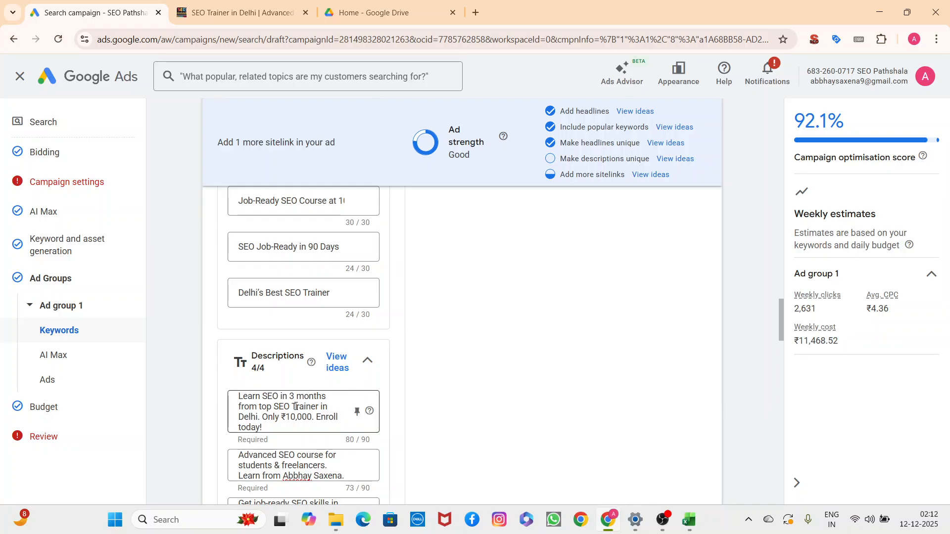
{"action": "scroll", "coordinate": [296, 410], "scroll_direction": "down", "scroll_amount": 8}
{"action": "scroll", "coordinate": [298, 408], "scroll_direction": "down", "scroll_amount": 8}
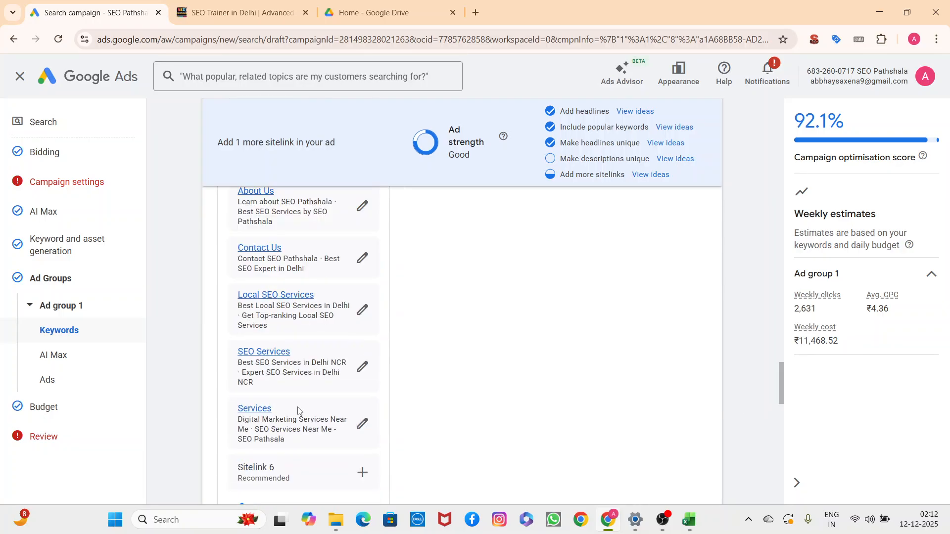
{"action": "scroll", "coordinate": [291, 440], "scroll_direction": "down", "scroll_amount": 4}
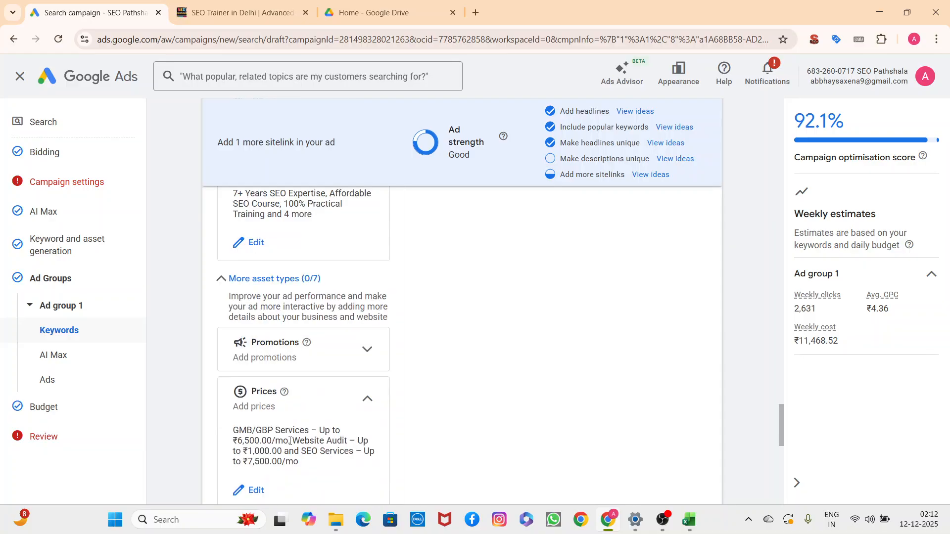
{"action": "scroll", "coordinate": [289, 441], "scroll_direction": "up", "scroll_amount": 8}
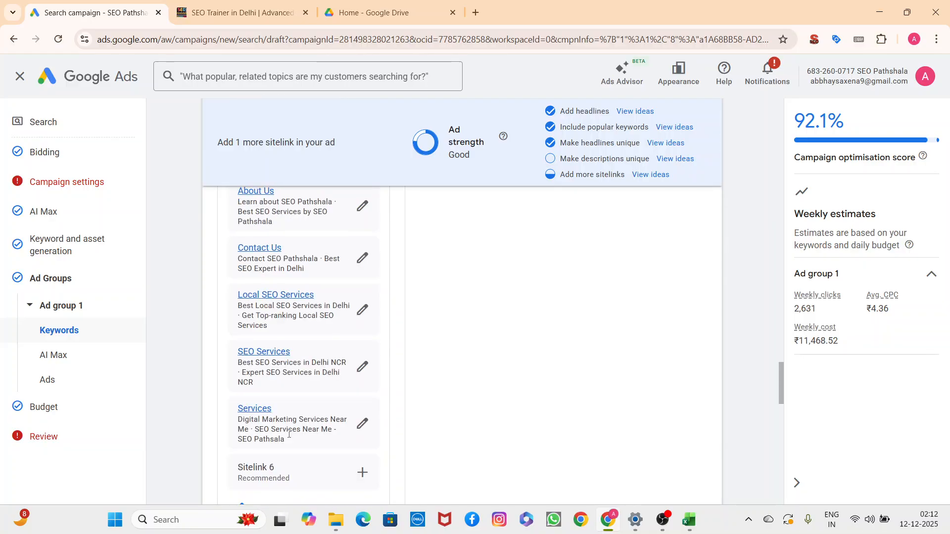
{"action": "scroll", "coordinate": [292, 430], "scroll_direction": "up", "scroll_amount": 4}
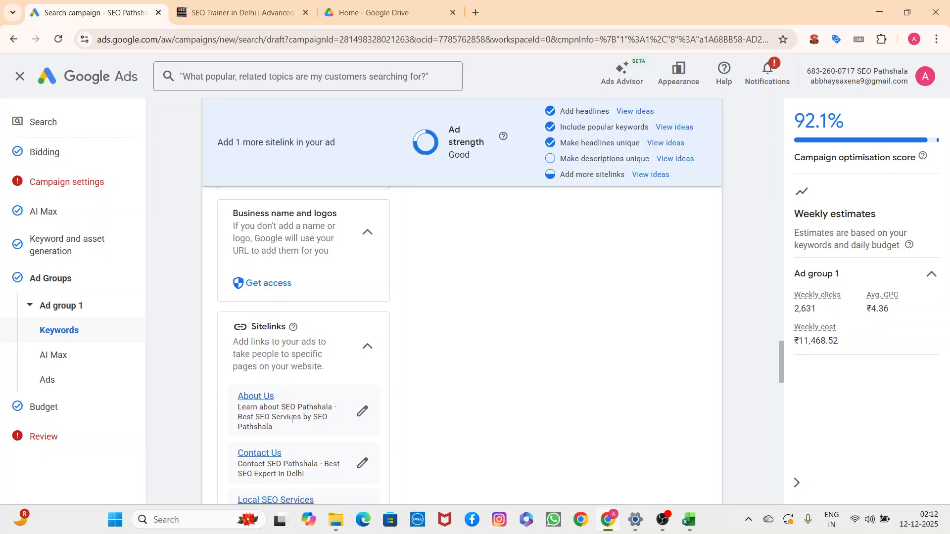
{"action": "scroll", "coordinate": [292, 429], "scroll_direction": "up", "scroll_amount": 2}
{"action": "scroll", "coordinate": [292, 426], "scroll_direction": "down", "scroll_amount": 4}
{"action": "scroll", "coordinate": [292, 423], "scroll_direction": "down", "scroll_amount": 5}
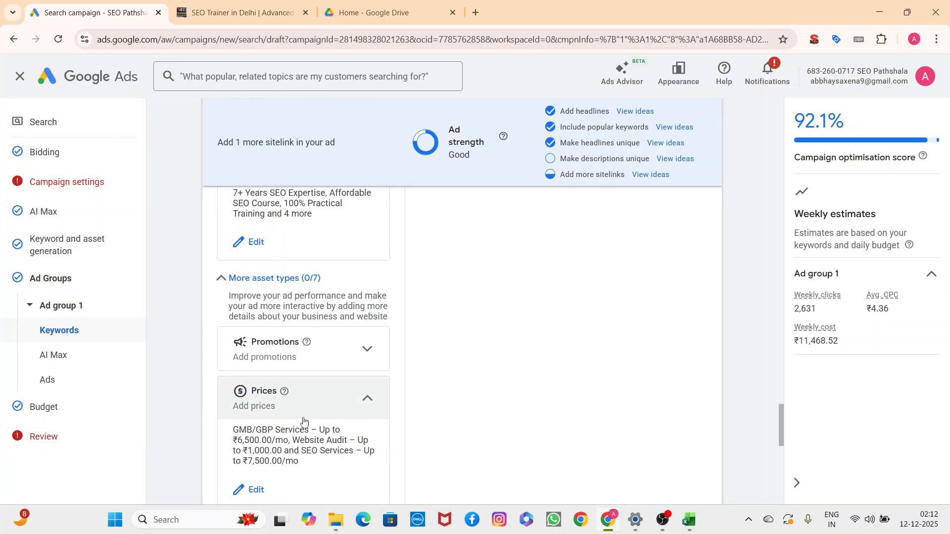
{"action": "scroll", "coordinate": [304, 421], "scroll_direction": "up", "scroll_amount": 3}
{"action": "scroll", "coordinate": [306, 423], "scroll_direction": "down", "scroll_amount": 3}
{"action": "scroll", "coordinate": [307, 424], "scroll_direction": "up", "scroll_amount": 1}
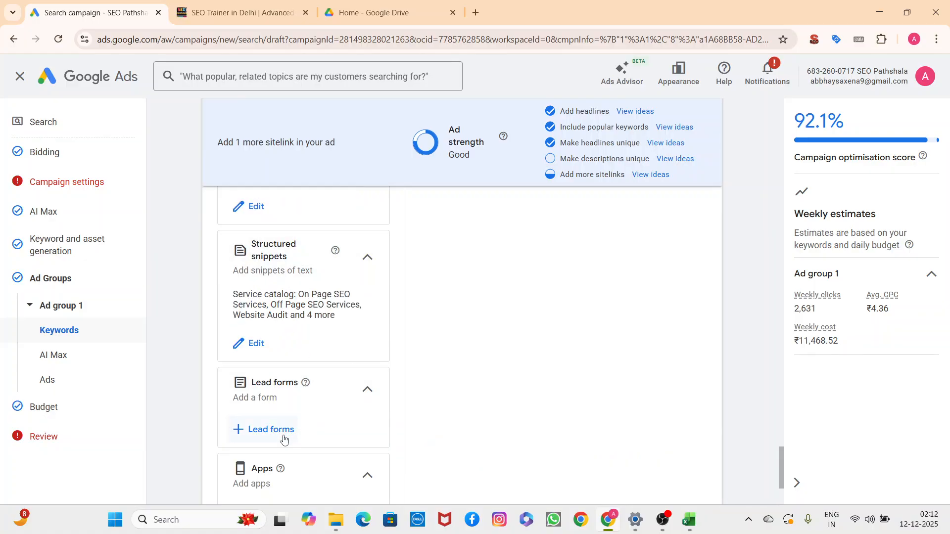
{"action": "scroll", "coordinate": [291, 439], "scroll_direction": "down", "scroll_amount": 2}
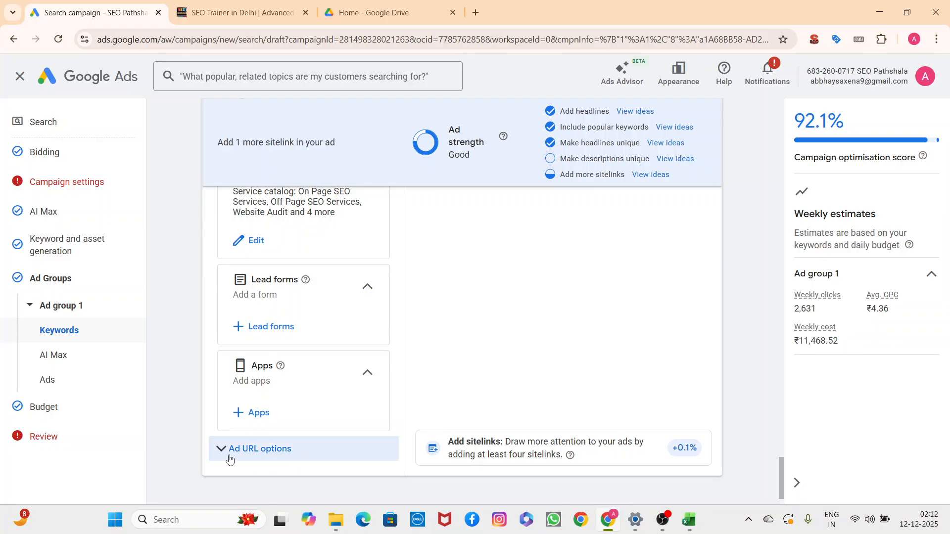
Expand and collapse the Ad URL options, then save the ad
{"action": "left_click", "coordinate": [254, 454]}
{"action": "scroll", "coordinate": [254, 454], "scroll_direction": "down", "scroll_amount": 2}
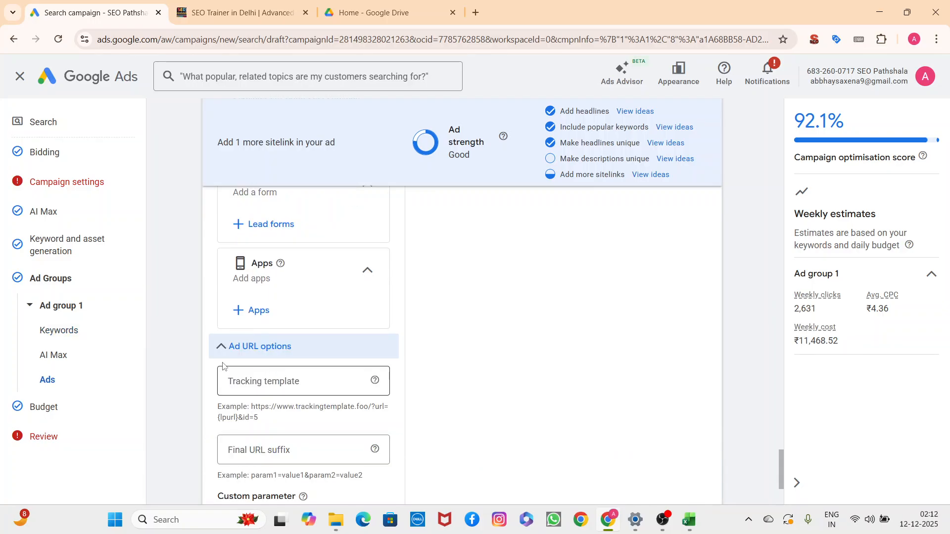
{"action": "left_click", "coordinate": [221, 346]}
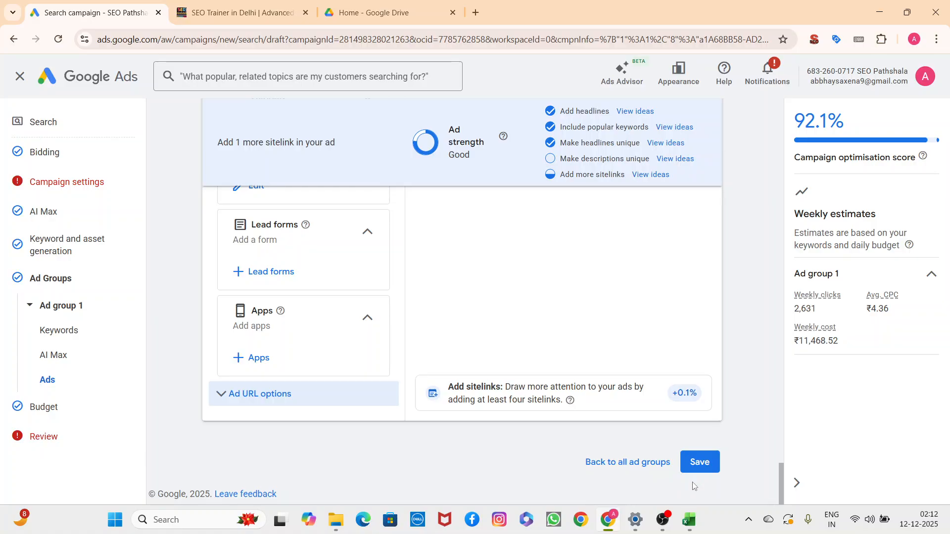
{"action": "left_click", "coordinate": [701, 471]}
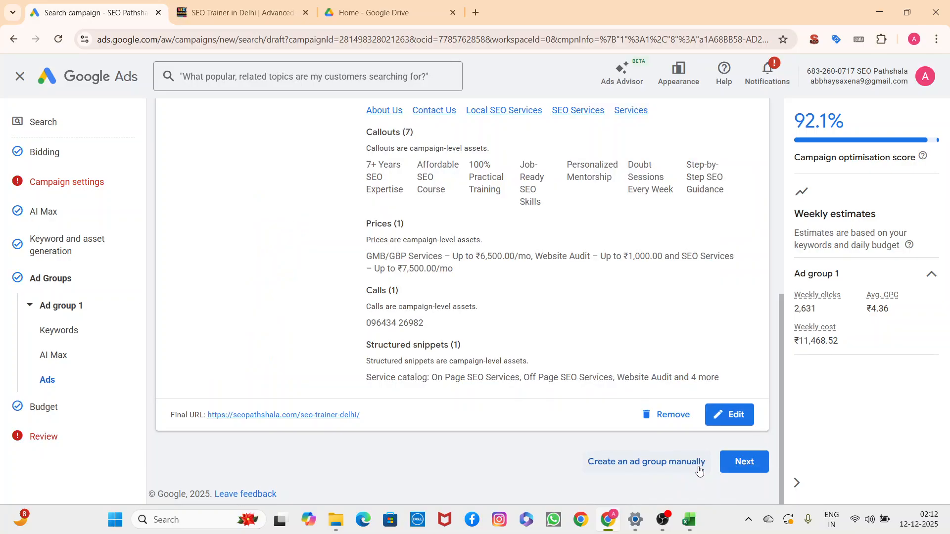
{"action": "scroll", "coordinate": [651, 329], "scroll_direction": "up", "scroll_amount": 4}
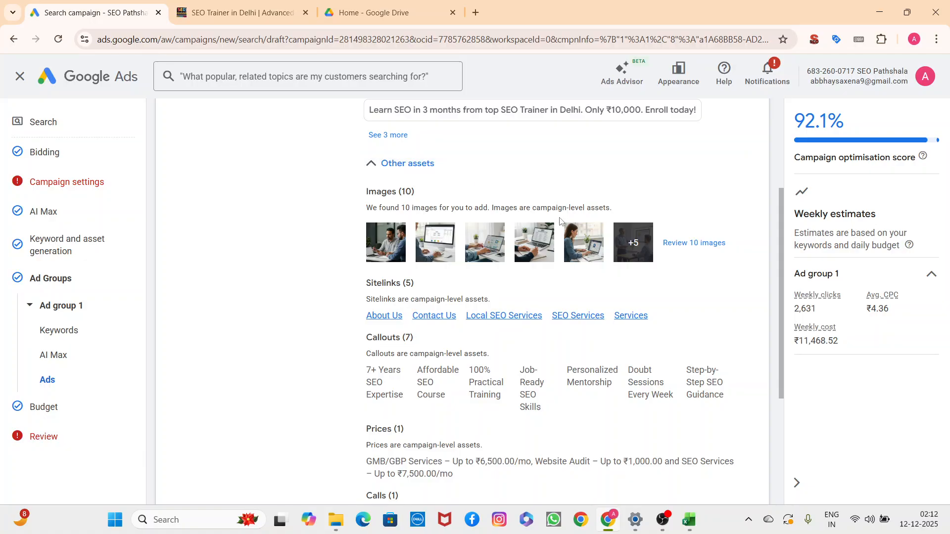
{"action": "scroll", "coordinate": [628, 363], "scroll_direction": "down", "scroll_amount": 4}
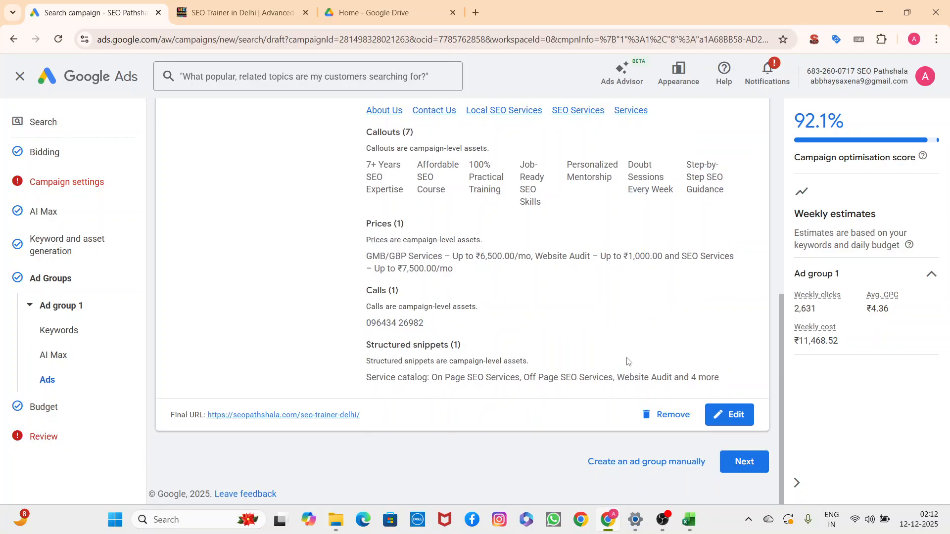
Go to the Budget step and enter a custom average daily budget of ₹200
{"action": "left_click", "coordinate": [745, 462]}
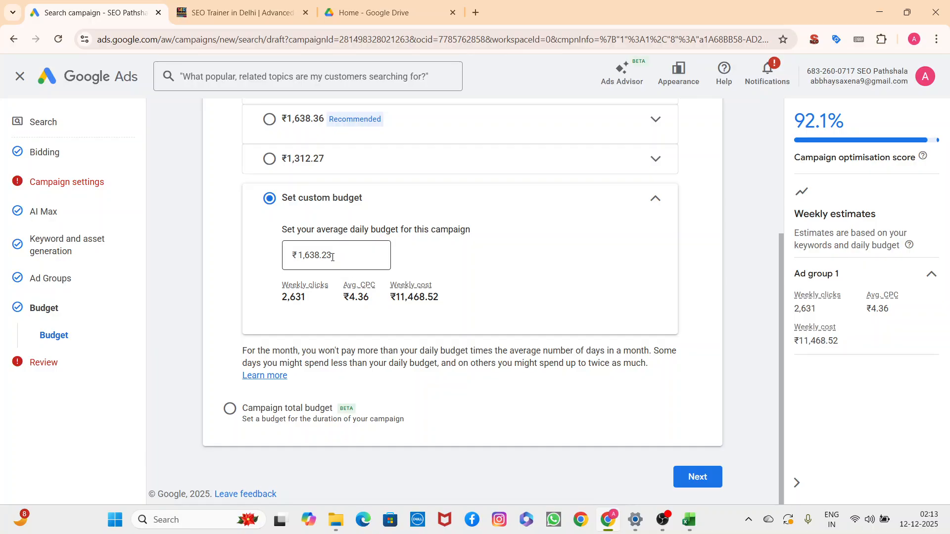
{"action": "double_click", "coordinate": [332, 255]}
{"action": "type", "text": "200"}
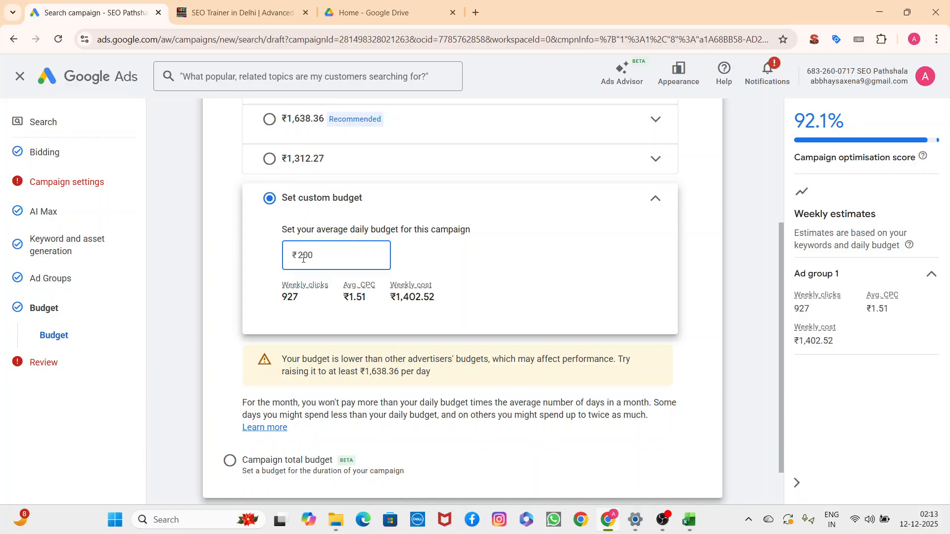
{"action": "scroll", "coordinate": [378, 473], "scroll_direction": "down", "scroll_amount": 1}
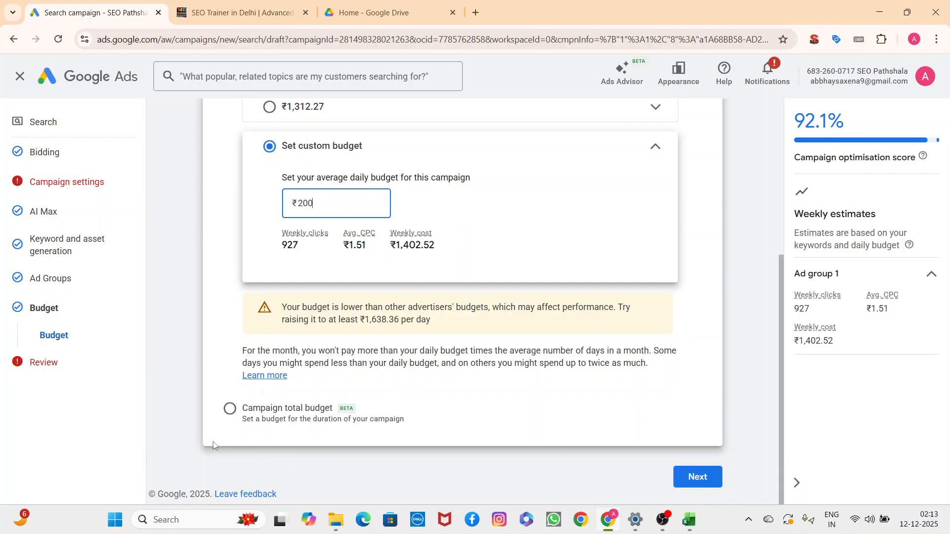
Switch to a ₹1000 campaign total budget and continue to the Review page
{"action": "left_click", "coordinate": [226, 412]}
{"action": "type", "text": "1000"}
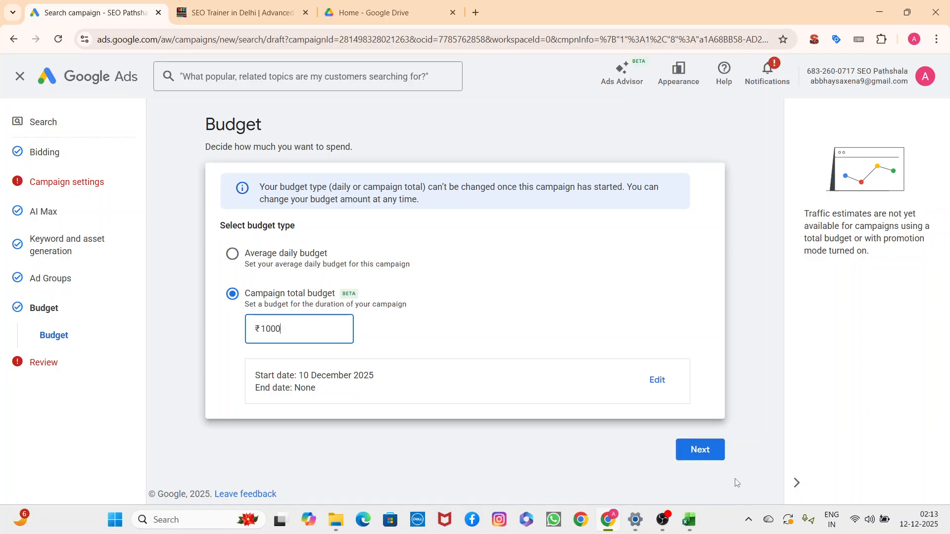
{"action": "left_click", "coordinate": [714, 459]}
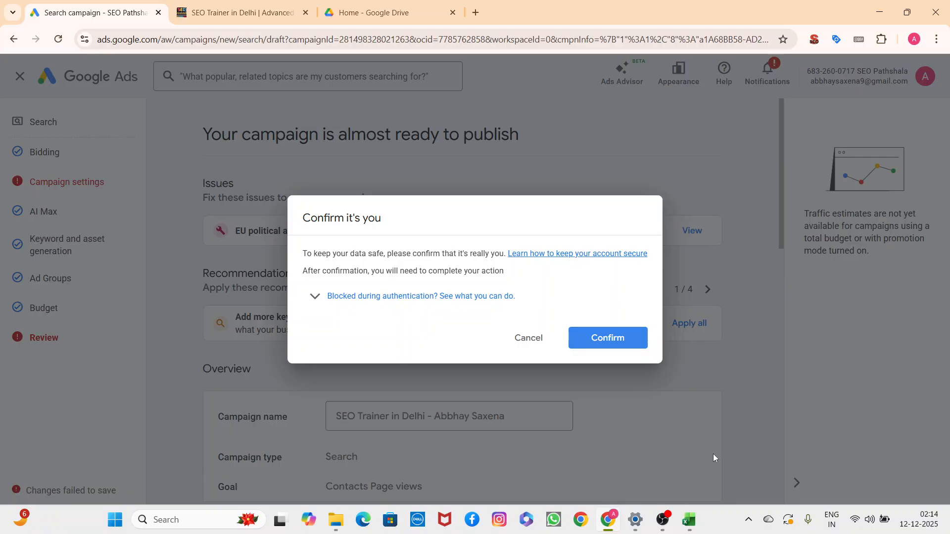
Confirm identity in the 'Confirm it's you' dialog and list more ways to verify
{"action": "left_click", "coordinate": [623, 344]}
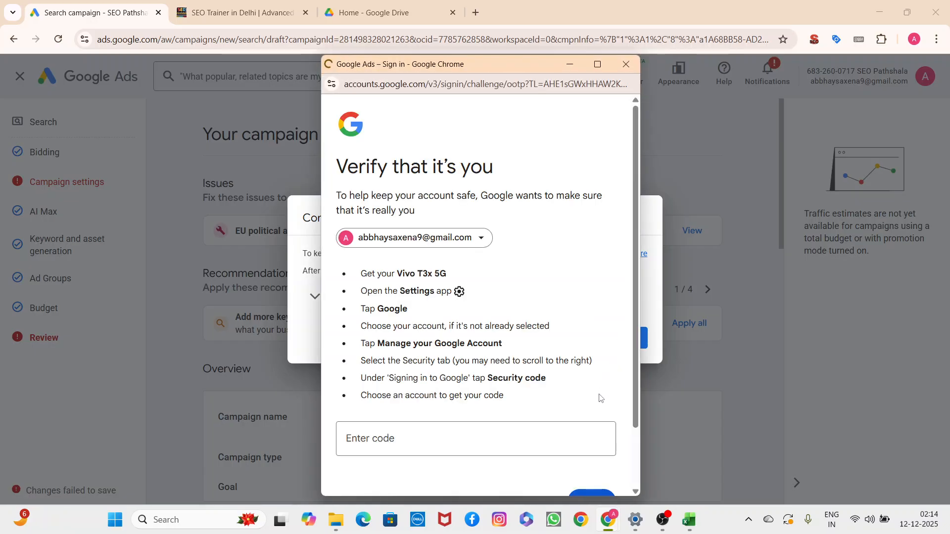
{"action": "scroll", "coordinate": [538, 404], "scroll_direction": "down", "scroll_amount": 1}
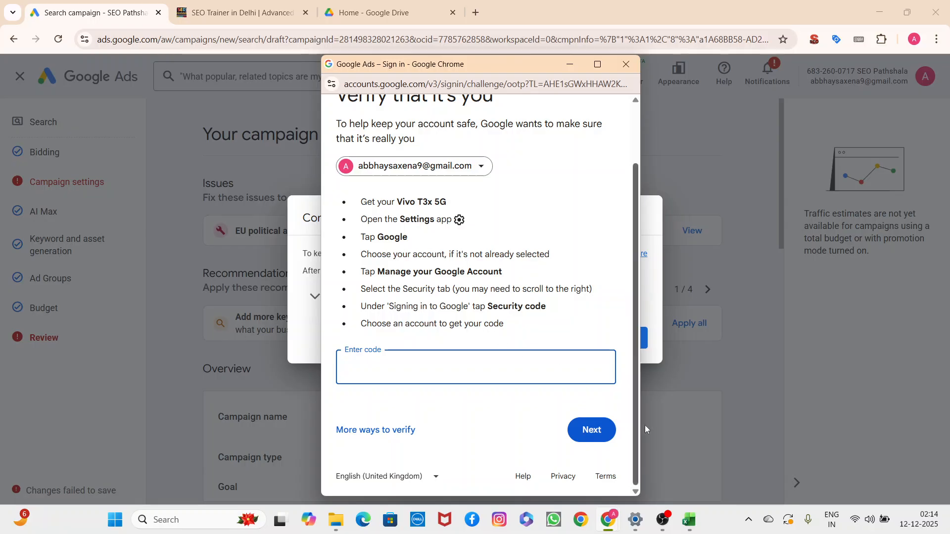
{"action": "scroll", "coordinate": [438, 336], "scroll_direction": "up", "scroll_amount": 2}
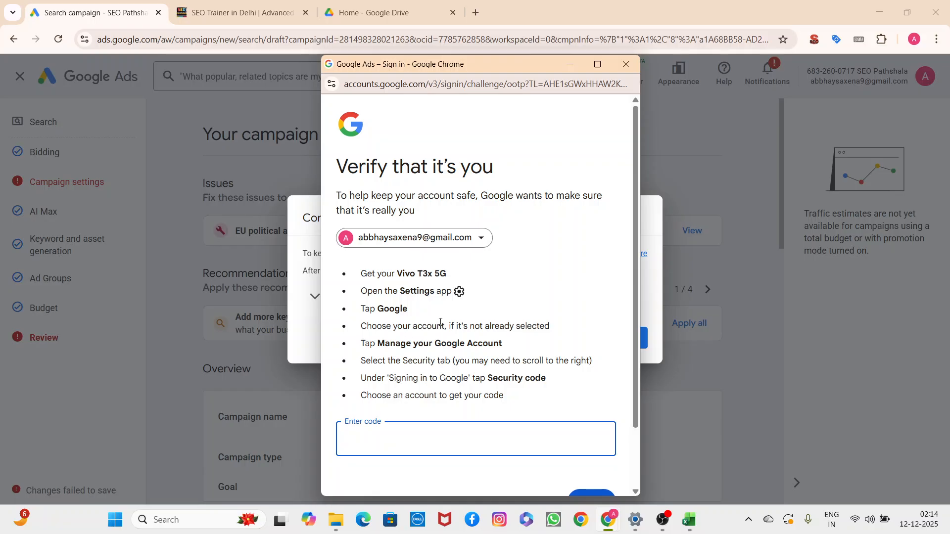
{"action": "scroll", "coordinate": [410, 357], "scroll_direction": "down", "scroll_amount": 2}
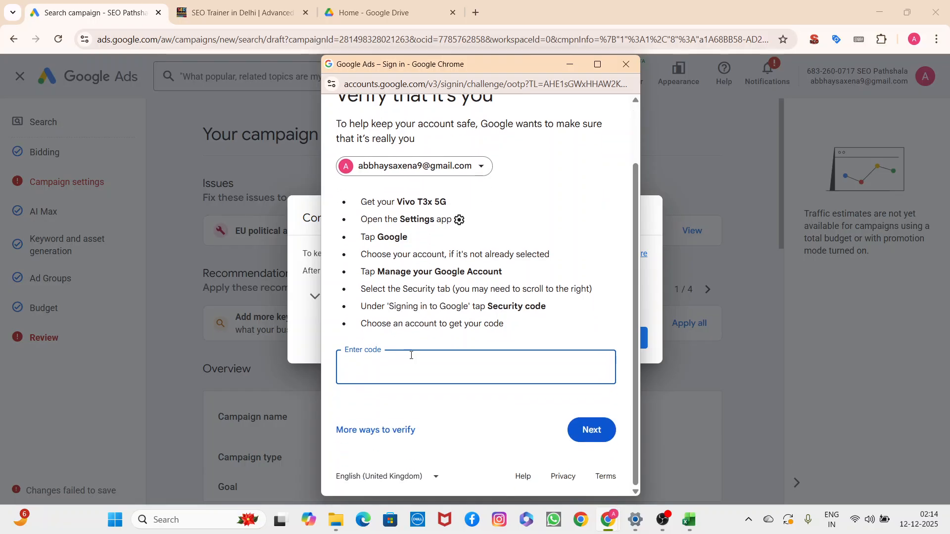
{"action": "scroll", "coordinate": [411, 356], "scroll_direction": "up", "scroll_amount": 1}
{"action": "scroll", "coordinate": [411, 355], "scroll_direction": "down", "scroll_amount": 1}
{"action": "left_click", "coordinate": [599, 439]}
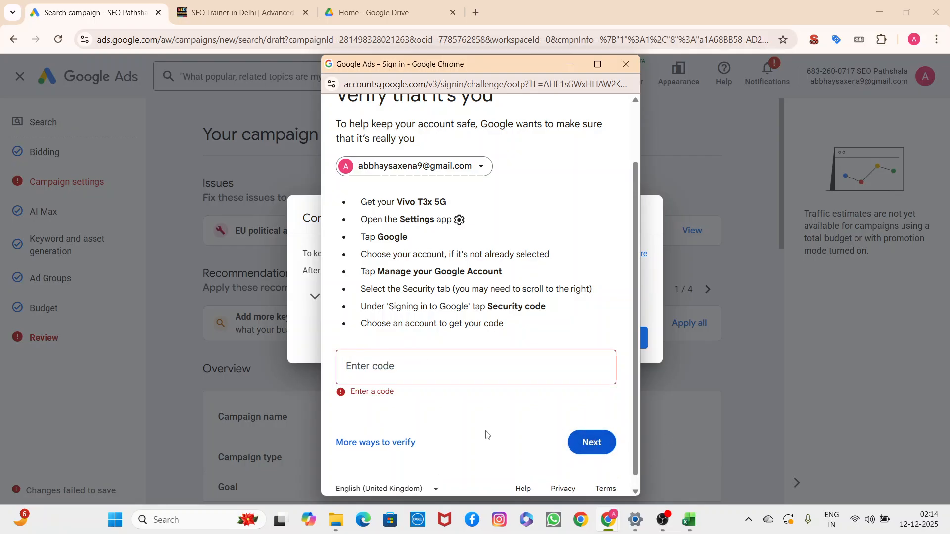
{"action": "left_click", "coordinate": [410, 448]}
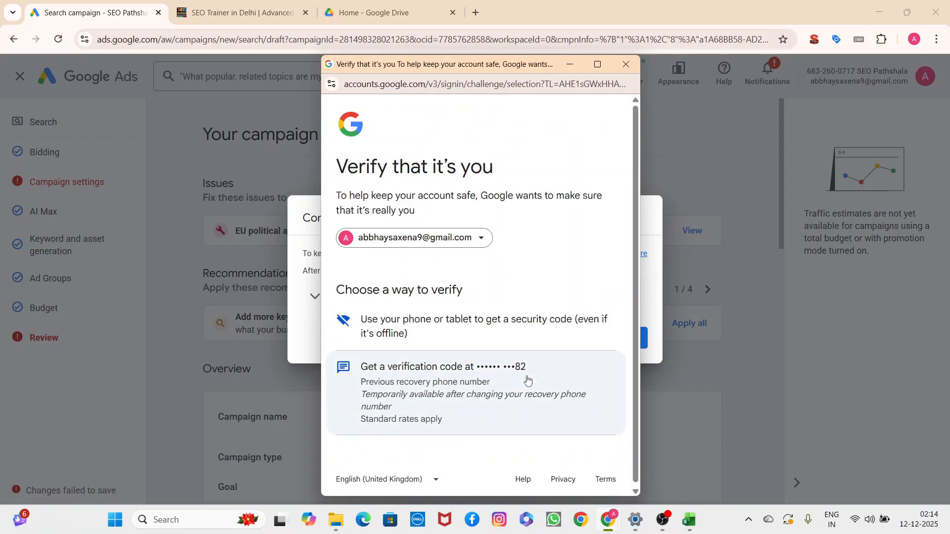
Choose a texted verification code and set the phone country to India
{"action": "left_click", "coordinate": [527, 380]}
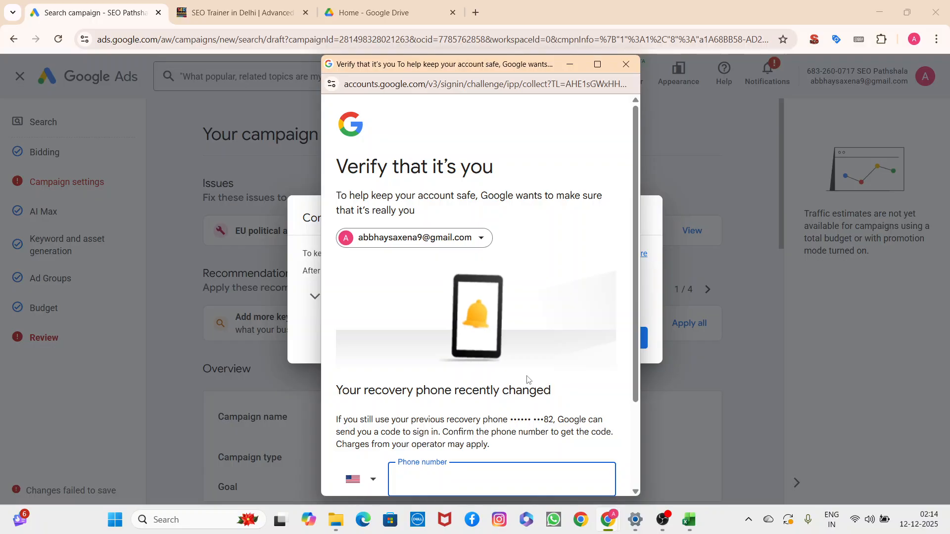
{"action": "scroll", "coordinate": [527, 380], "scroll_direction": "down", "scroll_amount": 2}
{"action": "left_click", "coordinate": [374, 381]}
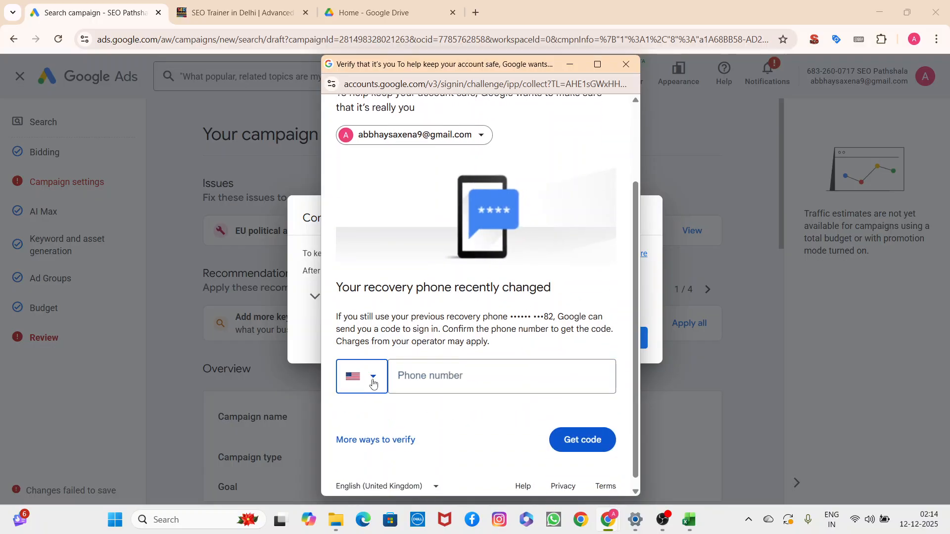
{"action": "scroll", "coordinate": [444, 268], "scroll_direction": "down", "scroll_amount": 7}
{"action": "scroll", "coordinate": [445, 268], "scroll_direction": "down", "scroll_amount": 20}
{"action": "scroll", "coordinate": [445, 268], "scroll_direction": "down", "scroll_amount": 17}
{"action": "scroll", "coordinate": [445, 269], "scroll_direction": "down", "scroll_amount": 16}
{"action": "scroll", "coordinate": [431, 269], "scroll_direction": "up", "scroll_amount": 4}
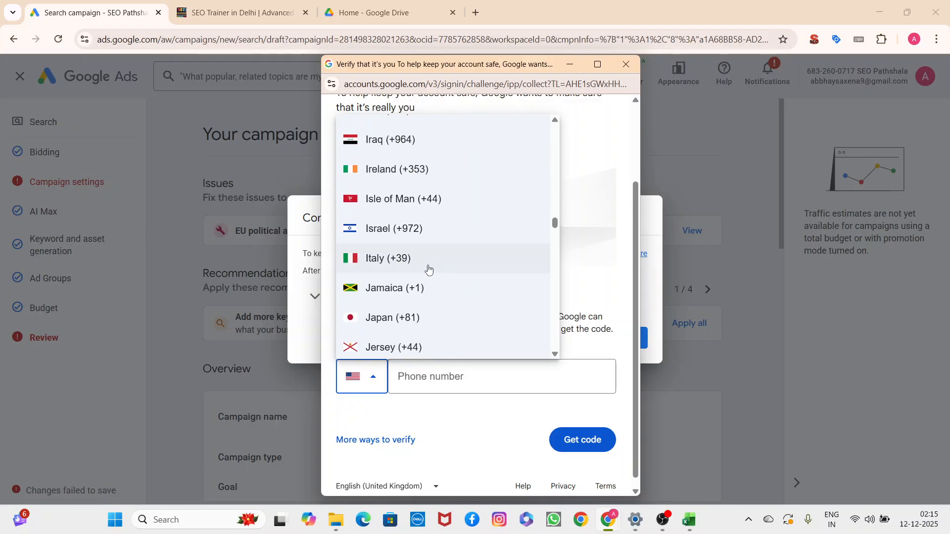
{"action": "scroll", "coordinate": [431, 207], "scroll_direction": "up", "scroll_amount": 2}
{"action": "left_click", "coordinate": [409, 144]}
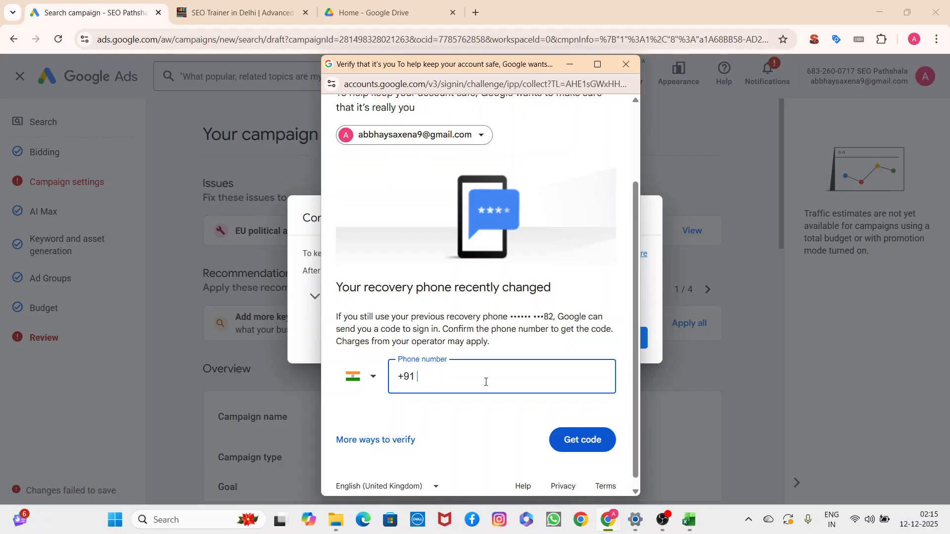
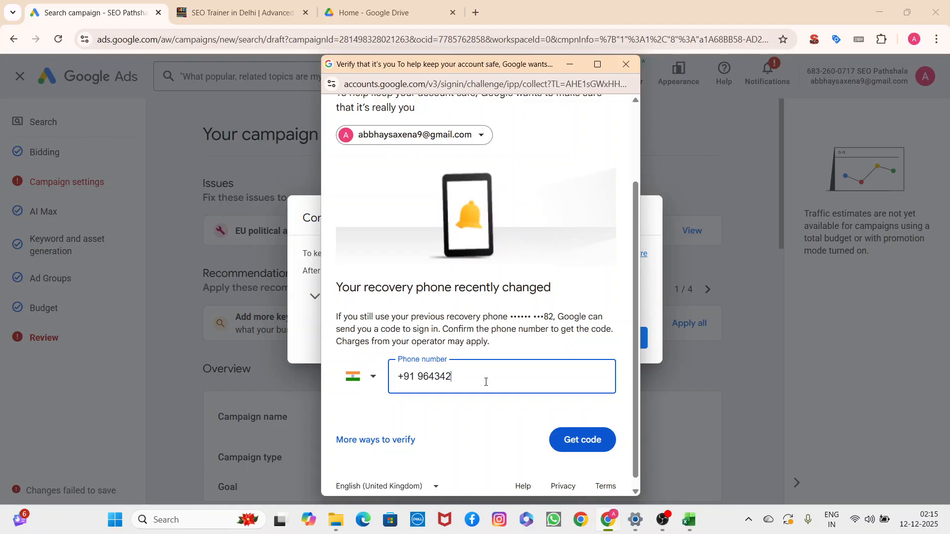
Enter the recovery phone number, request the code, and type the received verification code
{"action": "left_click", "coordinate": [577, 439]}
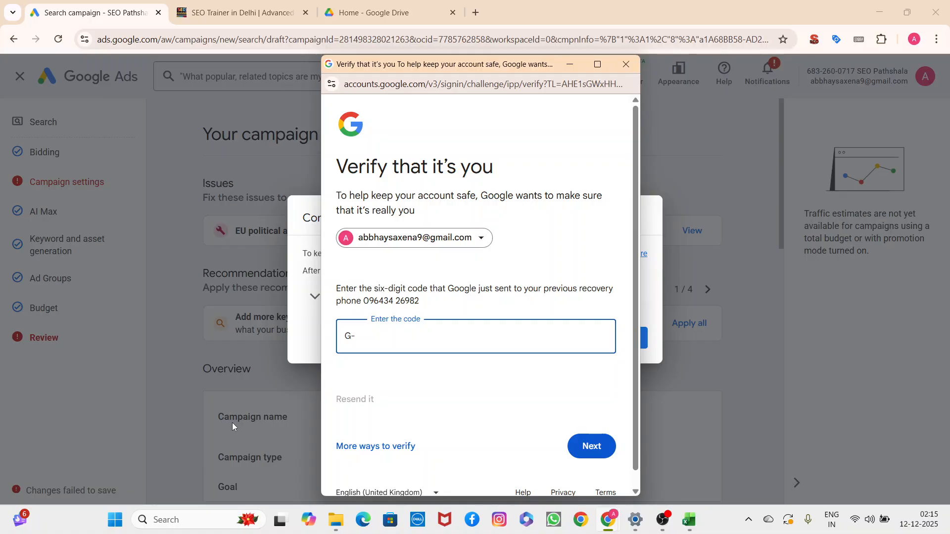
Submit the verification code so the campaign Review page reloads with all changes saved
{"action": "left_click", "coordinate": [584, 446]}
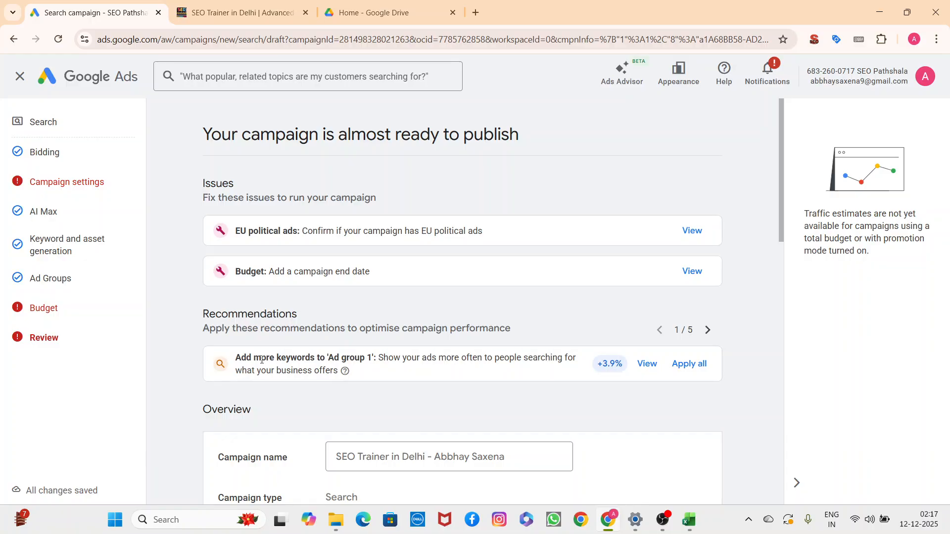
{"action": "scroll", "coordinate": [396, 388], "scroll_direction": "down", "scroll_amount": 4}
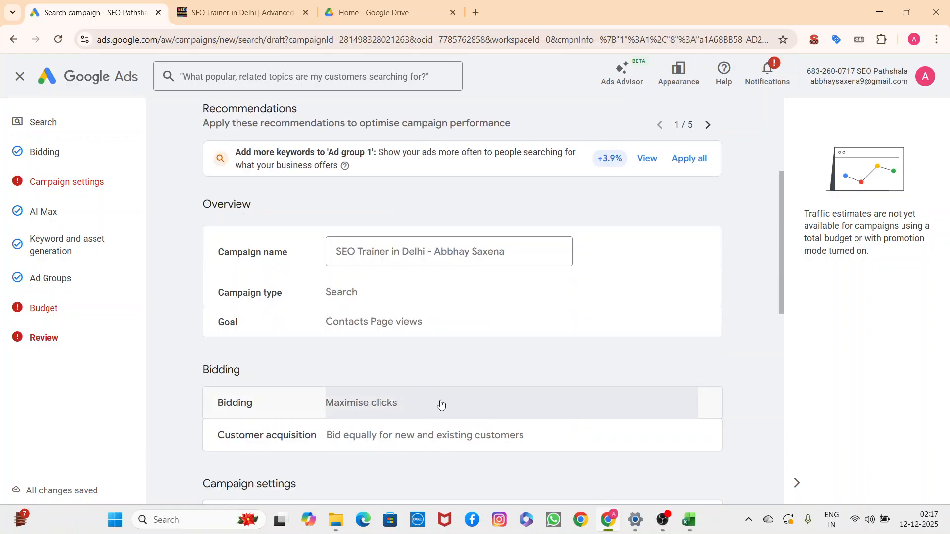
{"action": "scroll", "coordinate": [441, 405], "scroll_direction": "down", "scroll_amount": 6}
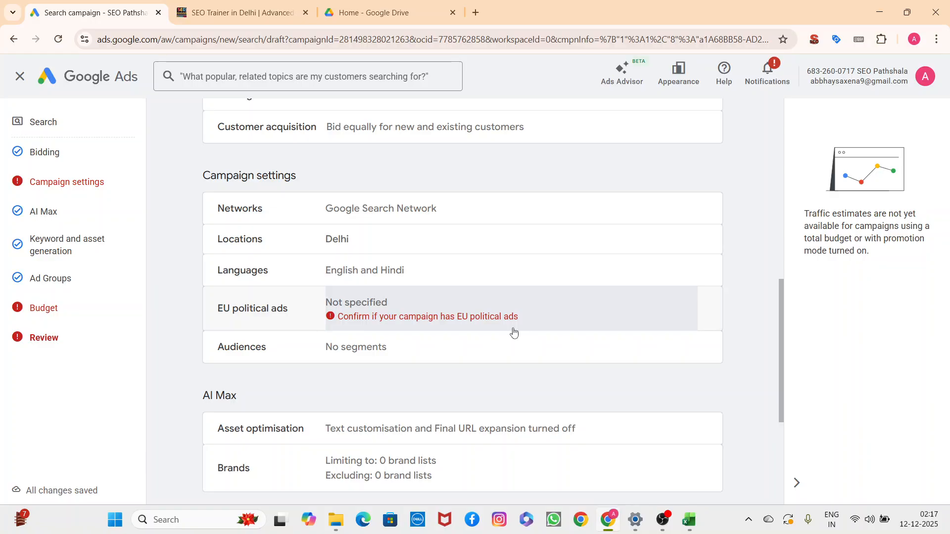
{"action": "scroll", "coordinate": [515, 332], "scroll_direction": "up", "scroll_amount": 10}
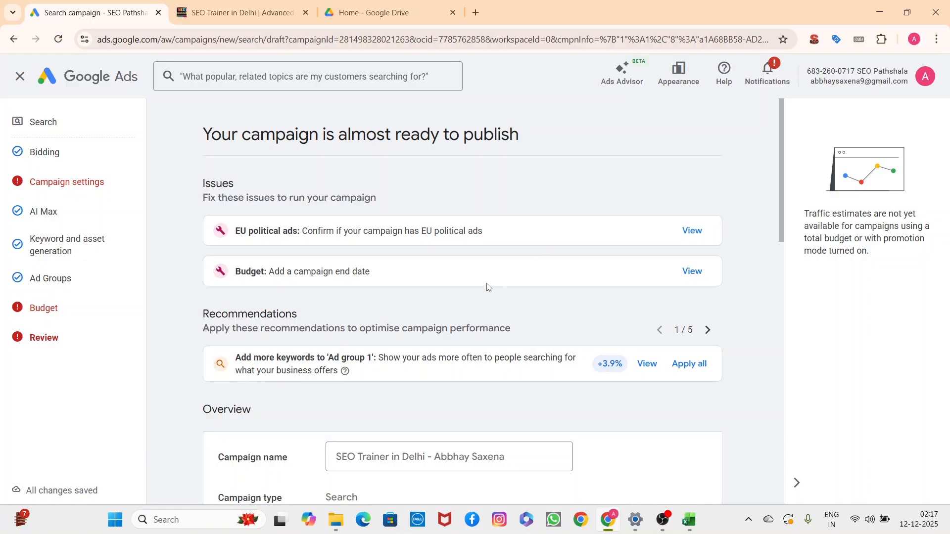
Fix the budget issue with an average daily budget, trying ₹1,311.62, then choosing the recommended ₹1,641.20
{"action": "left_click", "coordinate": [692, 272]}
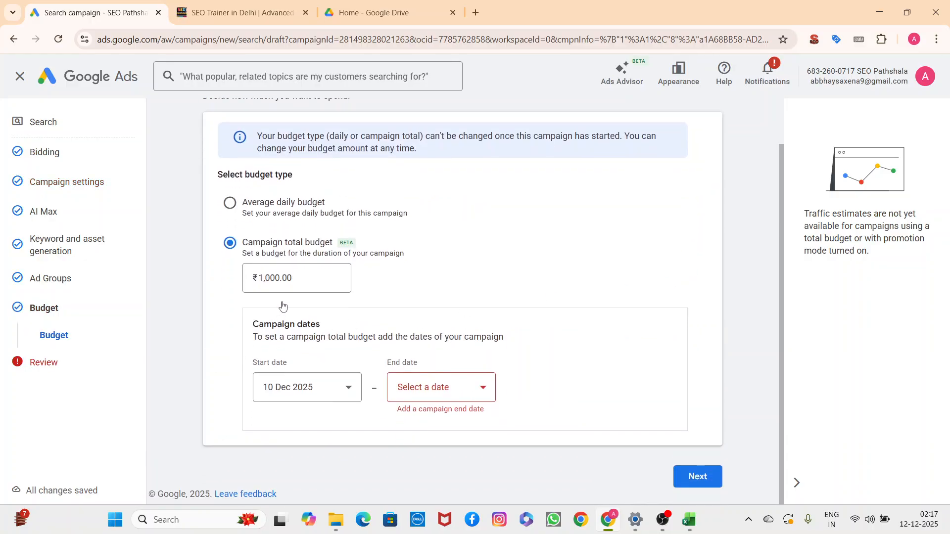
{"action": "left_click", "coordinate": [241, 204]}
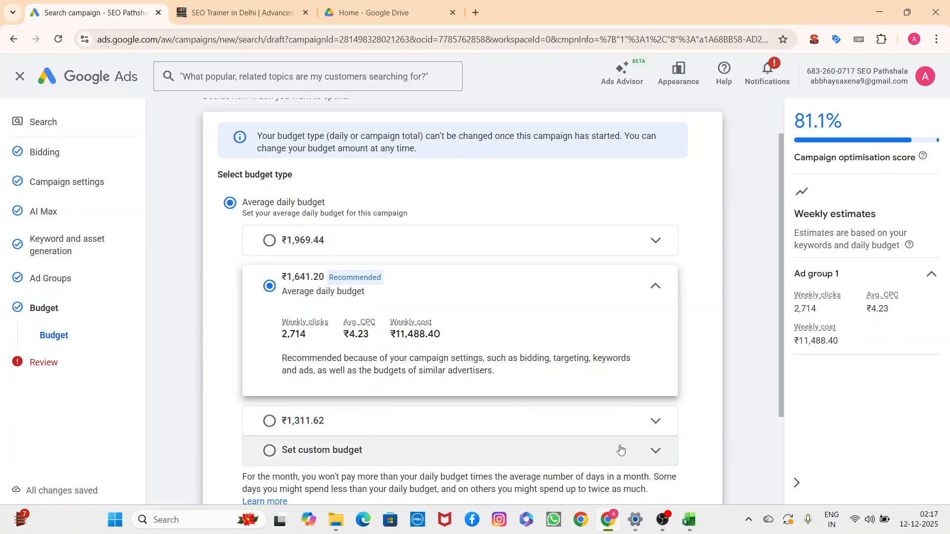
{"action": "left_click", "coordinate": [661, 428]}
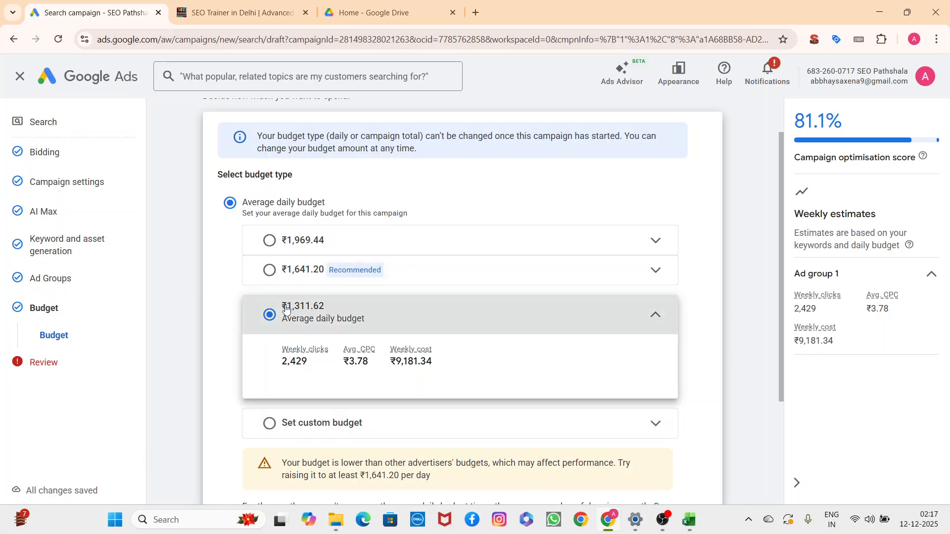
{"action": "left_click", "coordinate": [271, 270]}
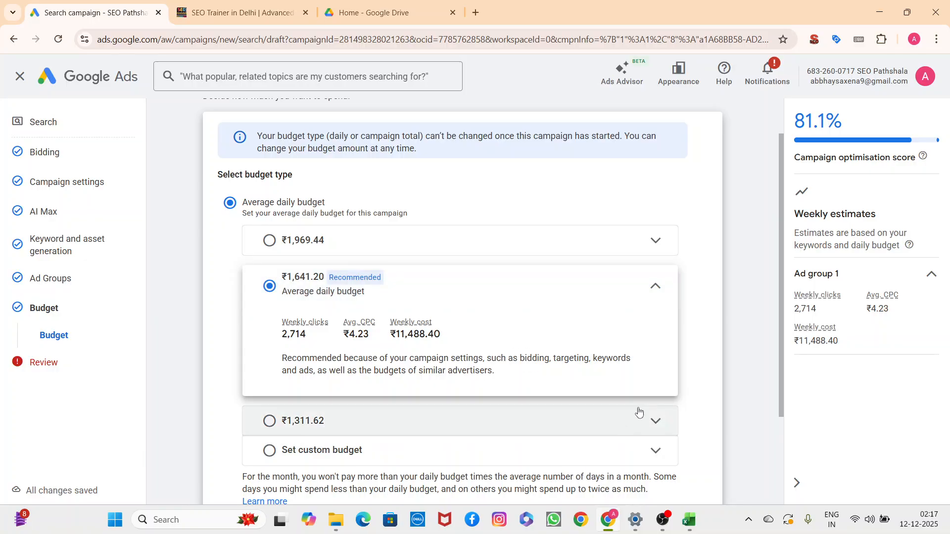
{"action": "scroll", "coordinate": [690, 349], "scroll_direction": "down", "scroll_amount": 3}
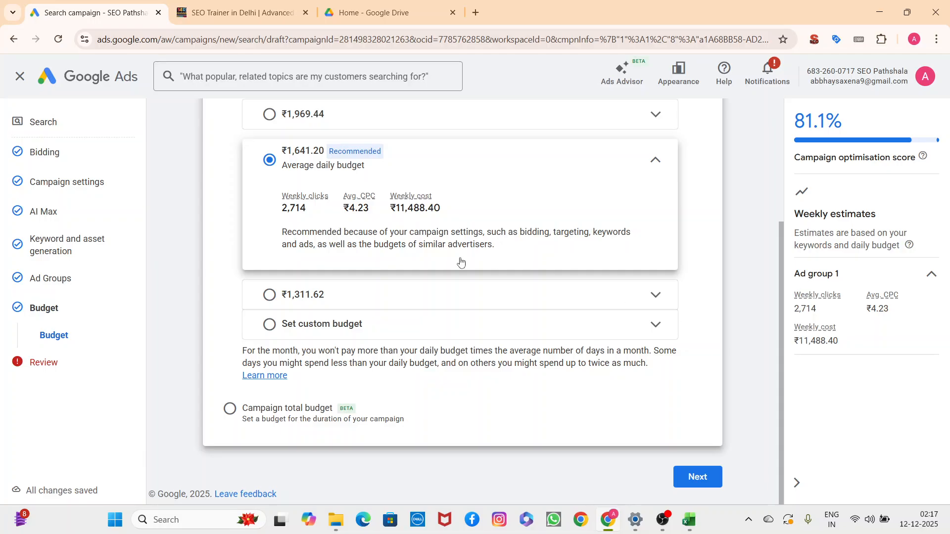
{"action": "scroll", "coordinate": [411, 255], "scroll_direction": "up", "scroll_amount": 2}
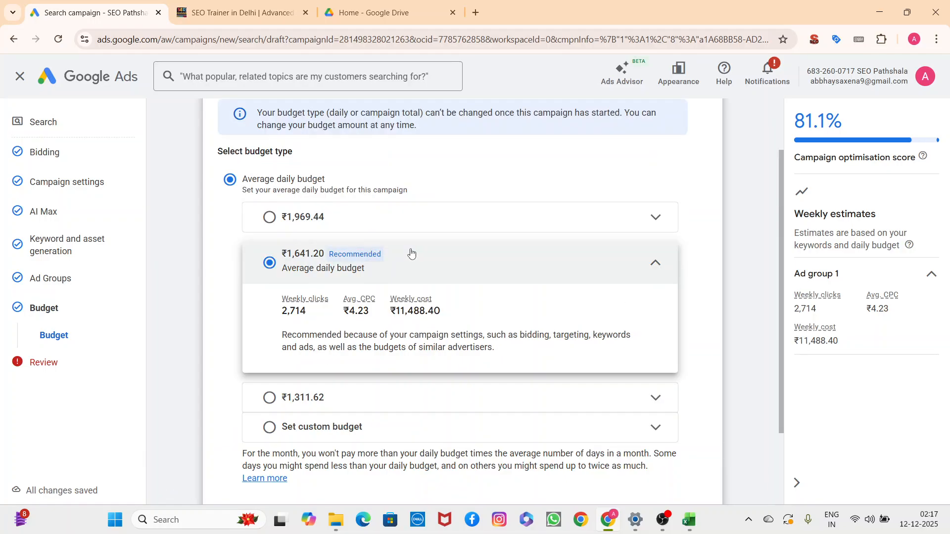
Choose a custom average daily budget and replace the amount with ₹500
{"action": "left_click", "coordinate": [266, 434]}
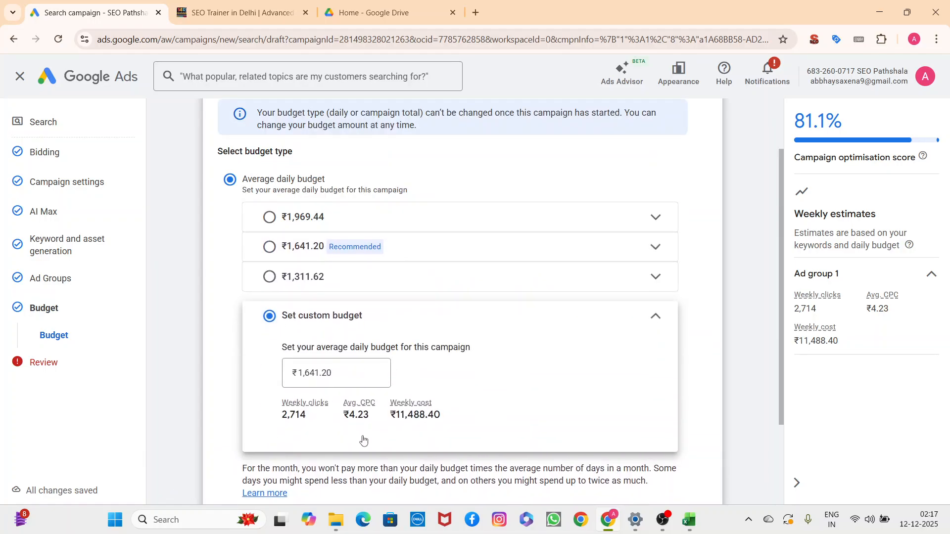
{"action": "left_click", "coordinate": [338, 377]}
{"action": "left_click_drag", "start_coordinate": [327, 377], "coordinate": [305, 374]}
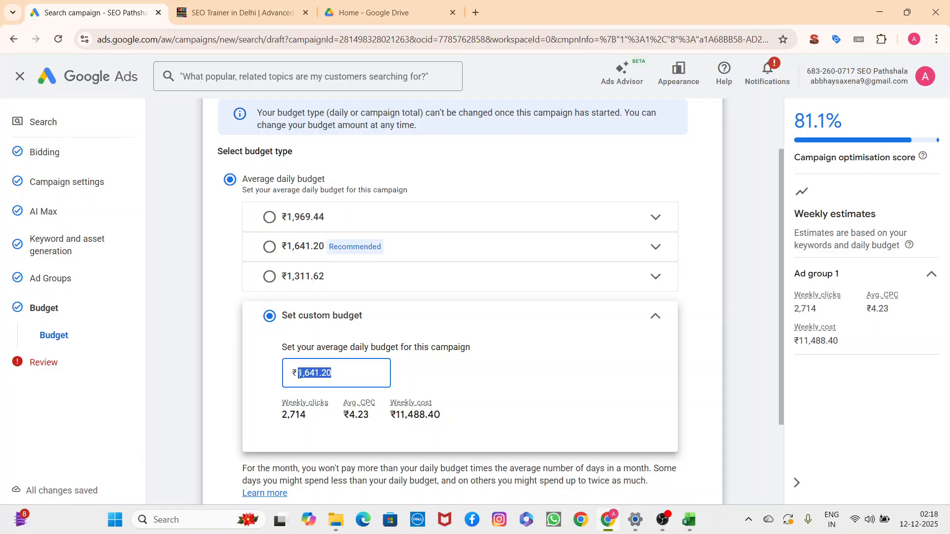
{"action": "type", "text": "500"}
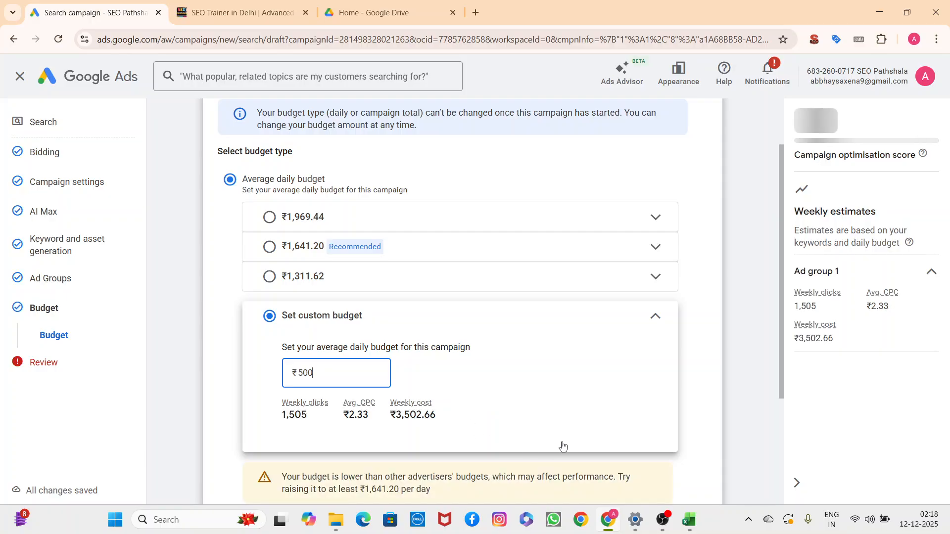
{"action": "scroll", "coordinate": [563, 447], "scroll_direction": "down", "scroll_amount": 2}
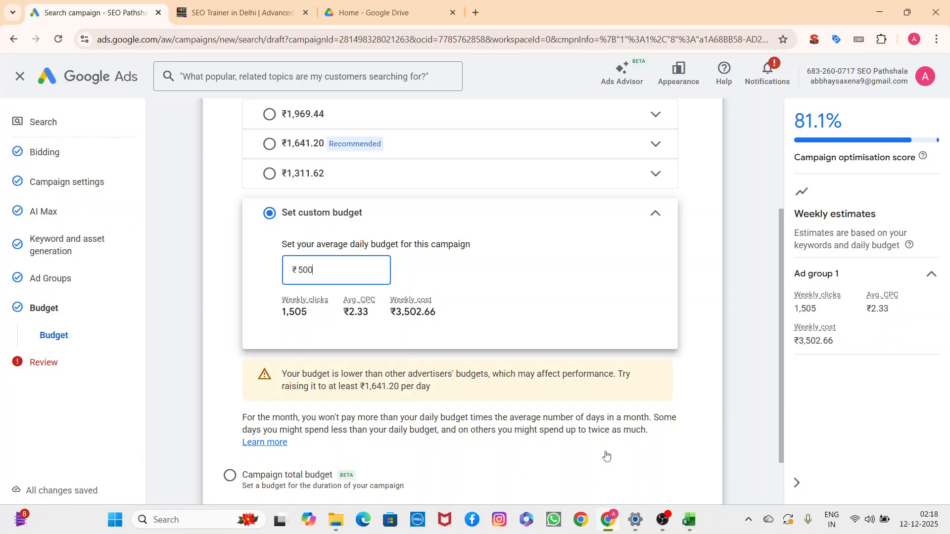
{"action": "scroll", "coordinate": [604, 460], "scroll_direction": "down", "scroll_amount": 2}
{"action": "scroll", "coordinate": [604, 461], "scroll_direction": "up", "scroll_amount": 4}
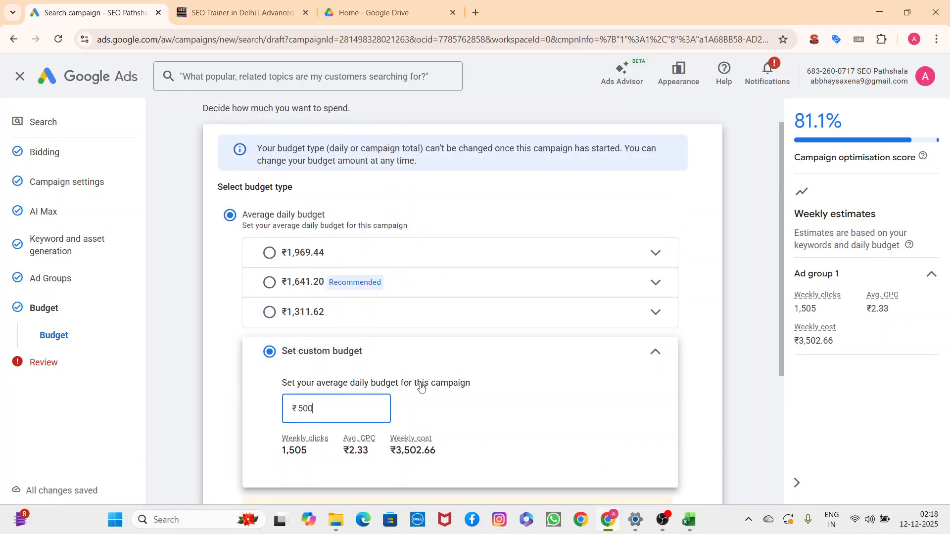
{"action": "scroll", "coordinate": [434, 428], "scroll_direction": "down", "scroll_amount": 4}
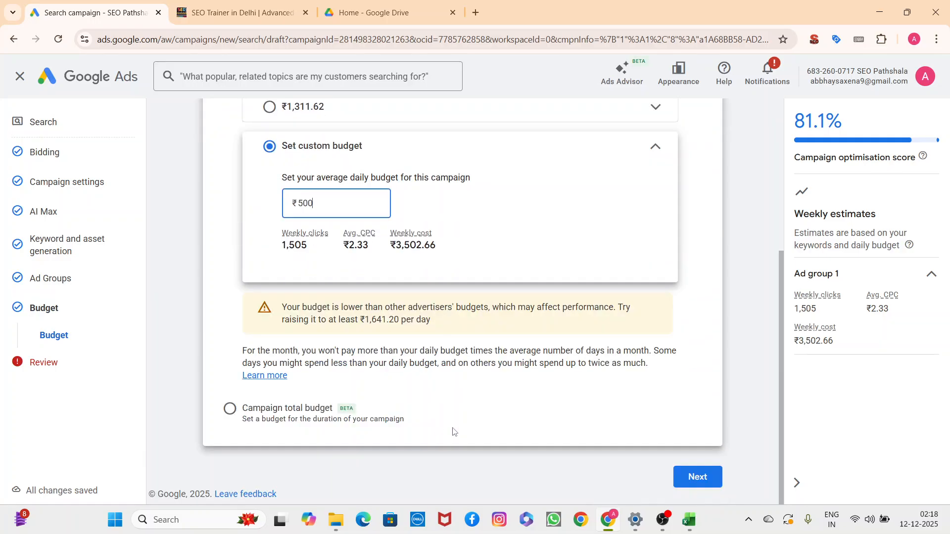
On the review summary, declare that the campaign has no EU political ads
{"action": "left_click", "coordinate": [677, 483]}
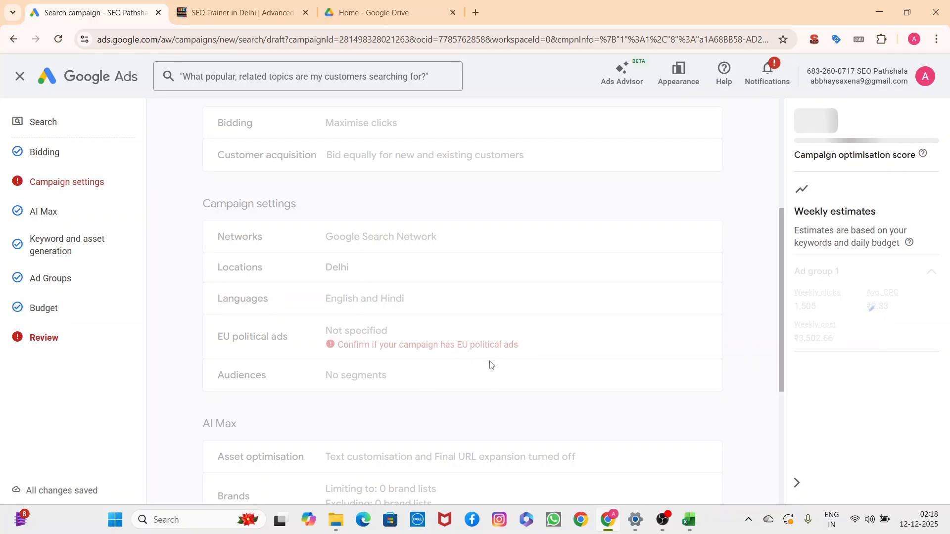
{"action": "scroll", "coordinate": [490, 363], "scroll_direction": "up", "scroll_amount": 4}
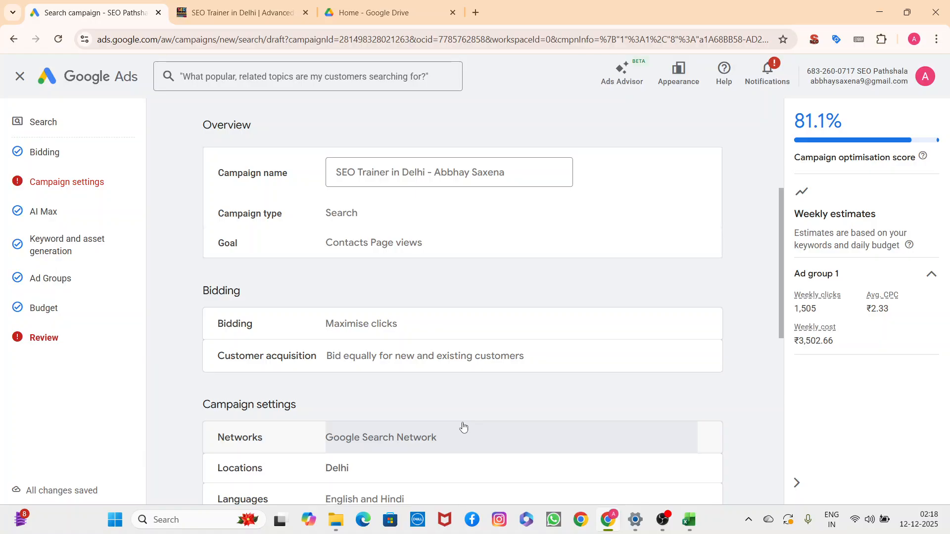
{"action": "scroll", "coordinate": [463, 427], "scroll_direction": "down", "scroll_amount": 2}
{"action": "scroll", "coordinate": [464, 427], "scroll_direction": "down", "scroll_amount": 4}
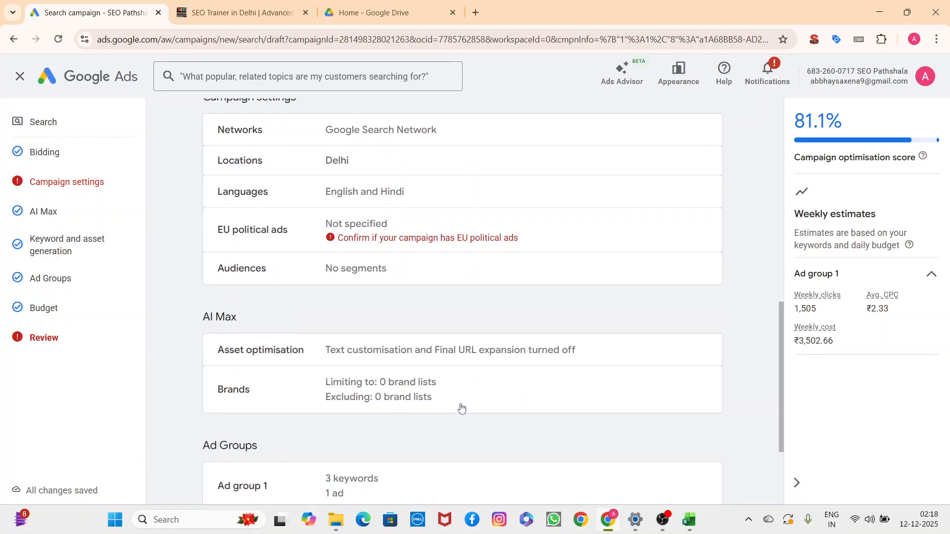
{"action": "left_click", "coordinate": [404, 243]}
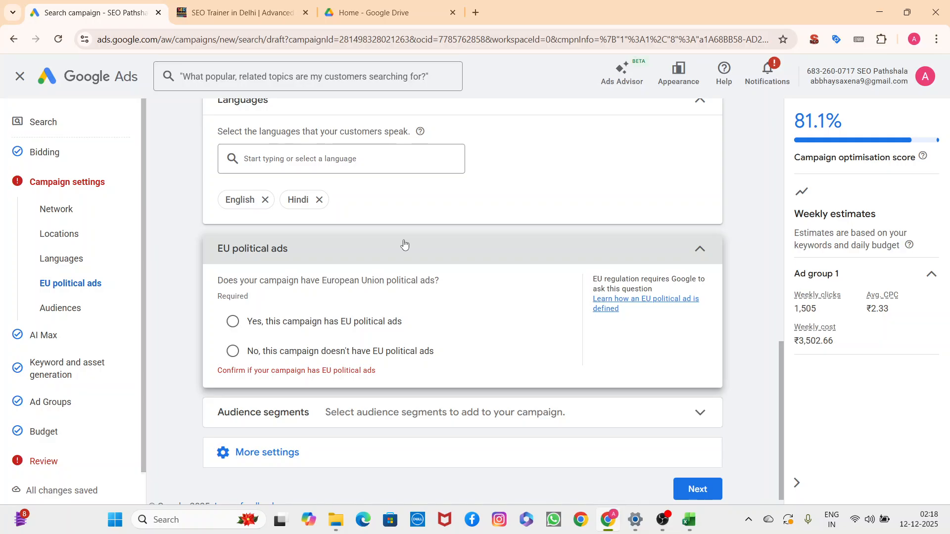
{"action": "left_click", "coordinate": [236, 354]}
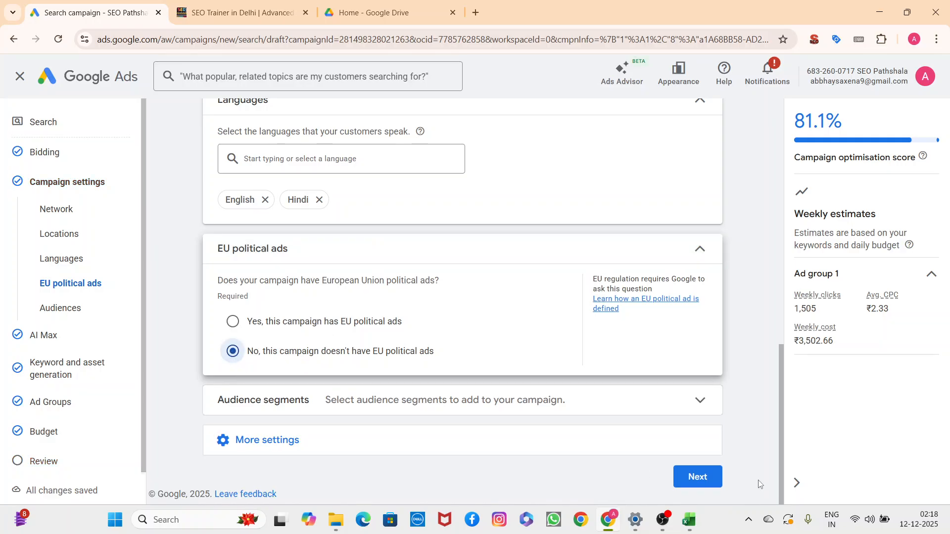
{"action": "left_click", "coordinate": [712, 487]}
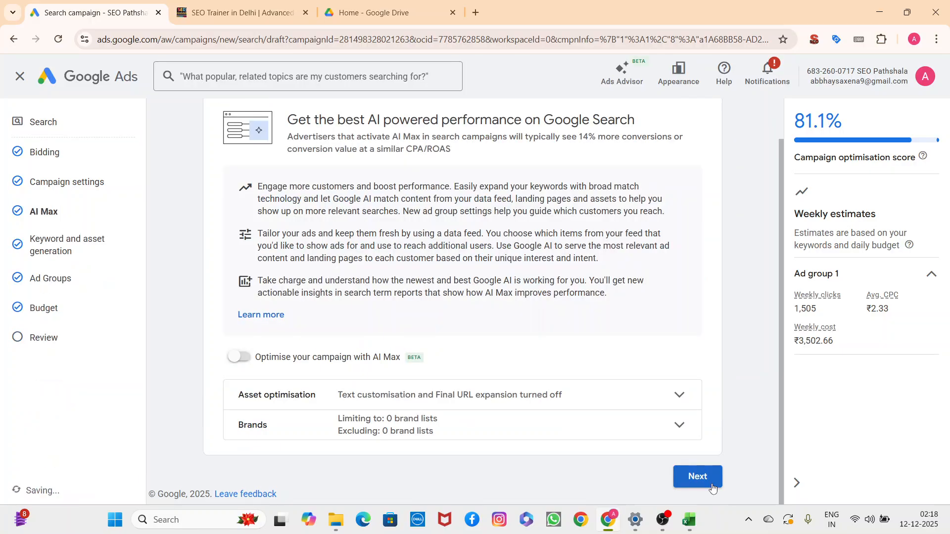
Pass the AI Max step and skip keyword and asset generation
{"action": "left_click", "coordinate": [698, 478]}
{"action": "scroll", "coordinate": [696, 479], "scroll_direction": "down", "scroll_amount": 4}
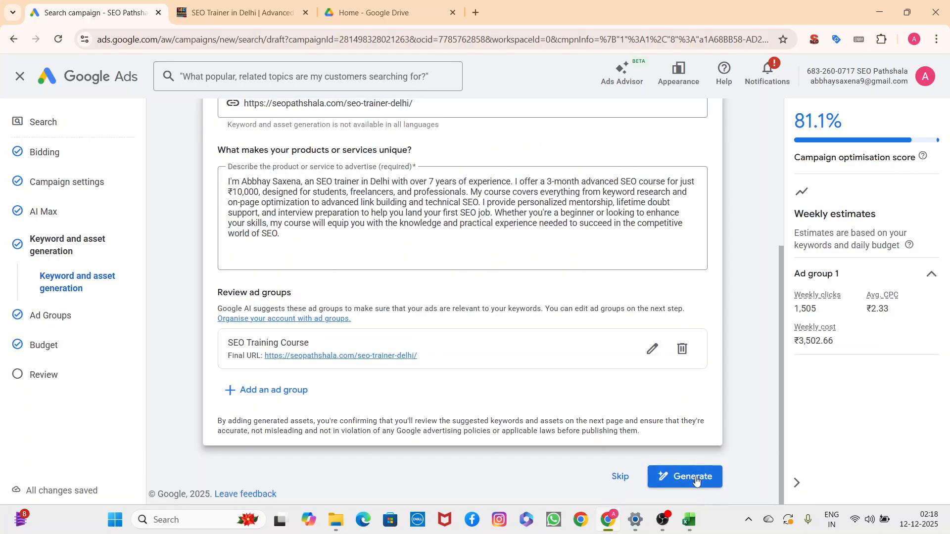
{"action": "left_click", "coordinate": [620, 476]}
Open a blank Create sitelink form from the Sitelink 6 slot
{"action": "scroll", "coordinate": [610, 443], "scroll_direction": "down", "scroll_amount": 10}
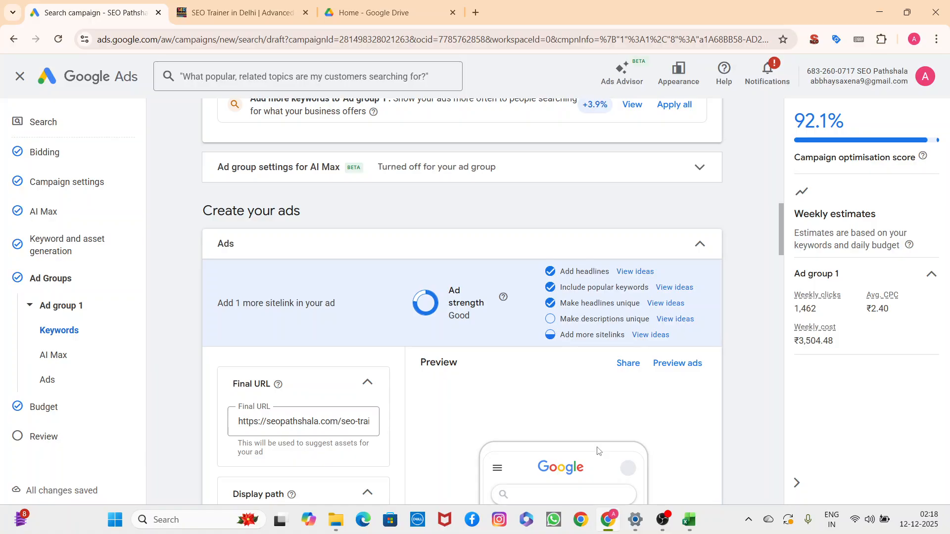
{"action": "scroll", "coordinate": [374, 342], "scroll_direction": "down", "scroll_amount": 10}
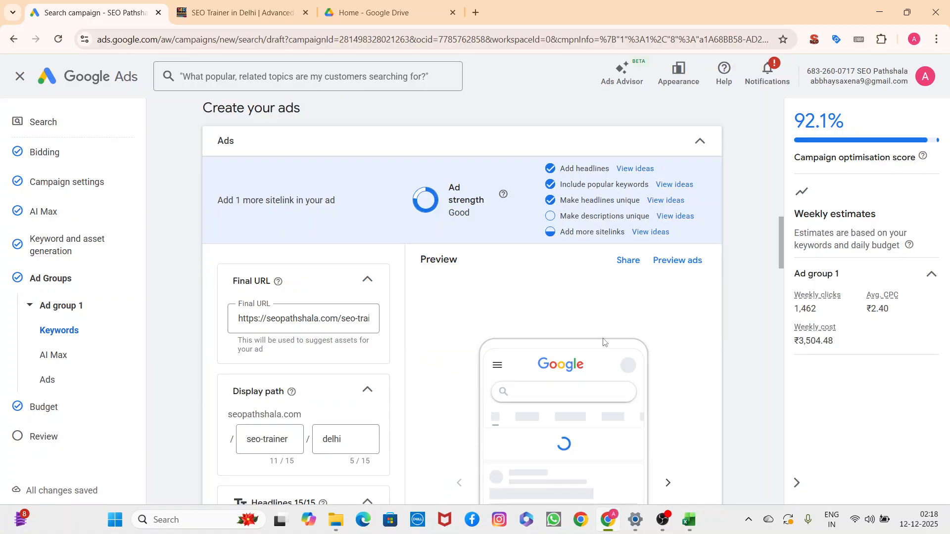
{"action": "scroll", "coordinate": [373, 342], "scroll_direction": "down", "scroll_amount": 15}
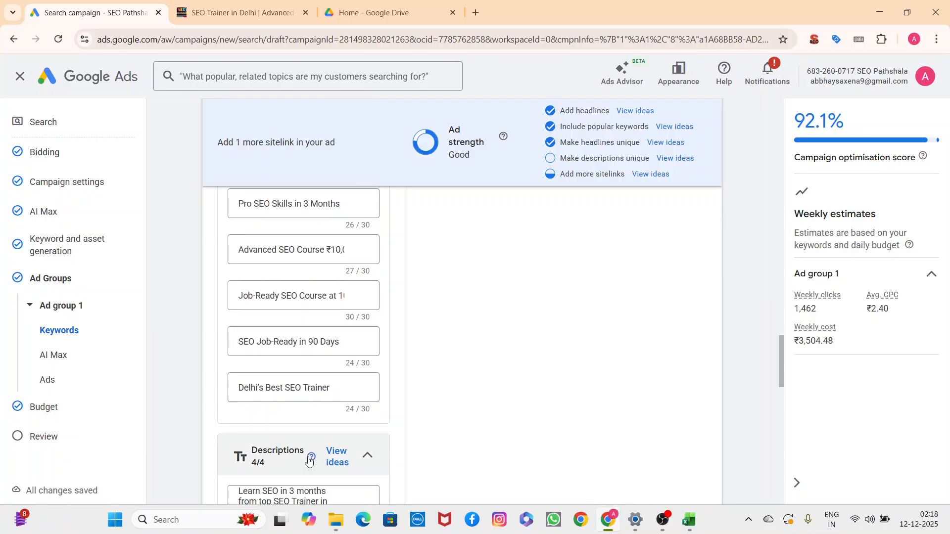
{"action": "scroll", "coordinate": [367, 381], "scroll_direction": "up", "scroll_amount": 4}
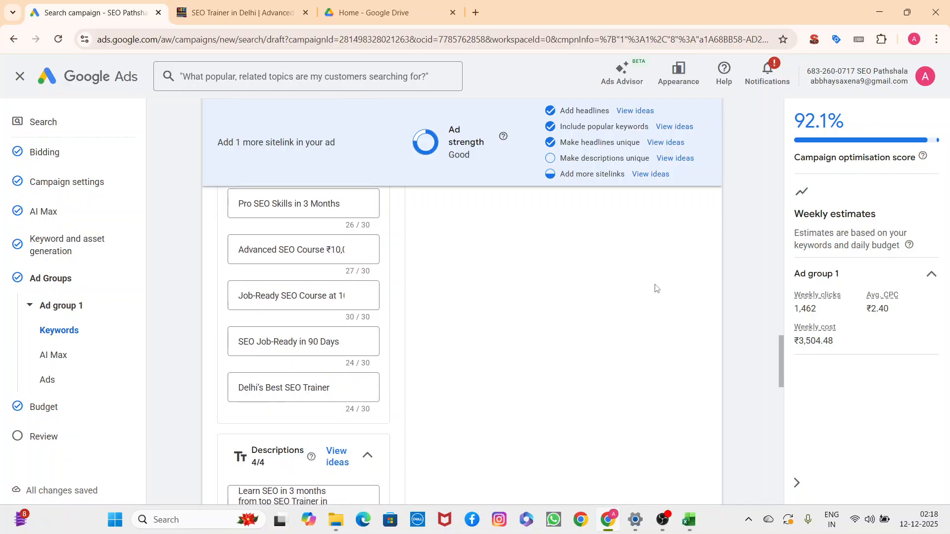
{"action": "scroll", "coordinate": [605, 300], "scroll_direction": "up", "scroll_amount": 5}
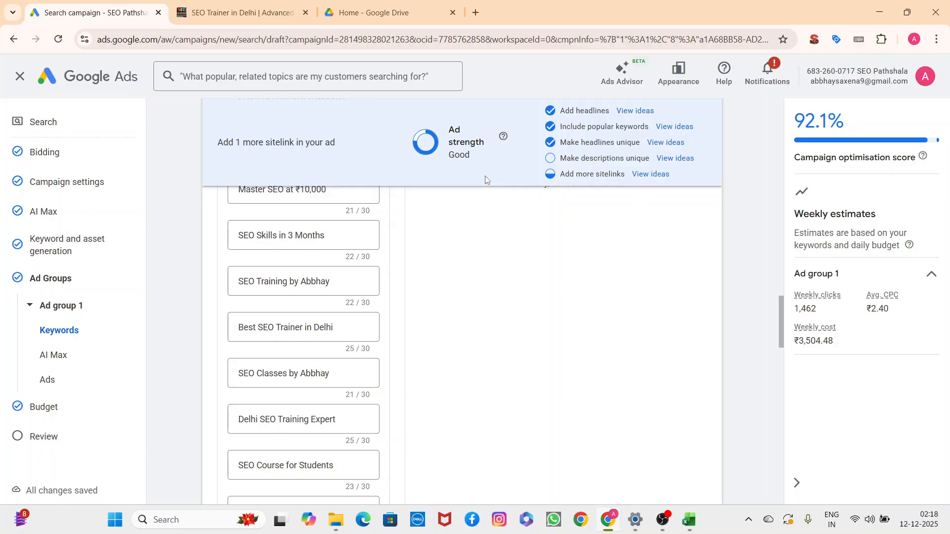
{"action": "scroll", "coordinate": [307, 398], "scroll_direction": "down", "scroll_amount": 15}
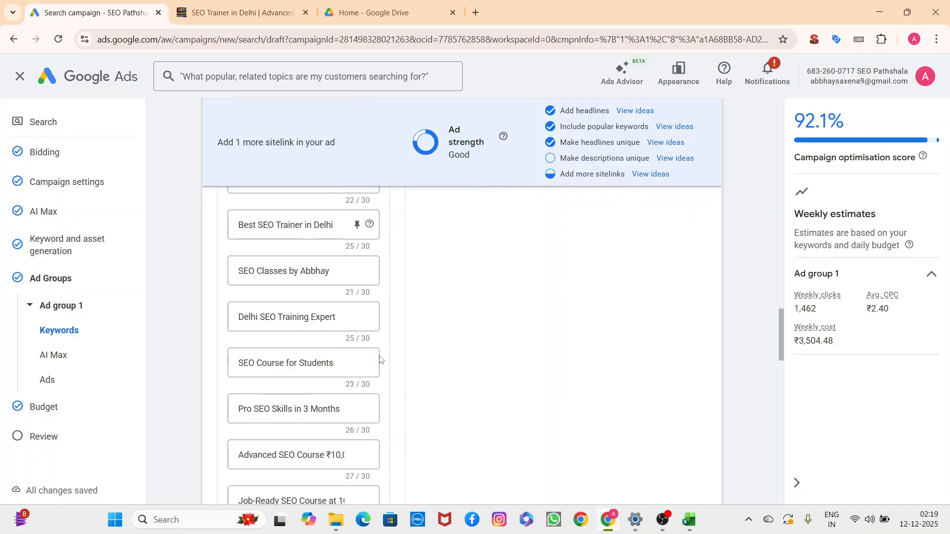
{"action": "scroll", "coordinate": [308, 398], "scroll_direction": "down", "scroll_amount": 5}
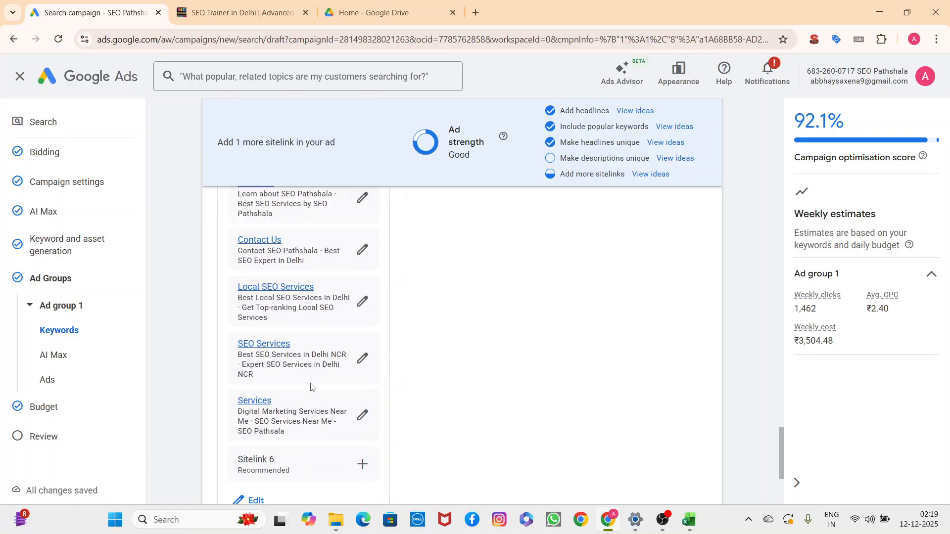
{"action": "scroll", "coordinate": [310, 386], "scroll_direction": "up", "scroll_amount": 2}
{"action": "left_click", "coordinate": [362, 463]}
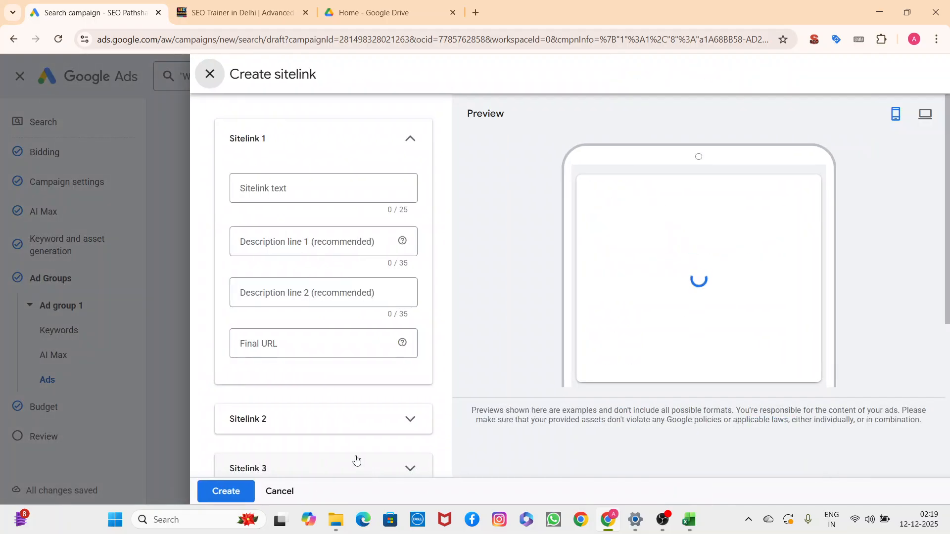